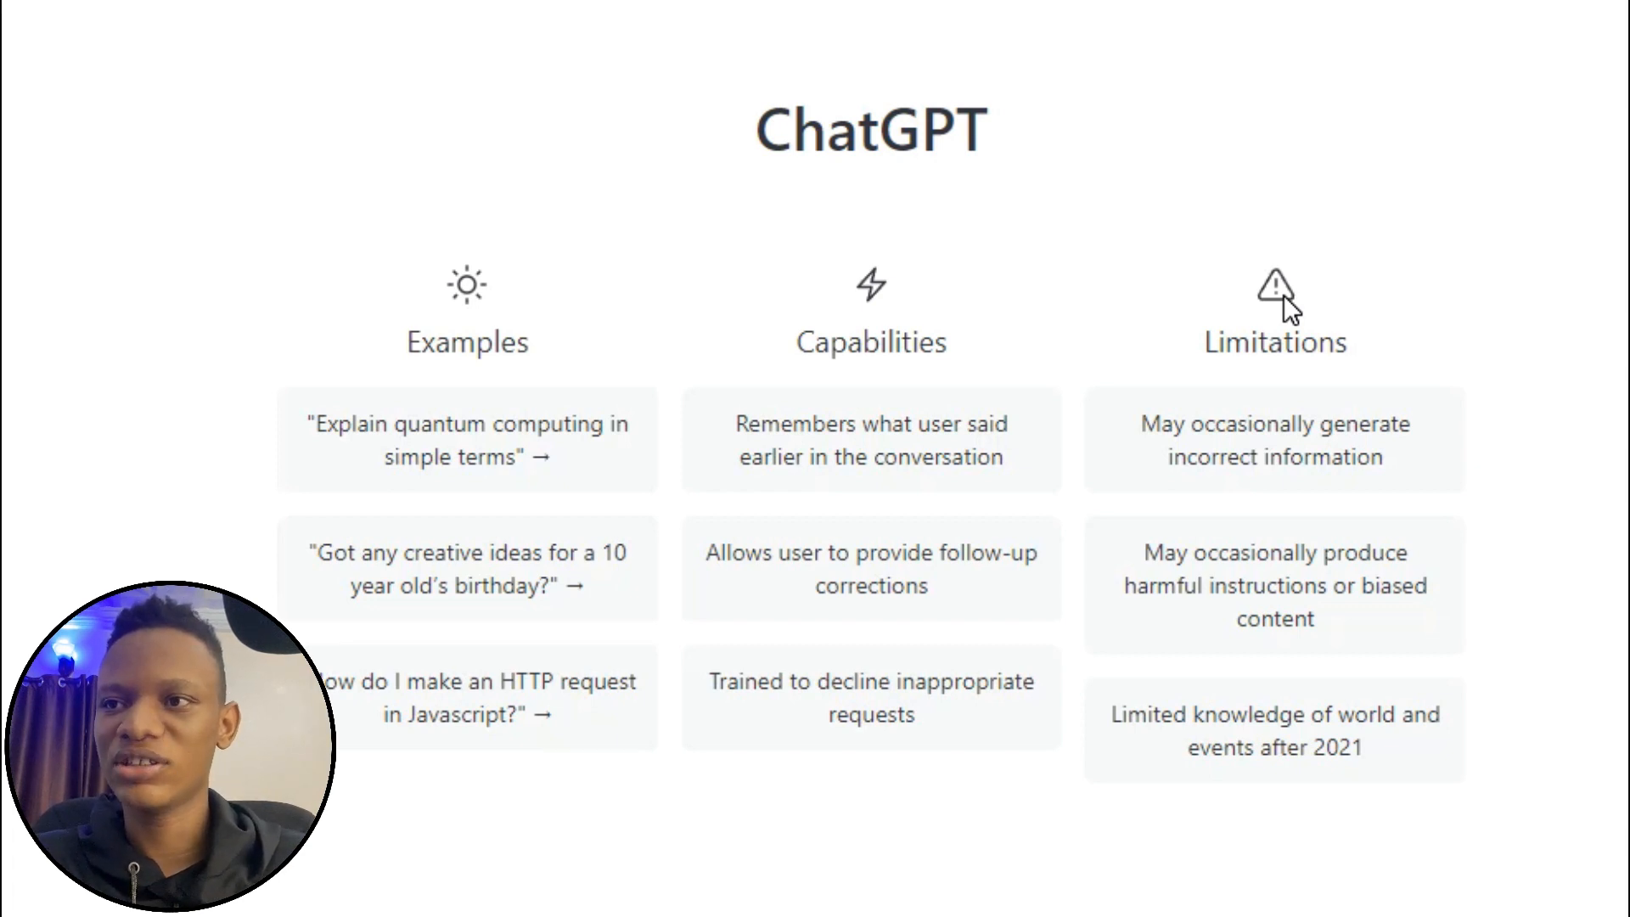
- Submit the prompt "Write a script for a video on digital privacy" to the chatbot
click(739, 821)
text(Write a scr)
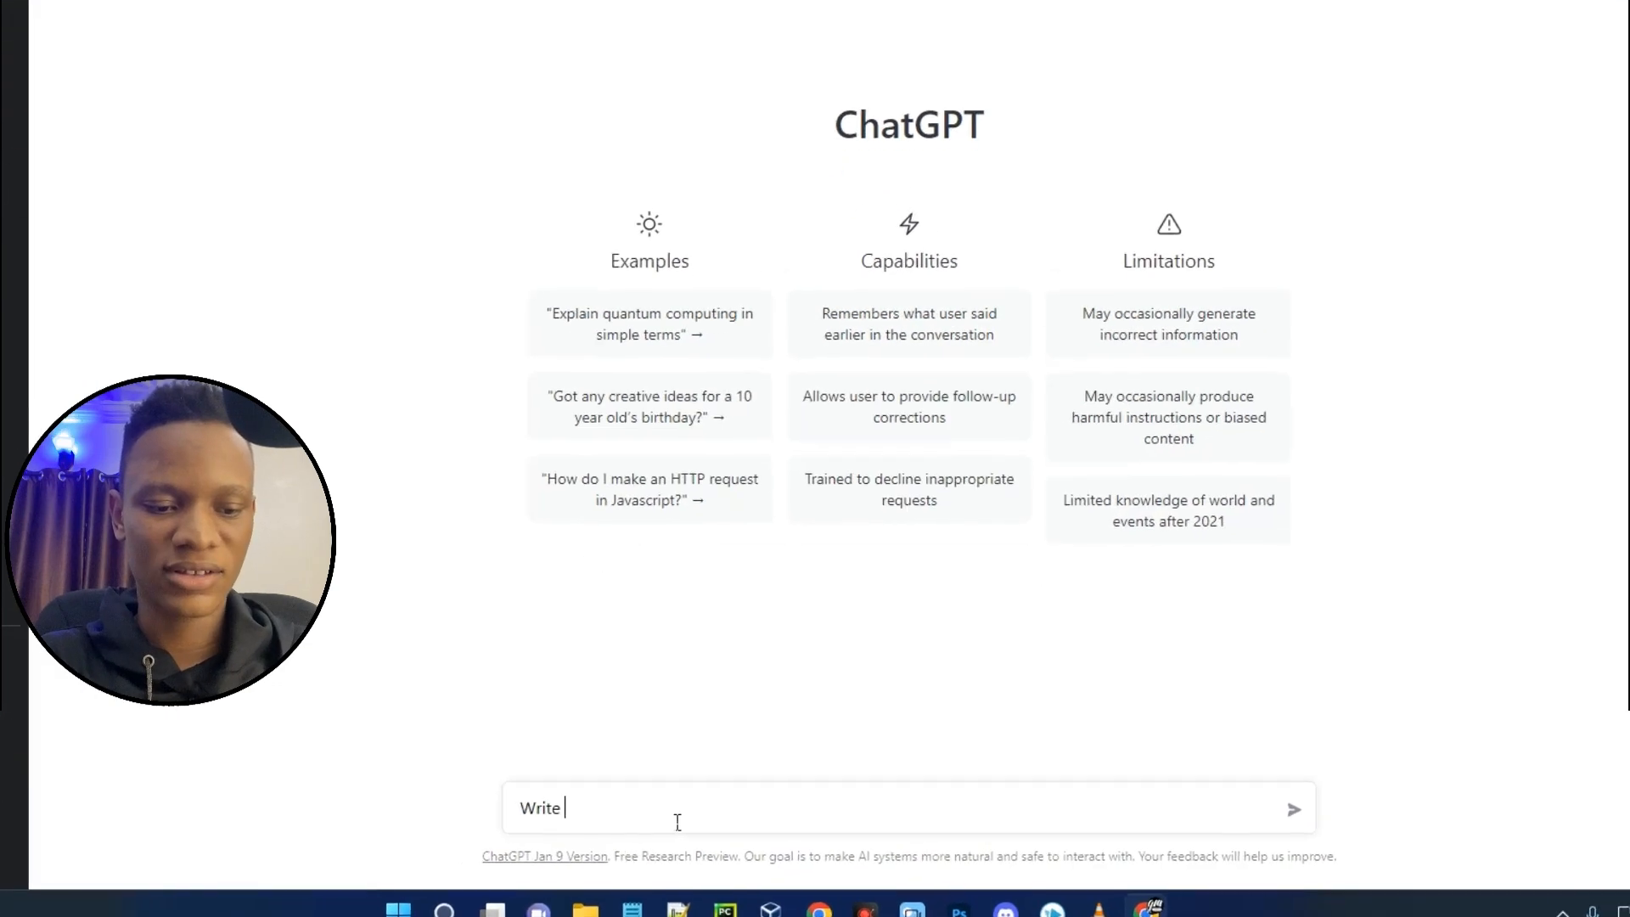
text(ipt )
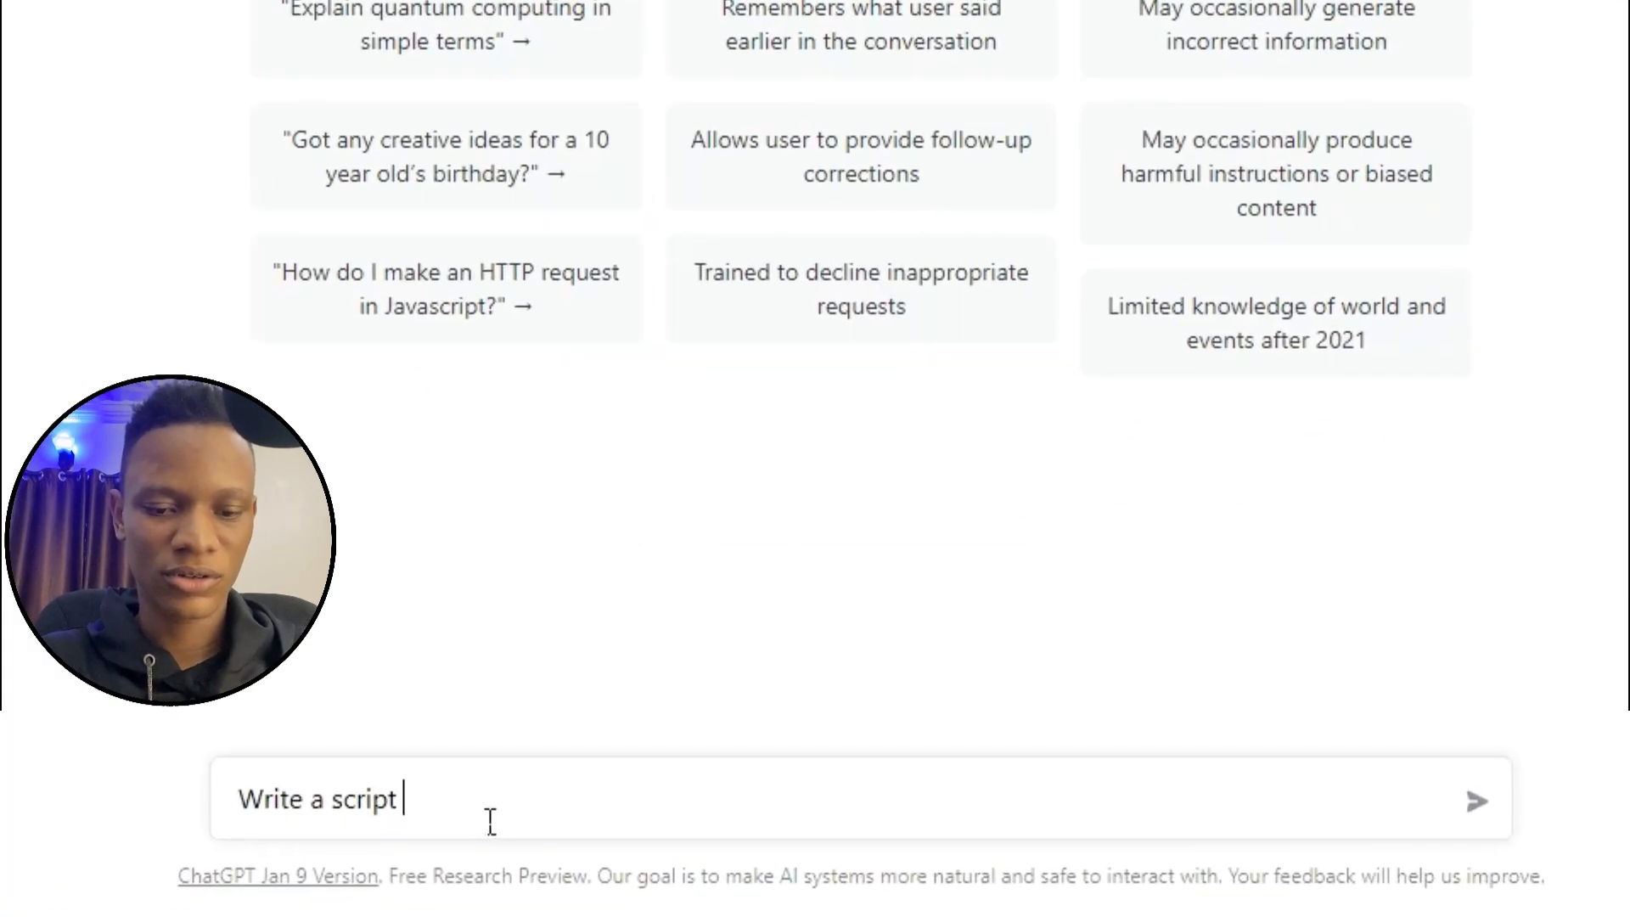
text(for a vide)
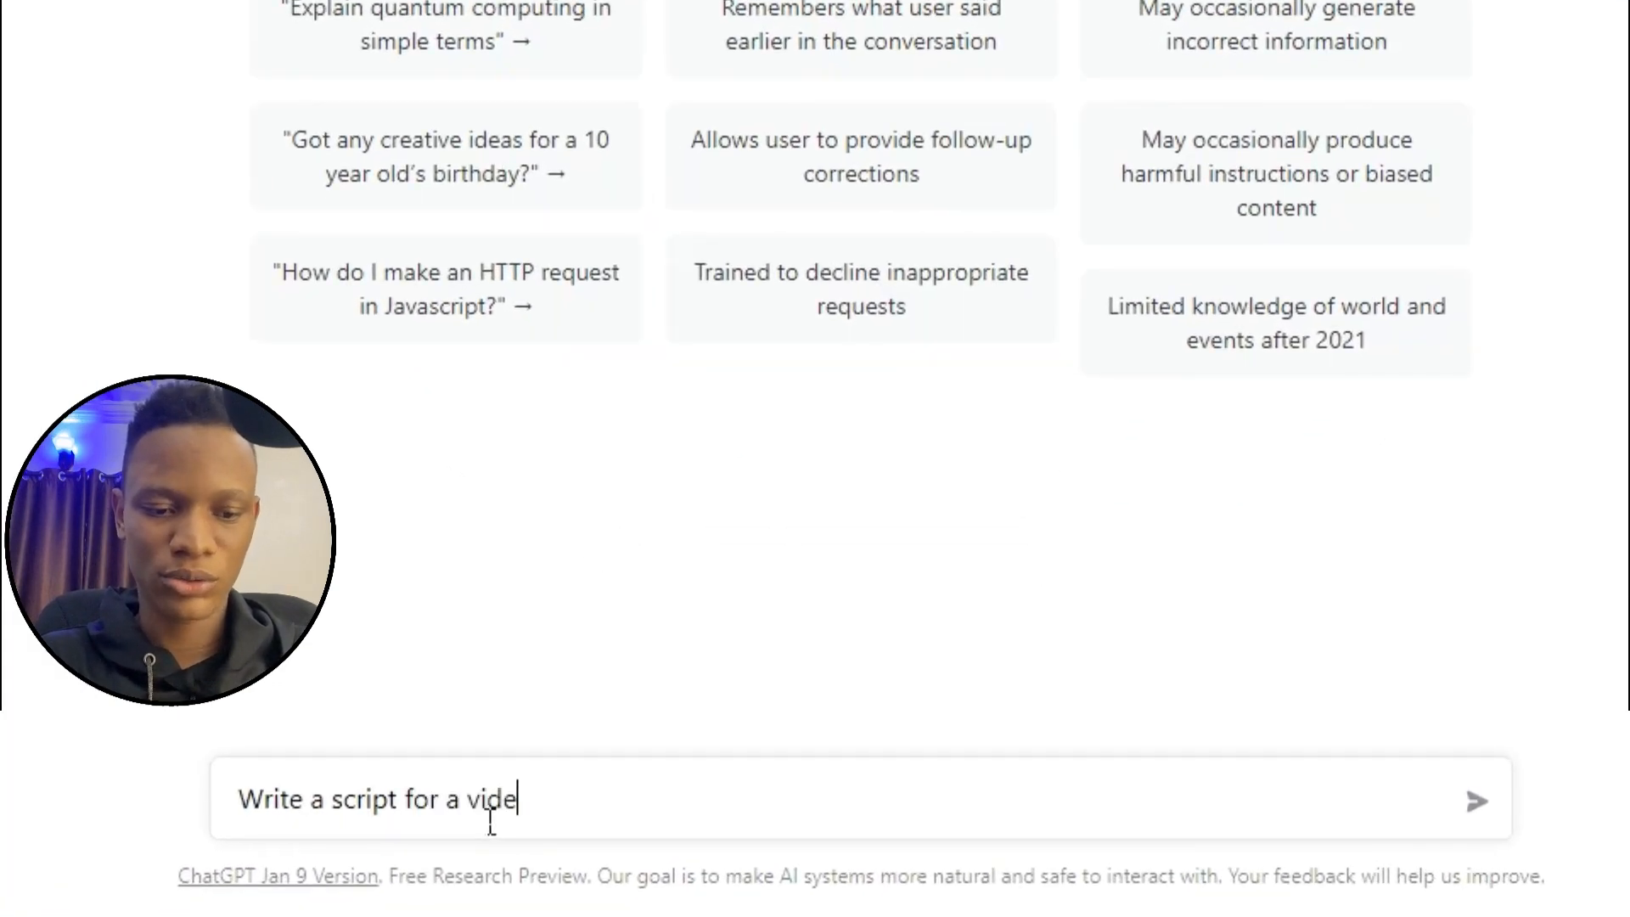
text(o on digi)
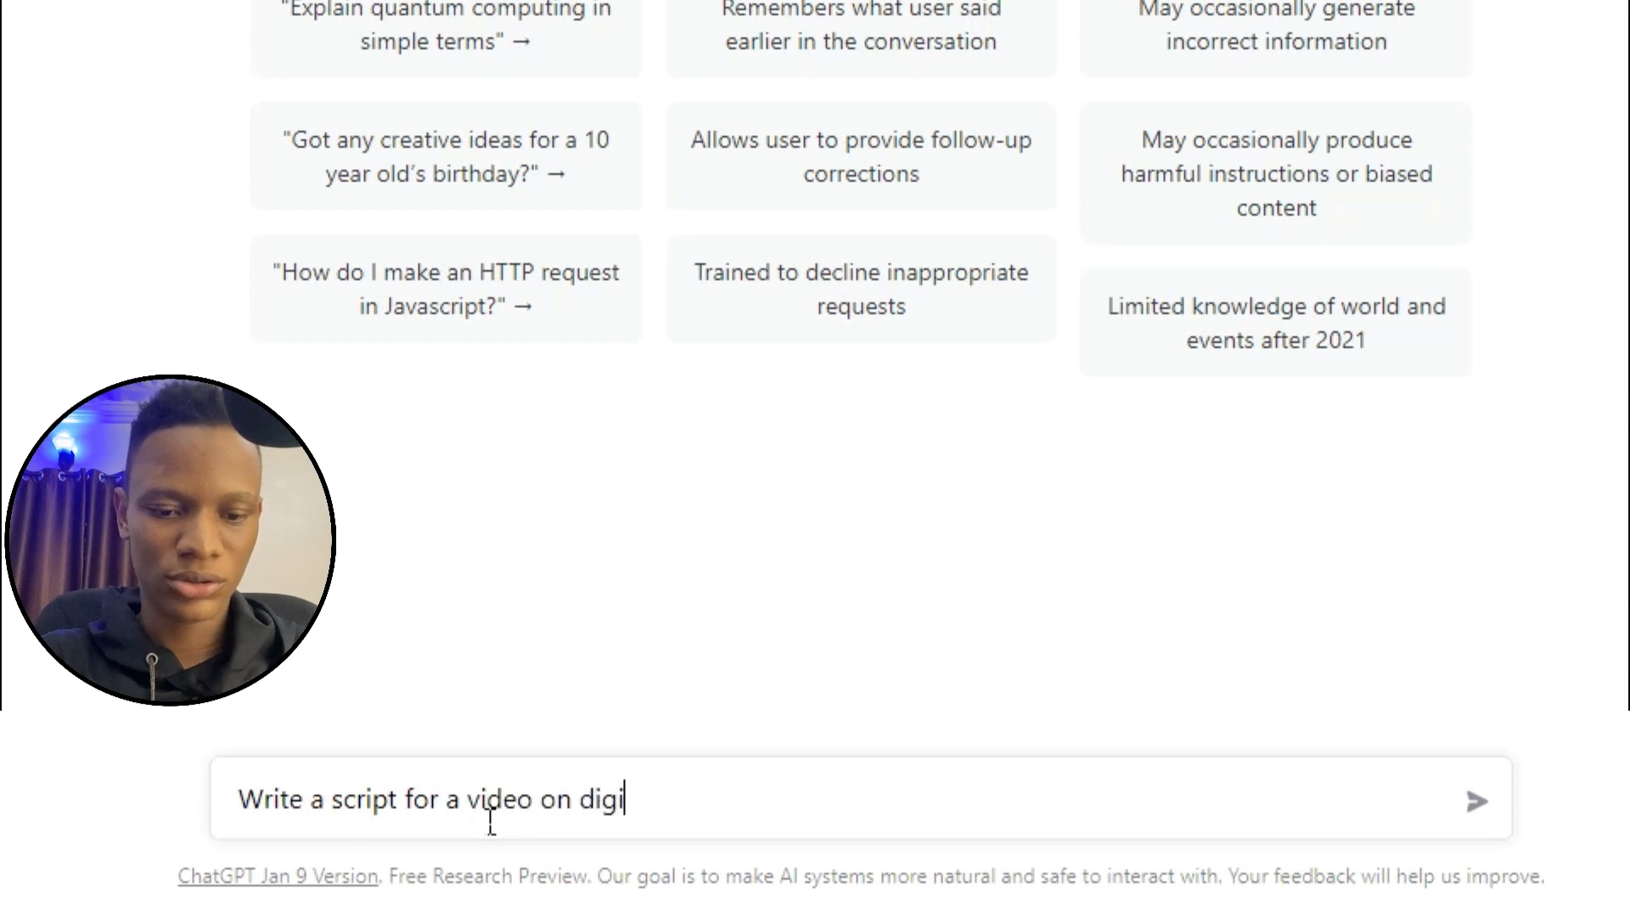
text(tal privacy)
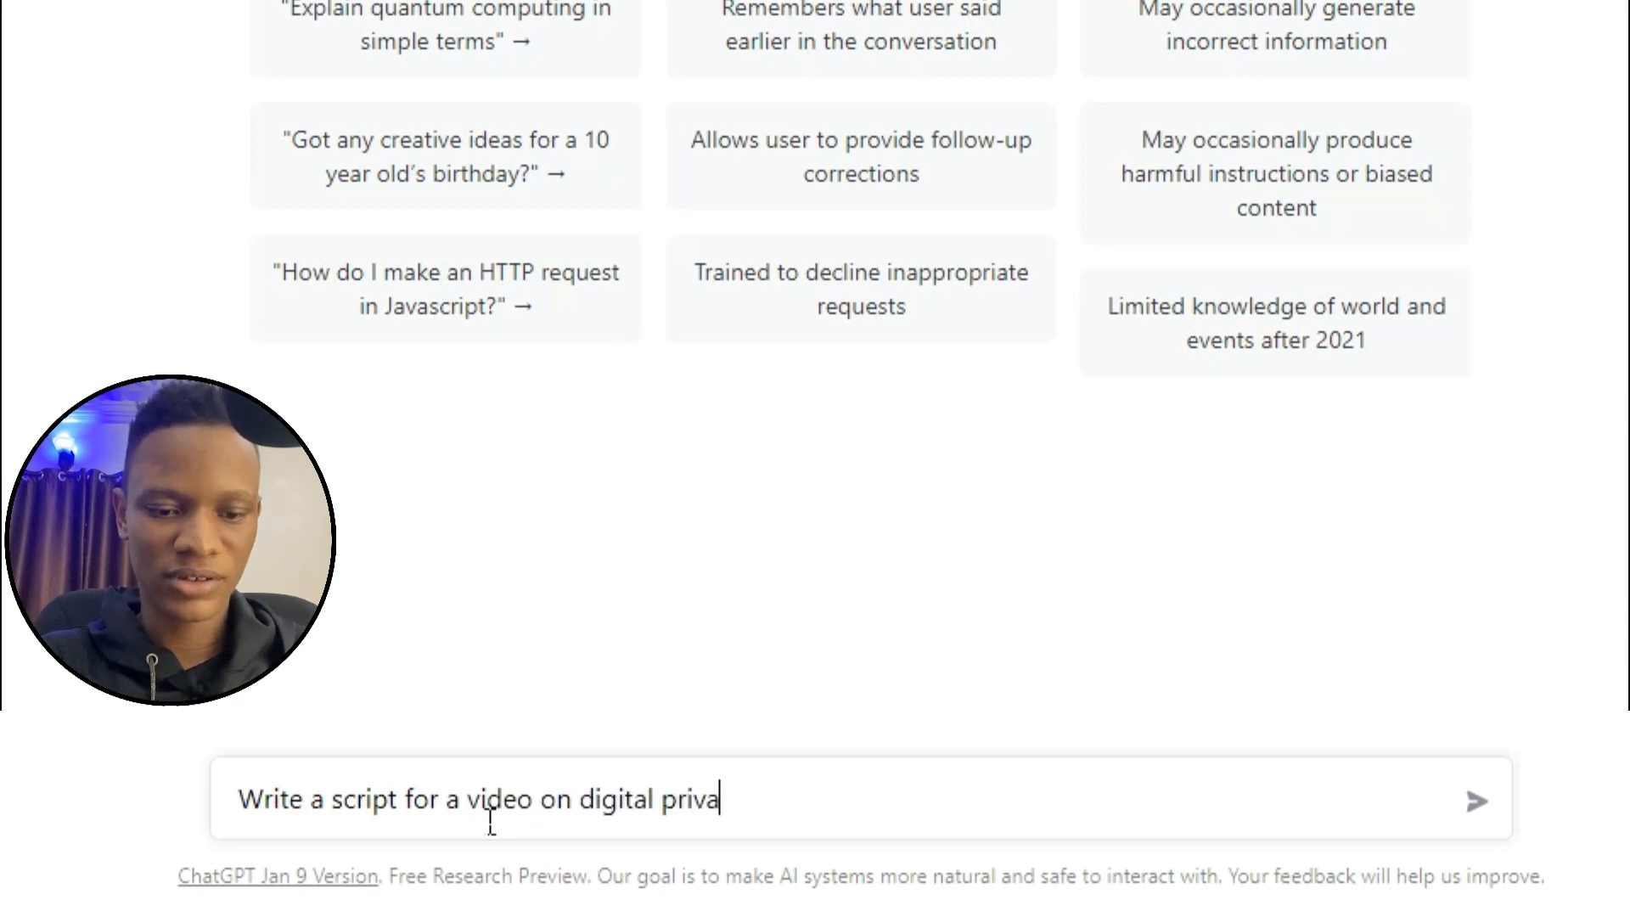
key(Return)
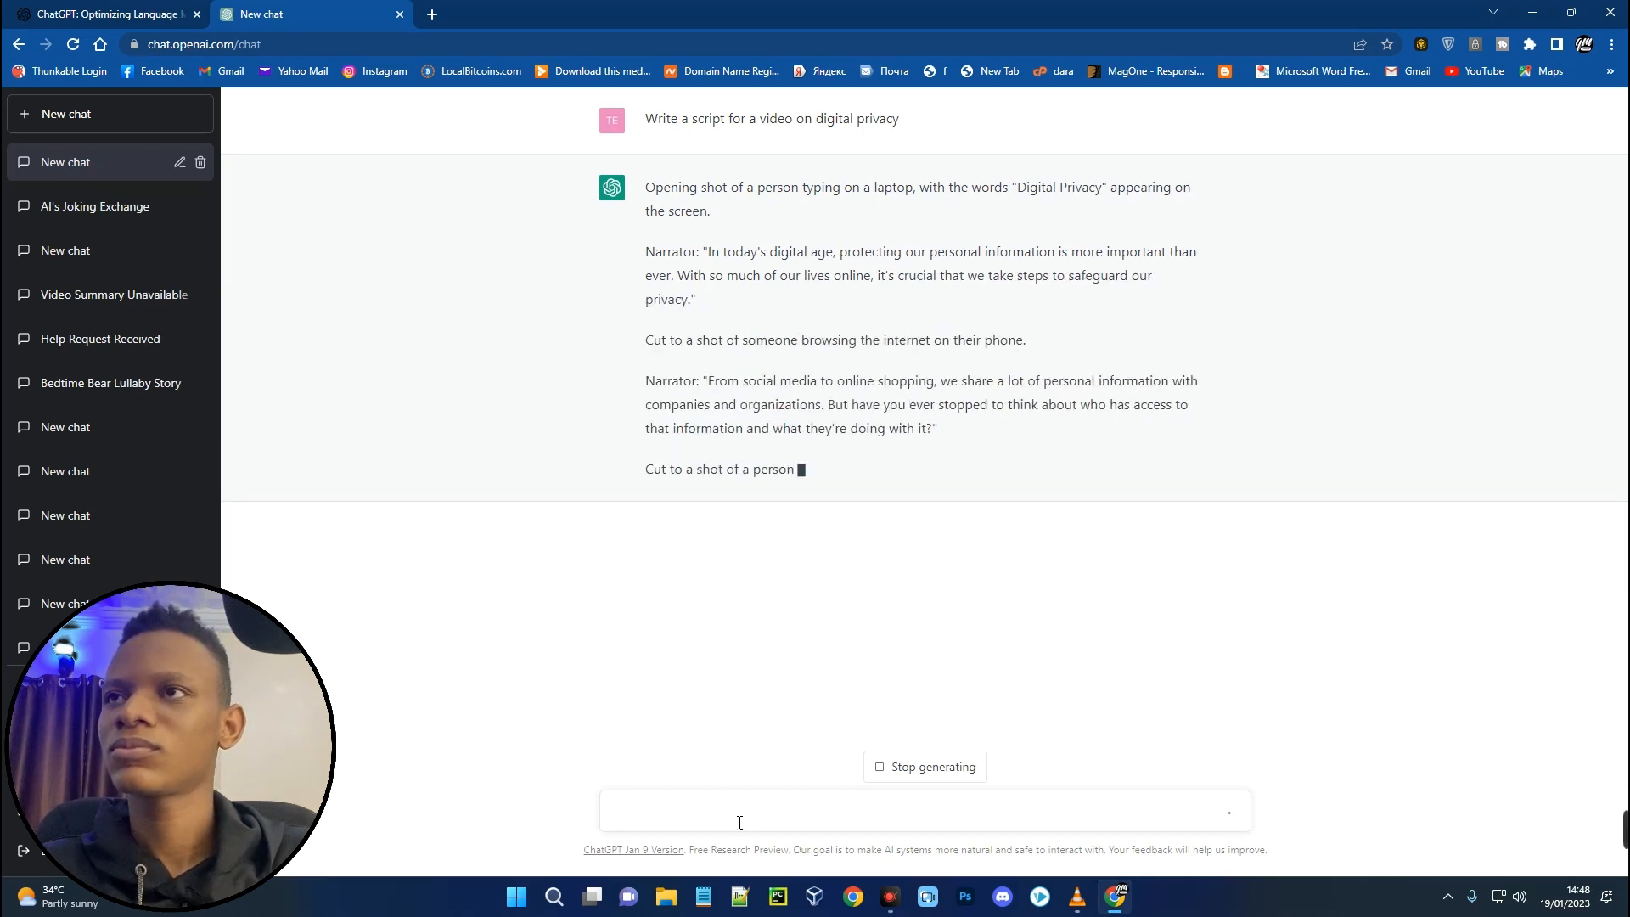
- Show the page full screen and read the generated script's opening shot, first narrator lines and internet-browsing cut
key(F11)
drag(639, 102, 1166, 105)
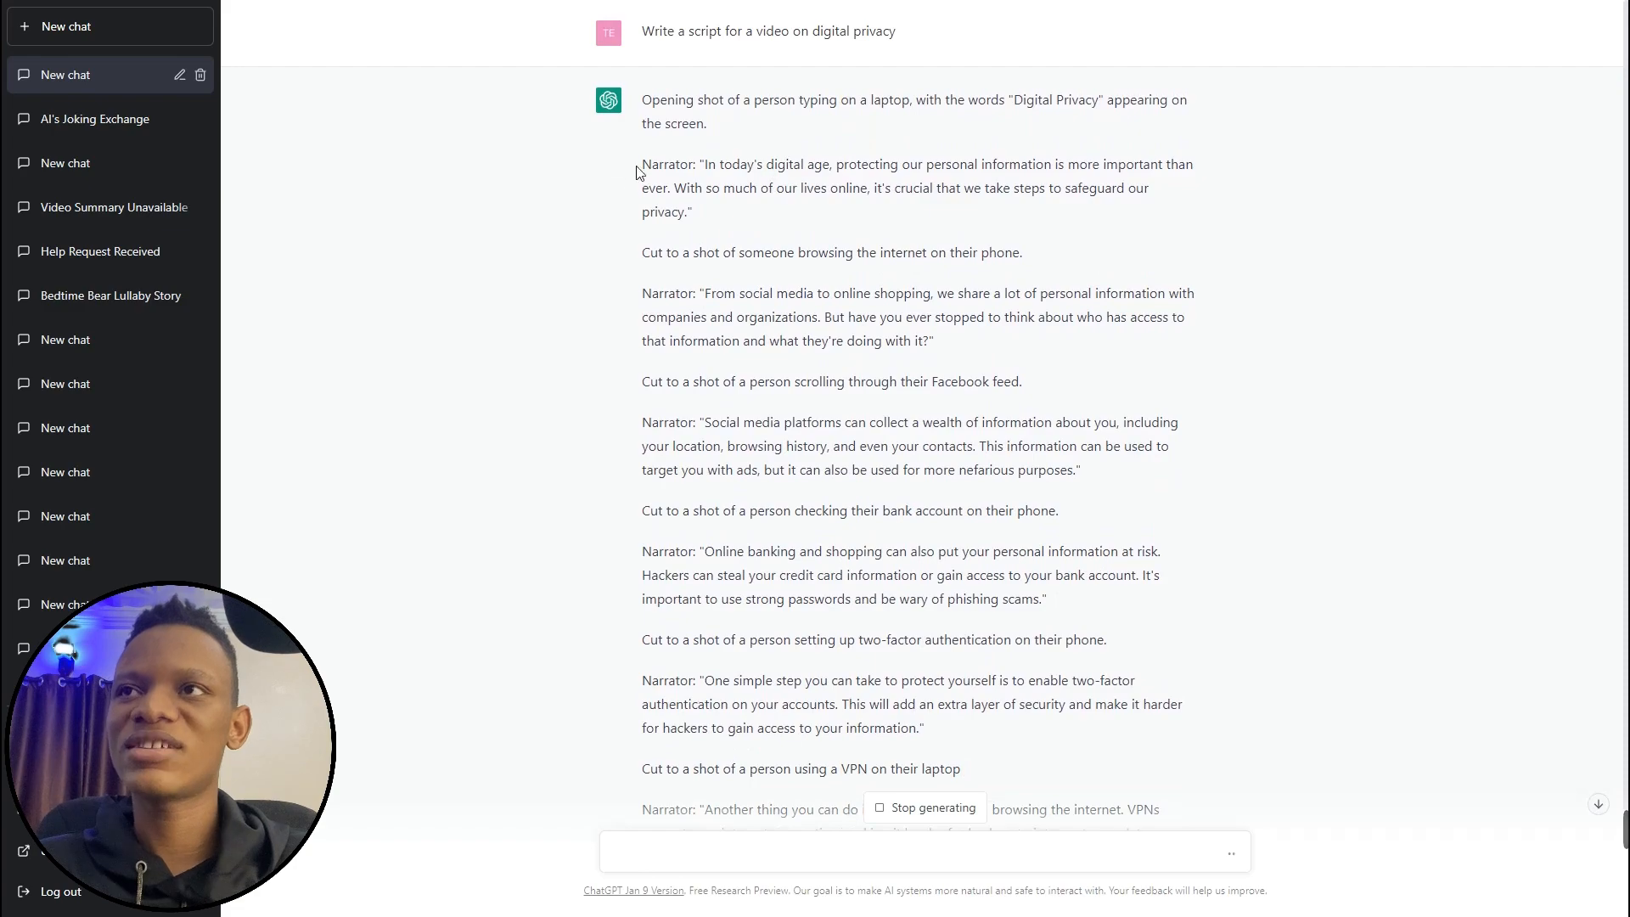
drag(582, 176, 1426, 161)
drag(475, 238, 774, 259)
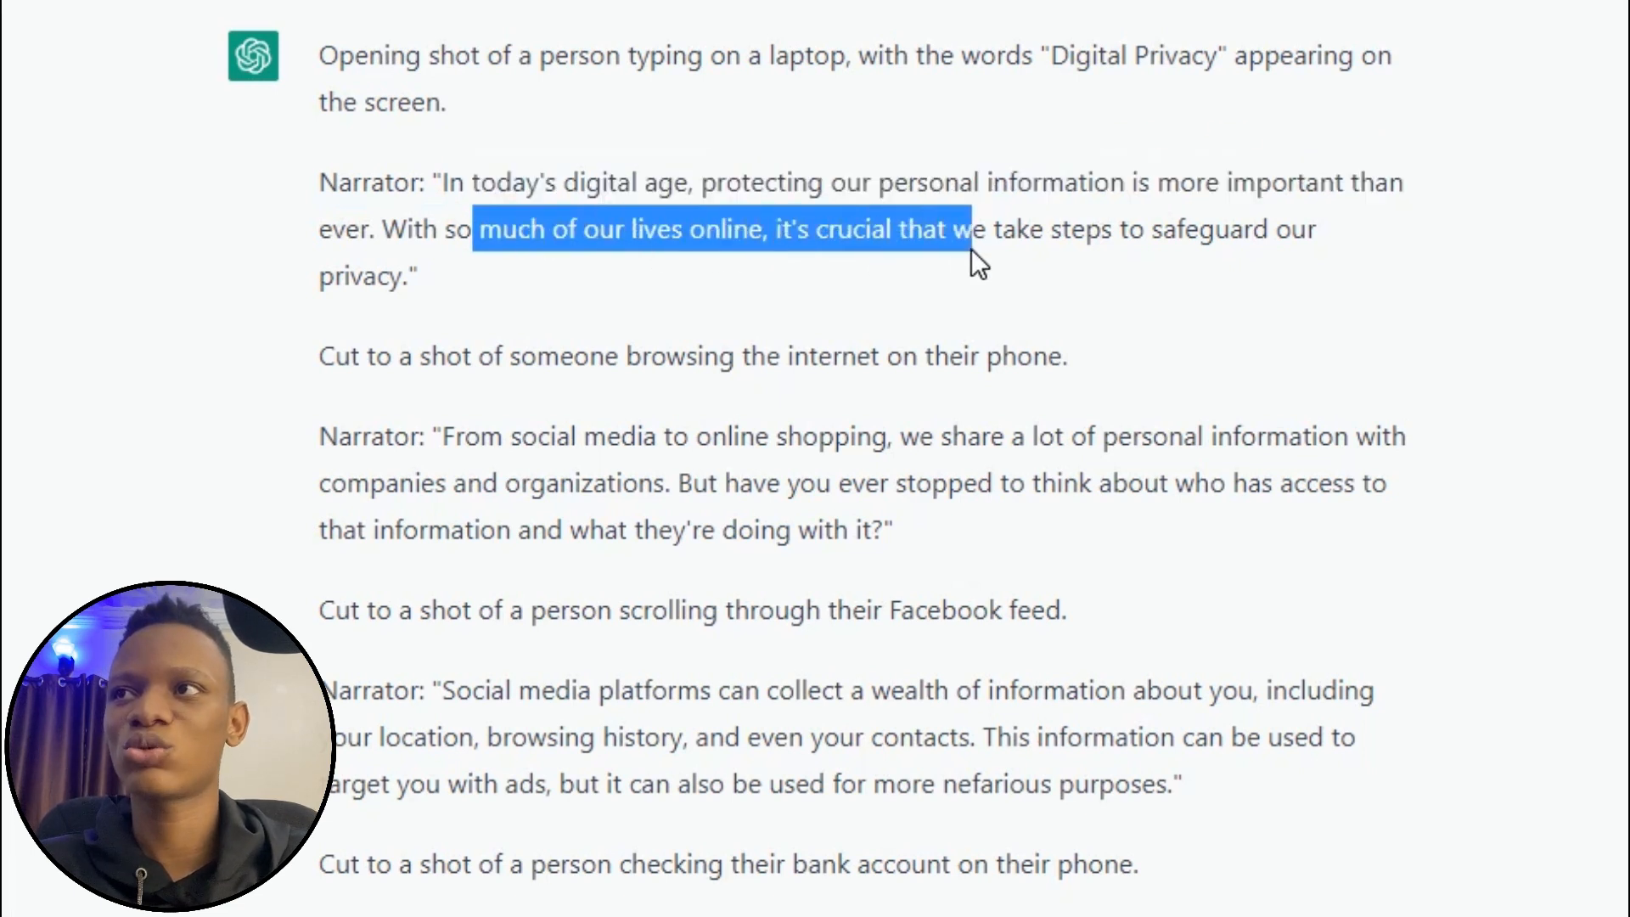
drag(1119, 250, 1107, 285)
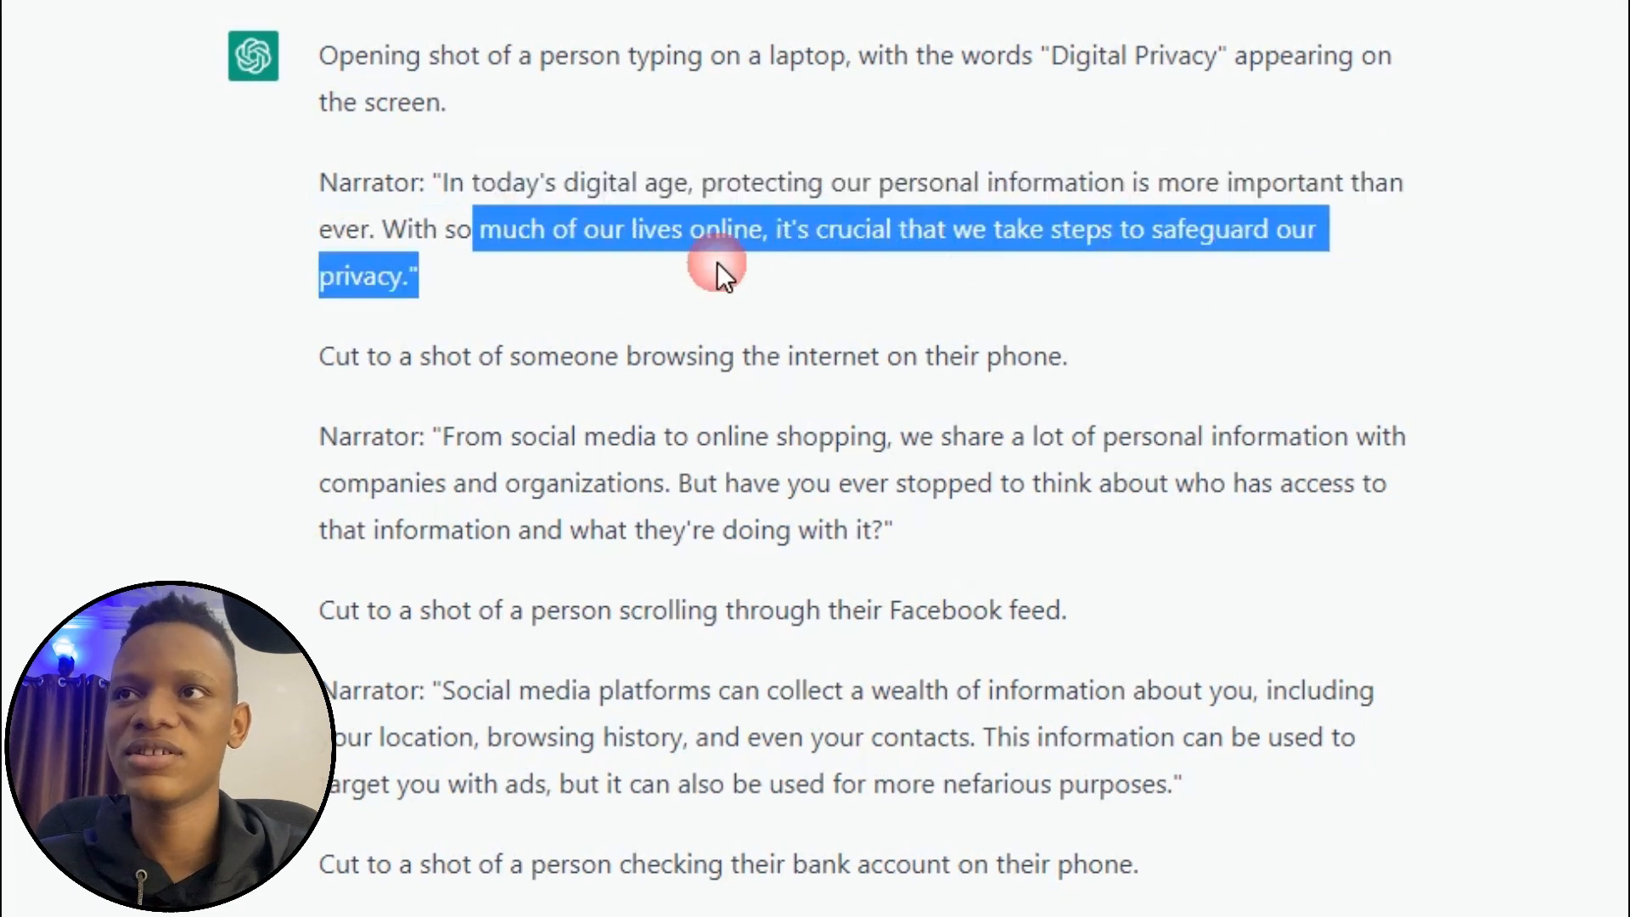
drag(292, 344, 488, 382)
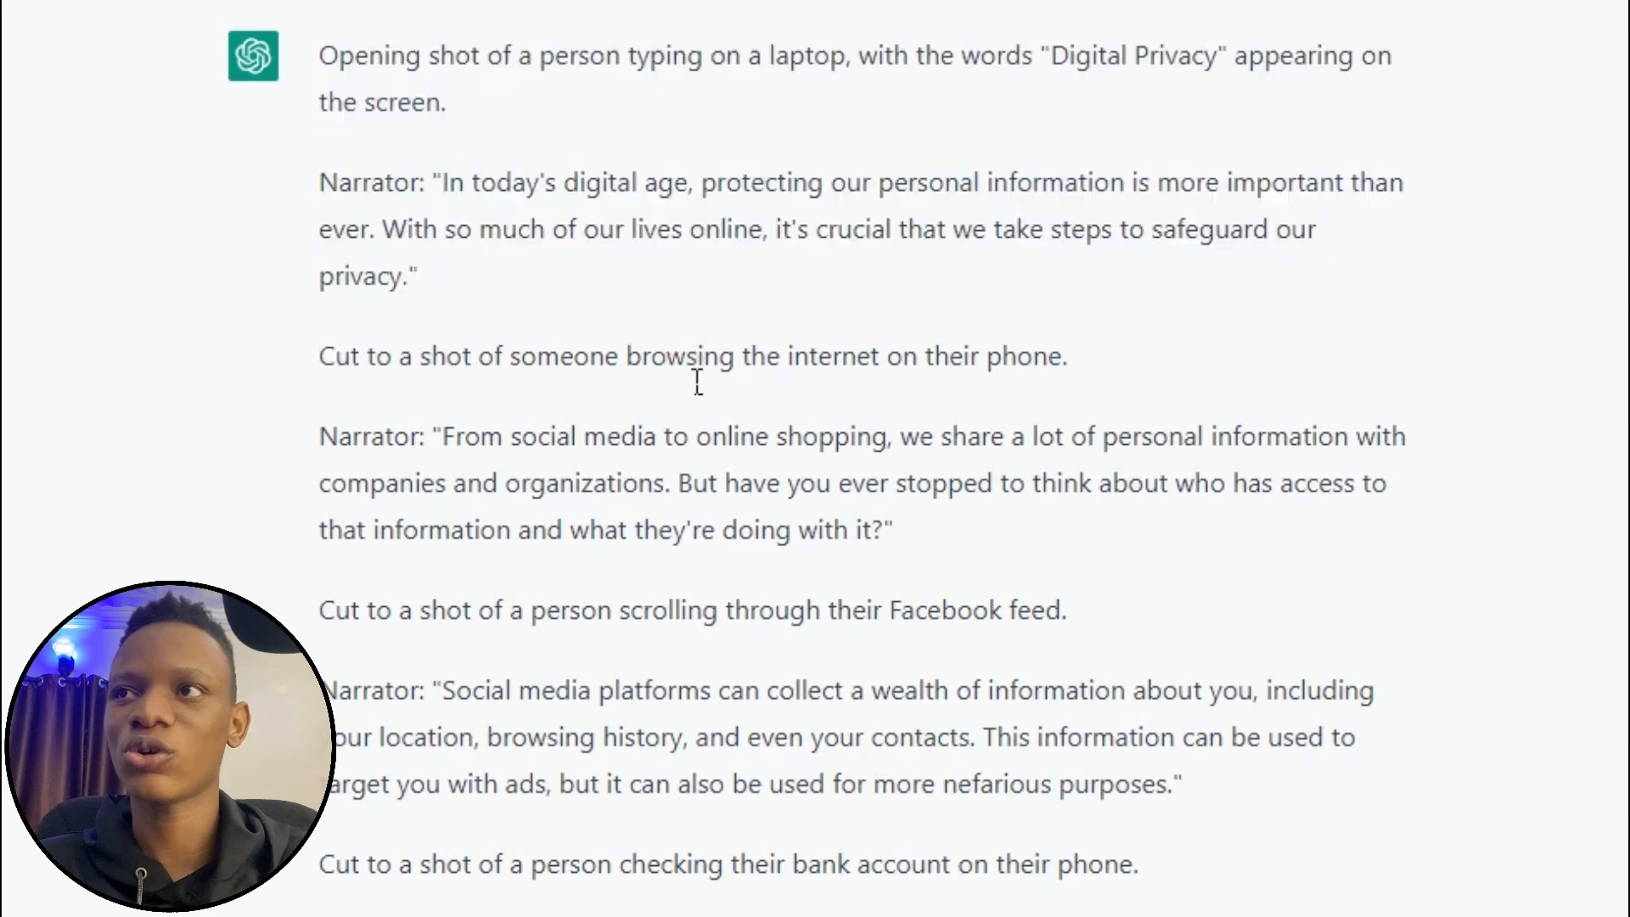
triple_click(698, 382)
click(951, 380)
drag(1069, 361, 412, 377)
drag(293, 437, 439, 456)
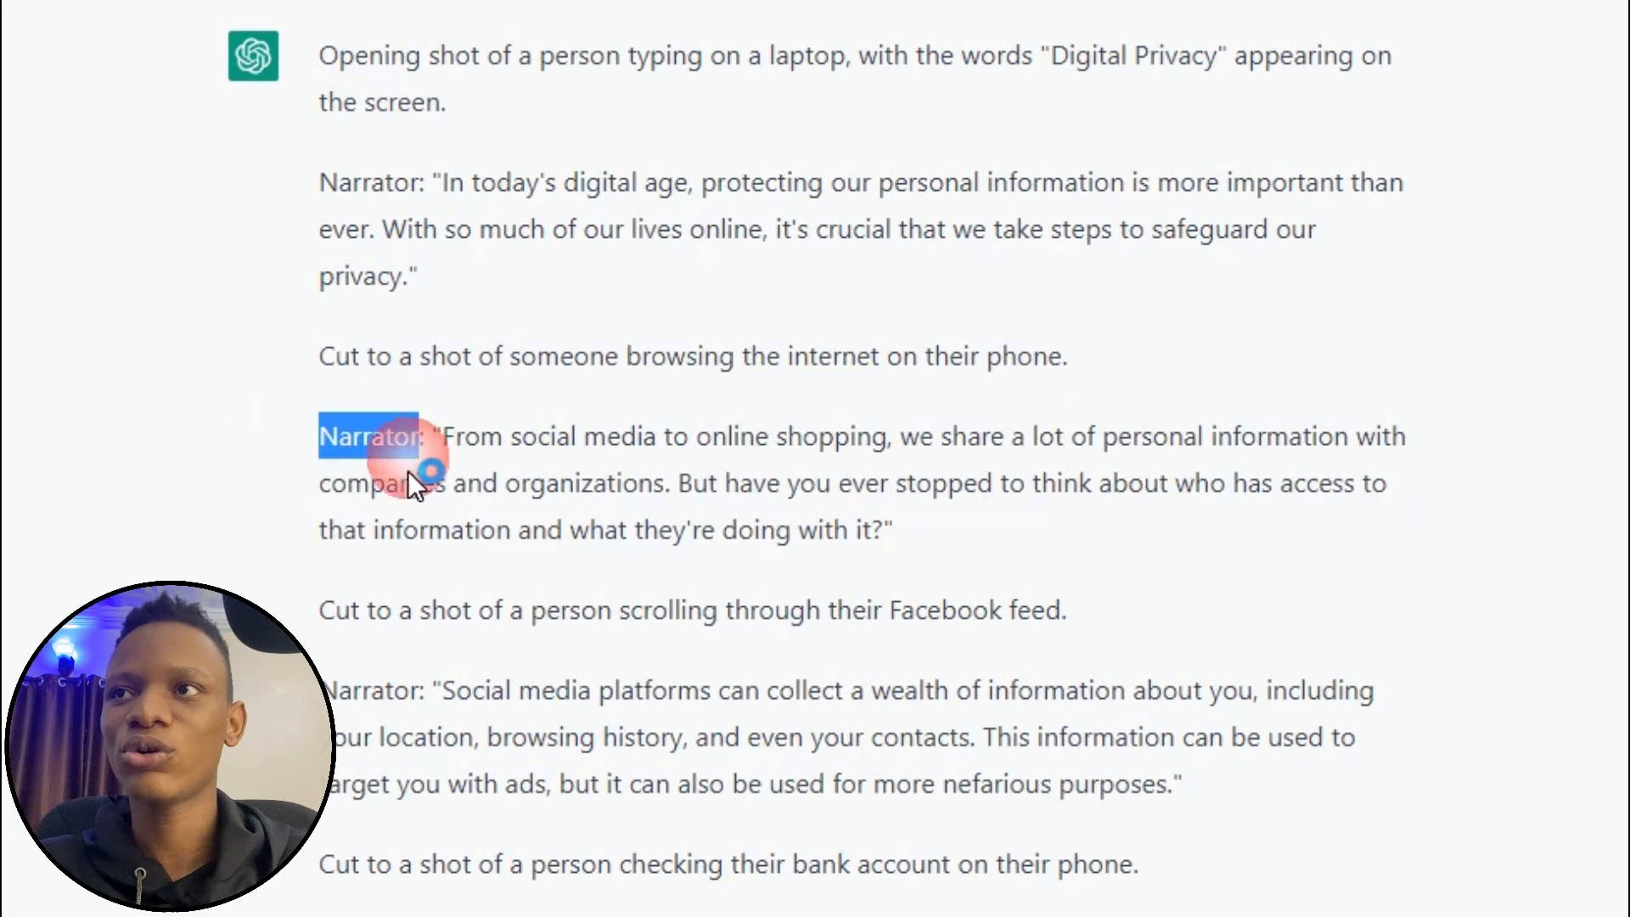
click(436, 442)
- Read through the rest of the generated script, from the Facebook feed shot to the closing credits
scroll(390, 436, down, 4)
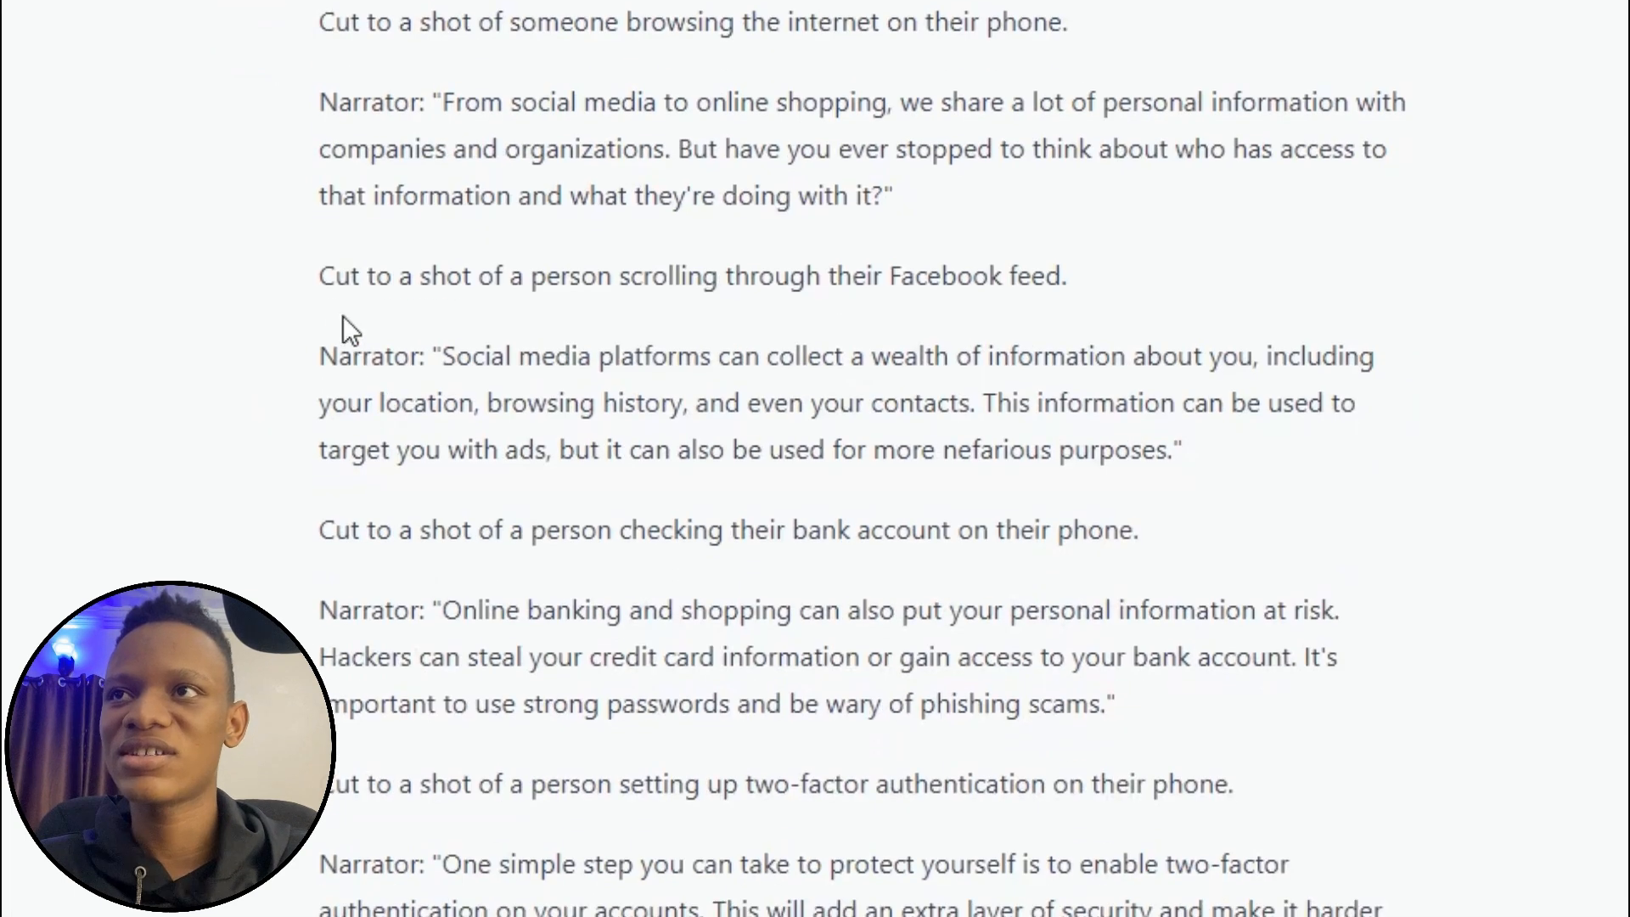
drag(321, 278, 1089, 290)
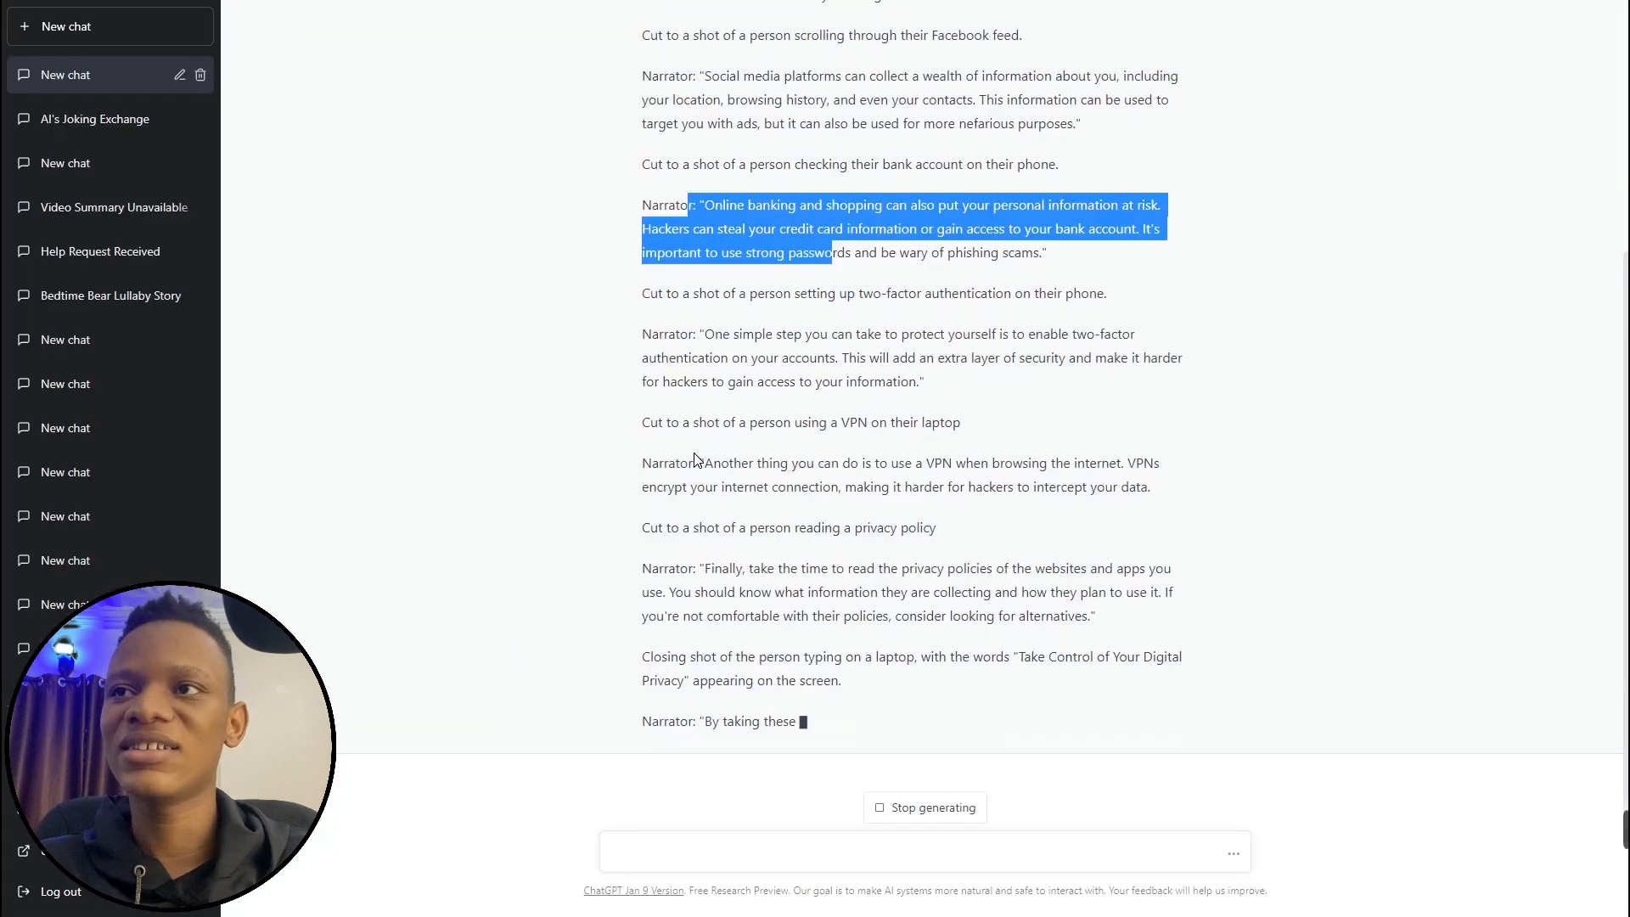
click(696, 459)
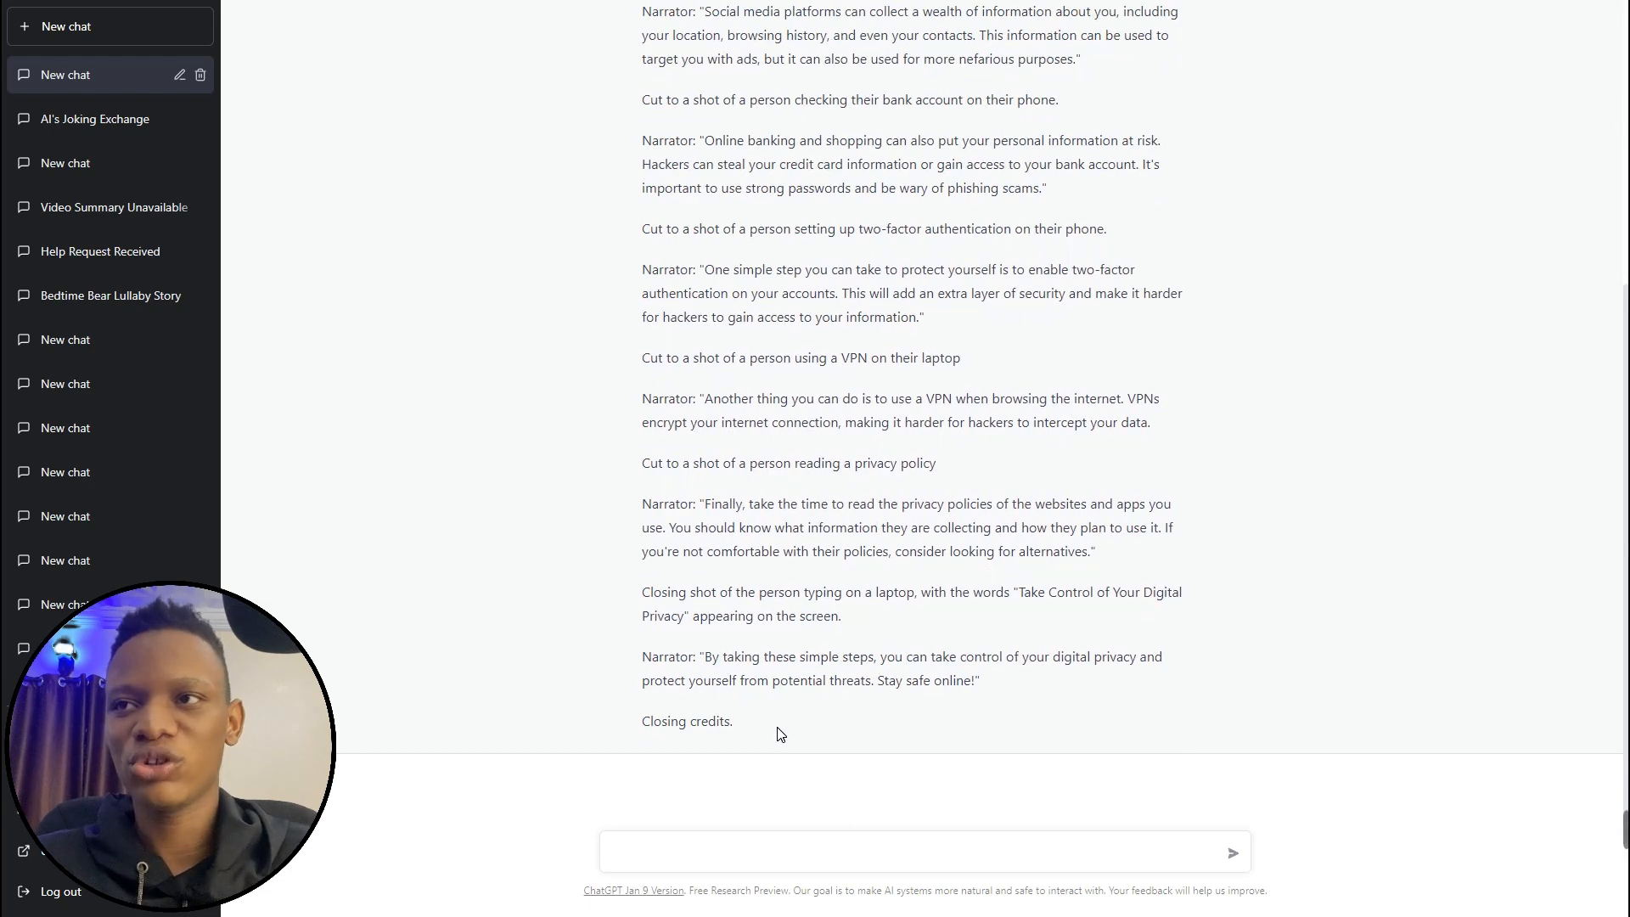
scroll(754, 709, up, 5)
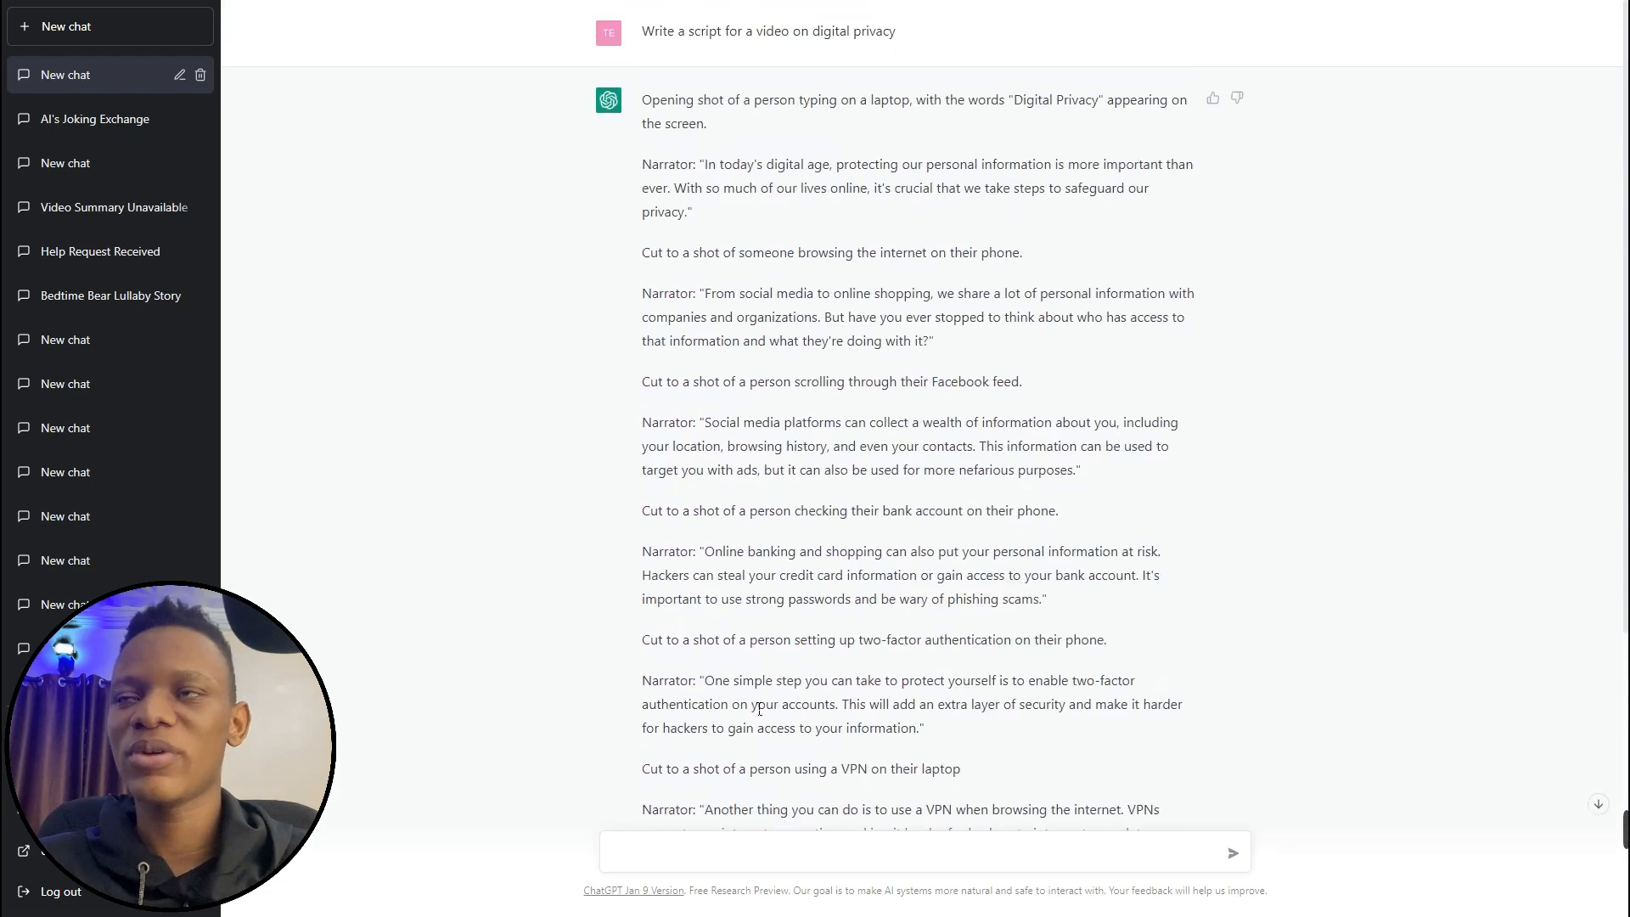
scroll(733, 525, down, 5)
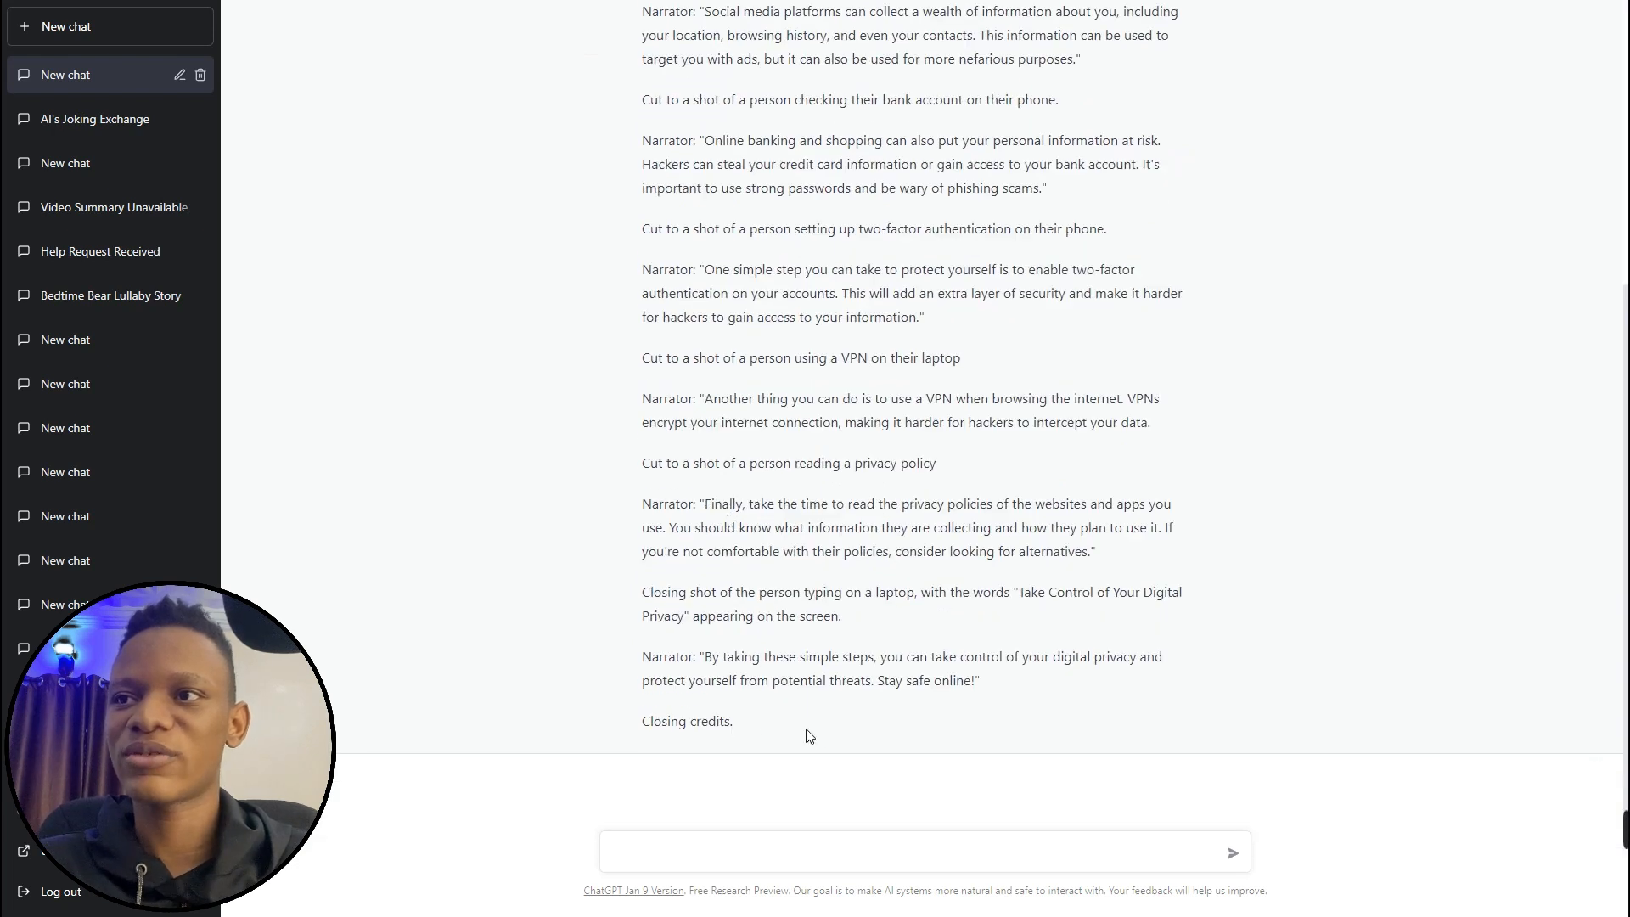
drag(758, 721, 681, 358)
click(629, 528)
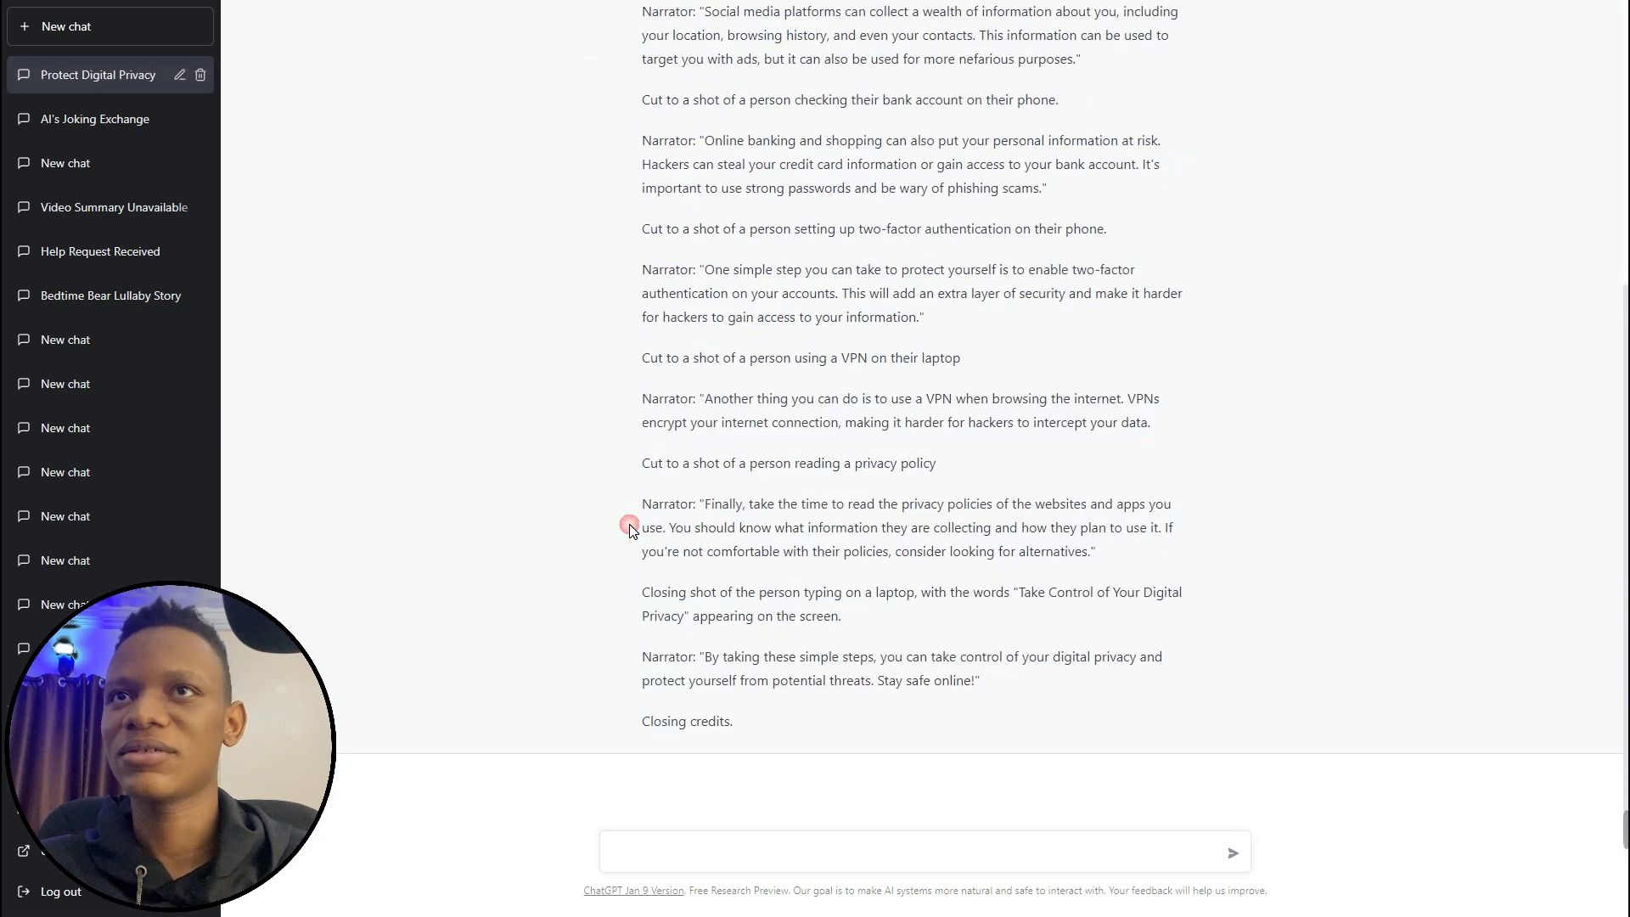
scroll(774, 721, up, 5)
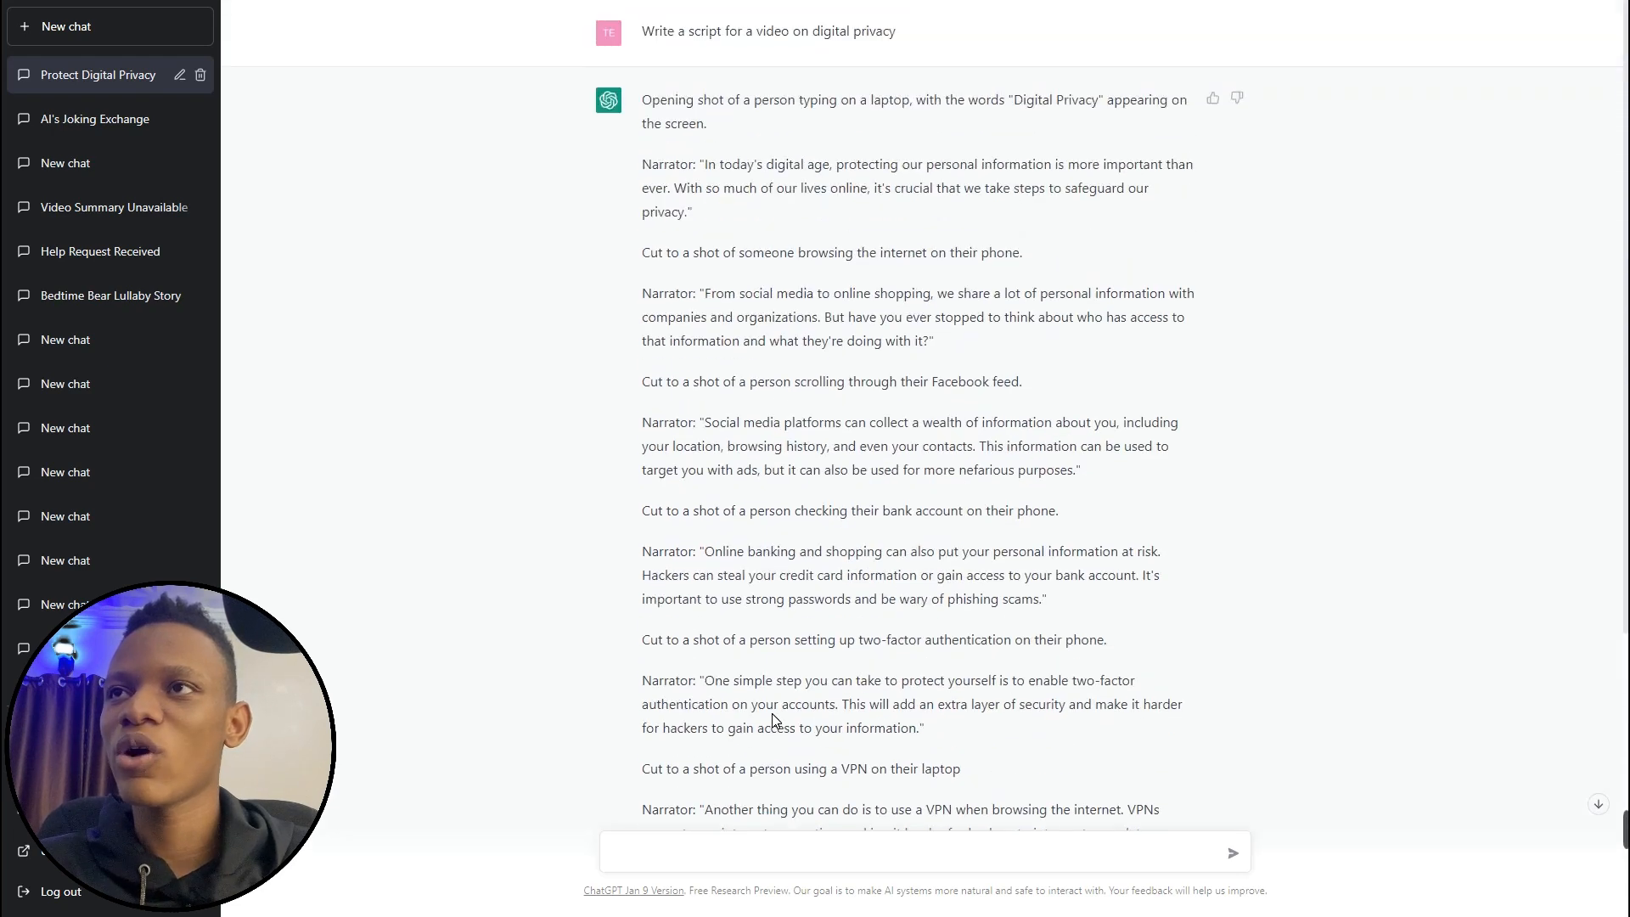
- Submit the follow-up prompt "make it longer" to extend the digital privacy script
scroll(772, 648, down, 5)
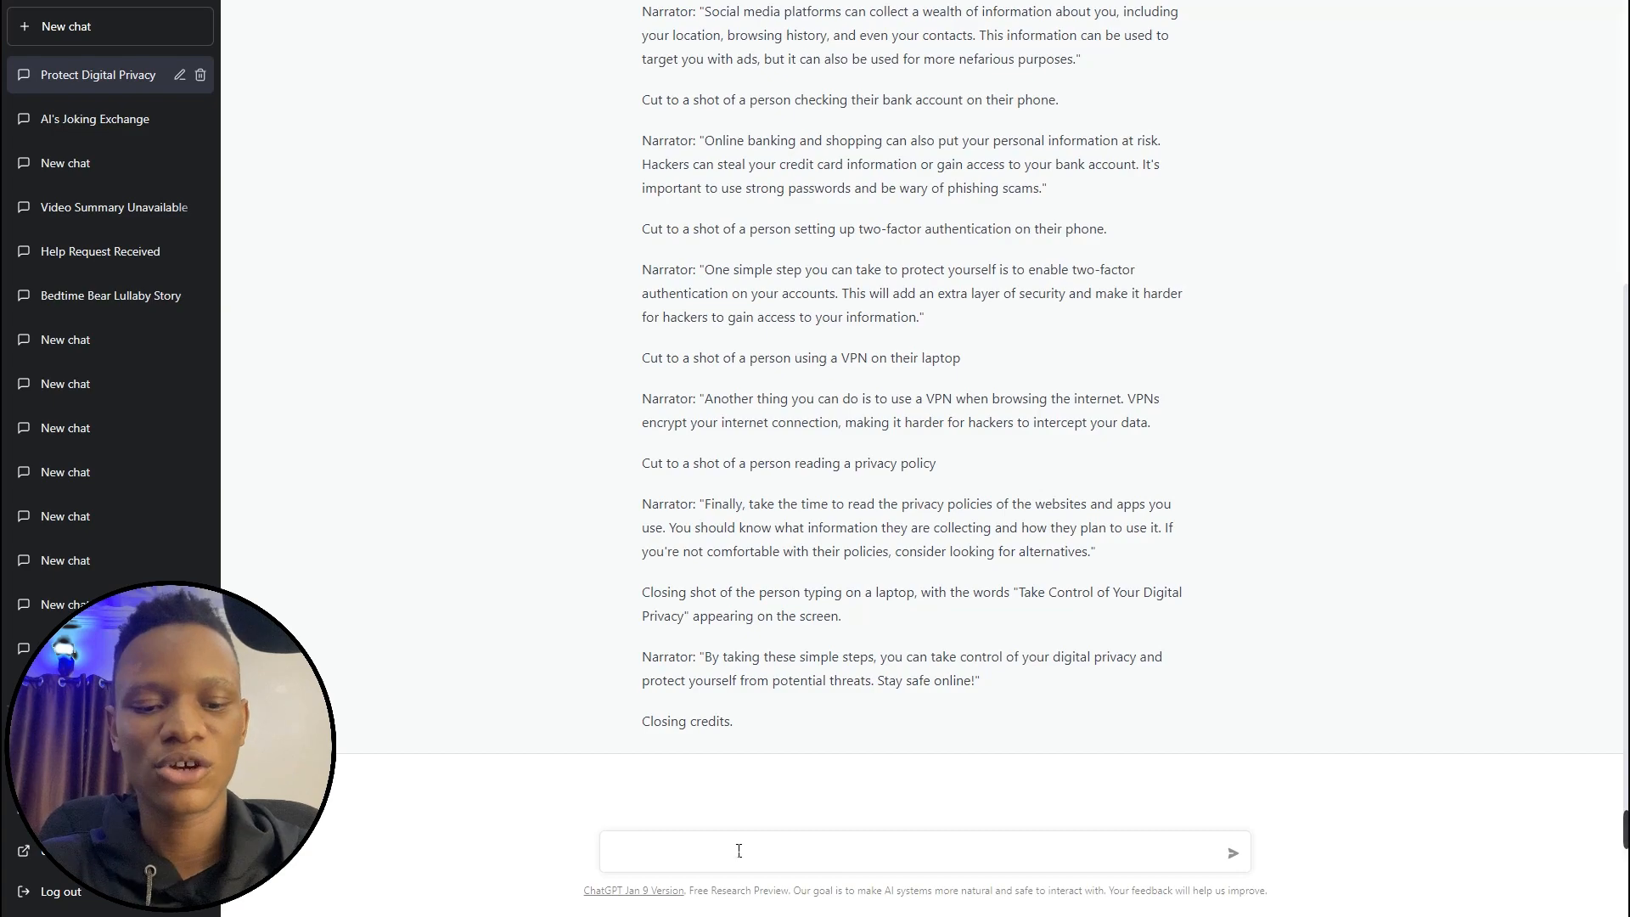
text(make it long)
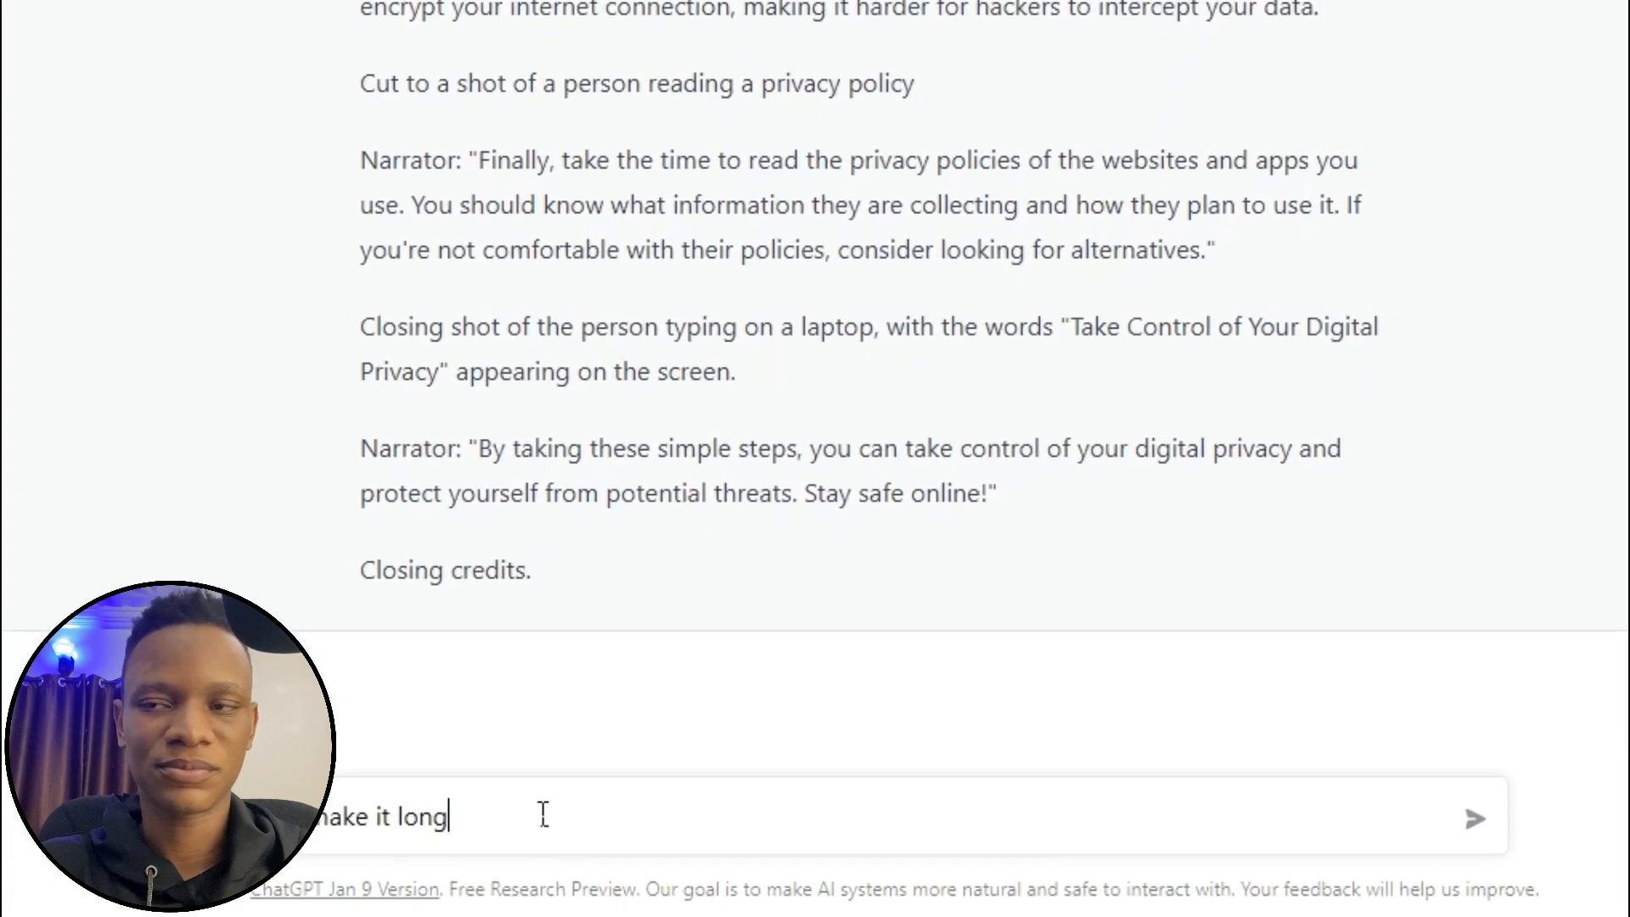
text(er)
key(Return)
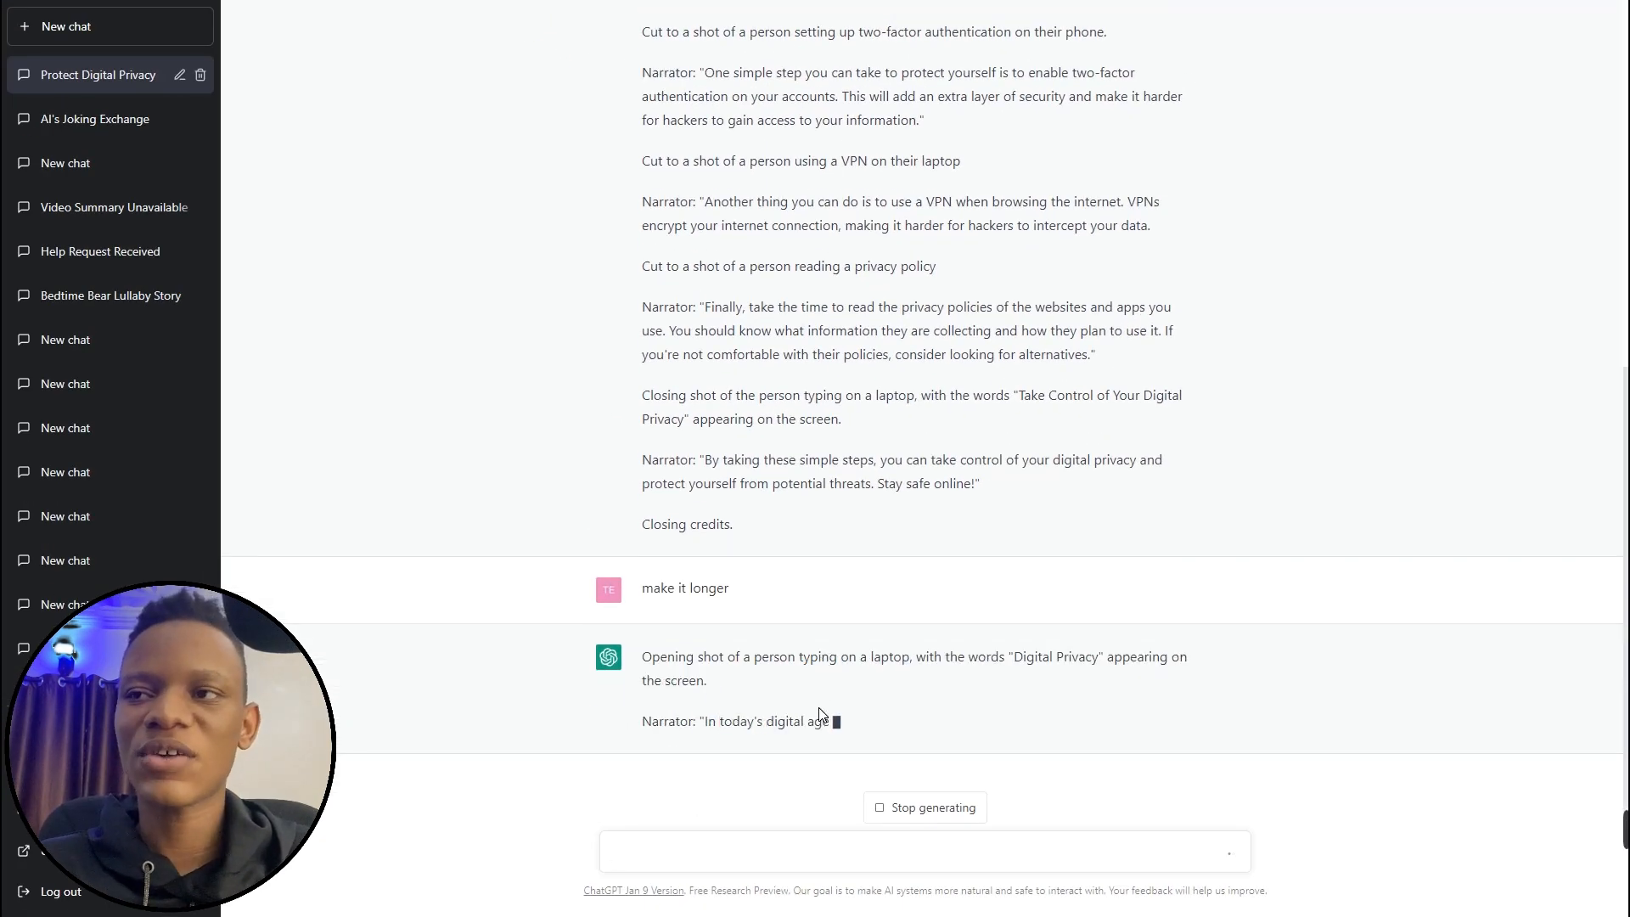
- Compare the original script with the opening and social media narration of the longer version
scroll(821, 602, up, 7)
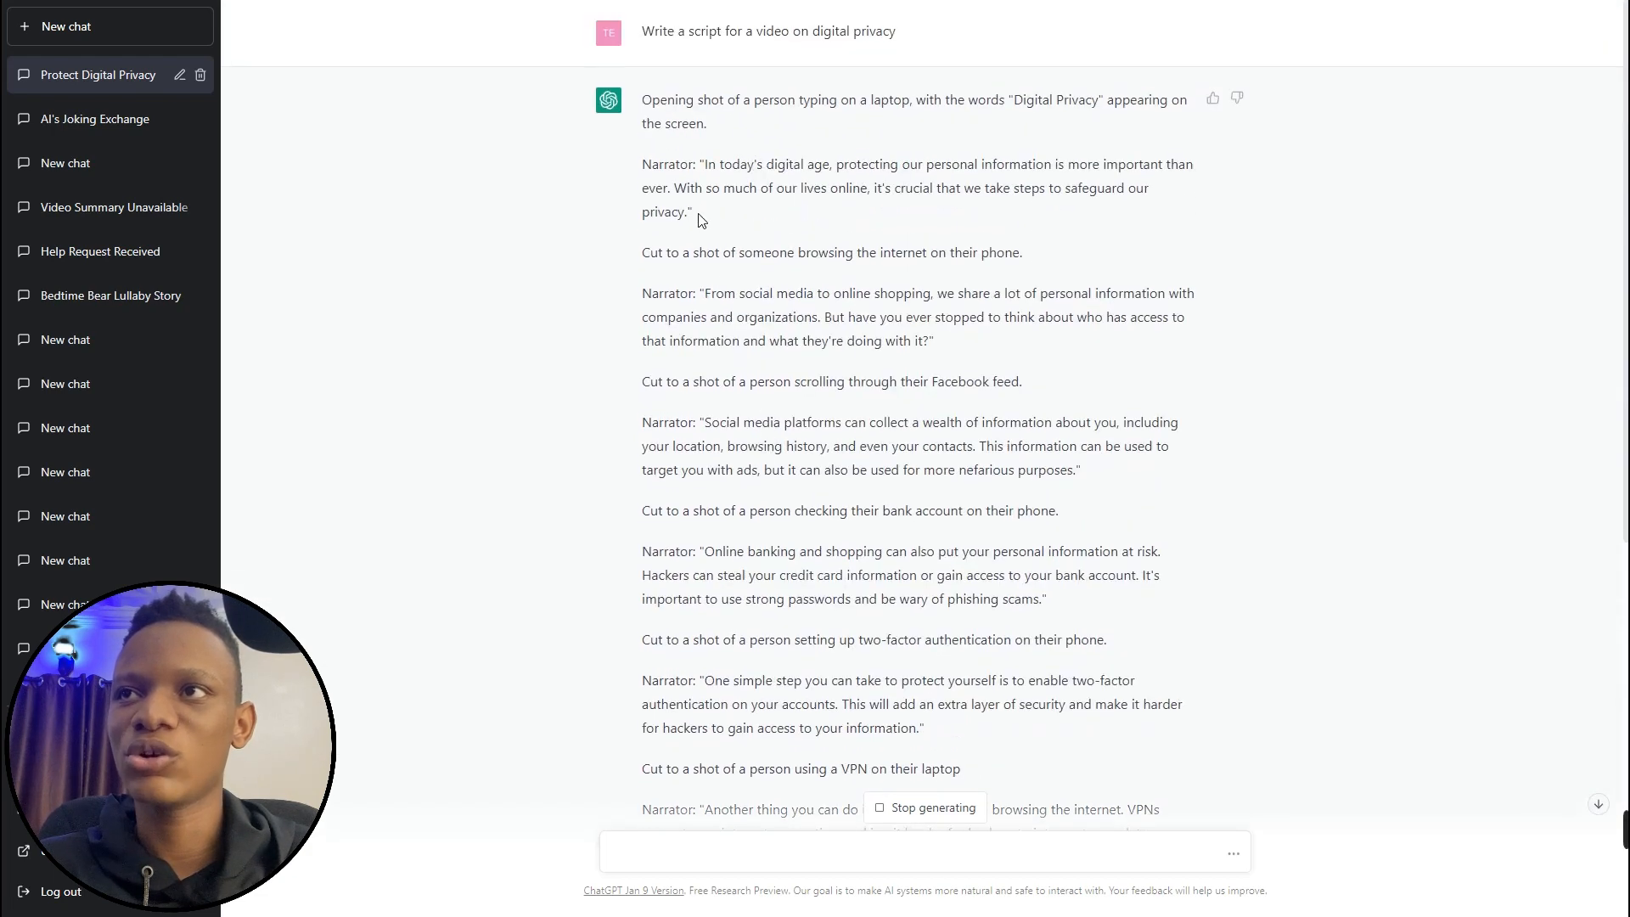
scroll(730, 365, down, 8)
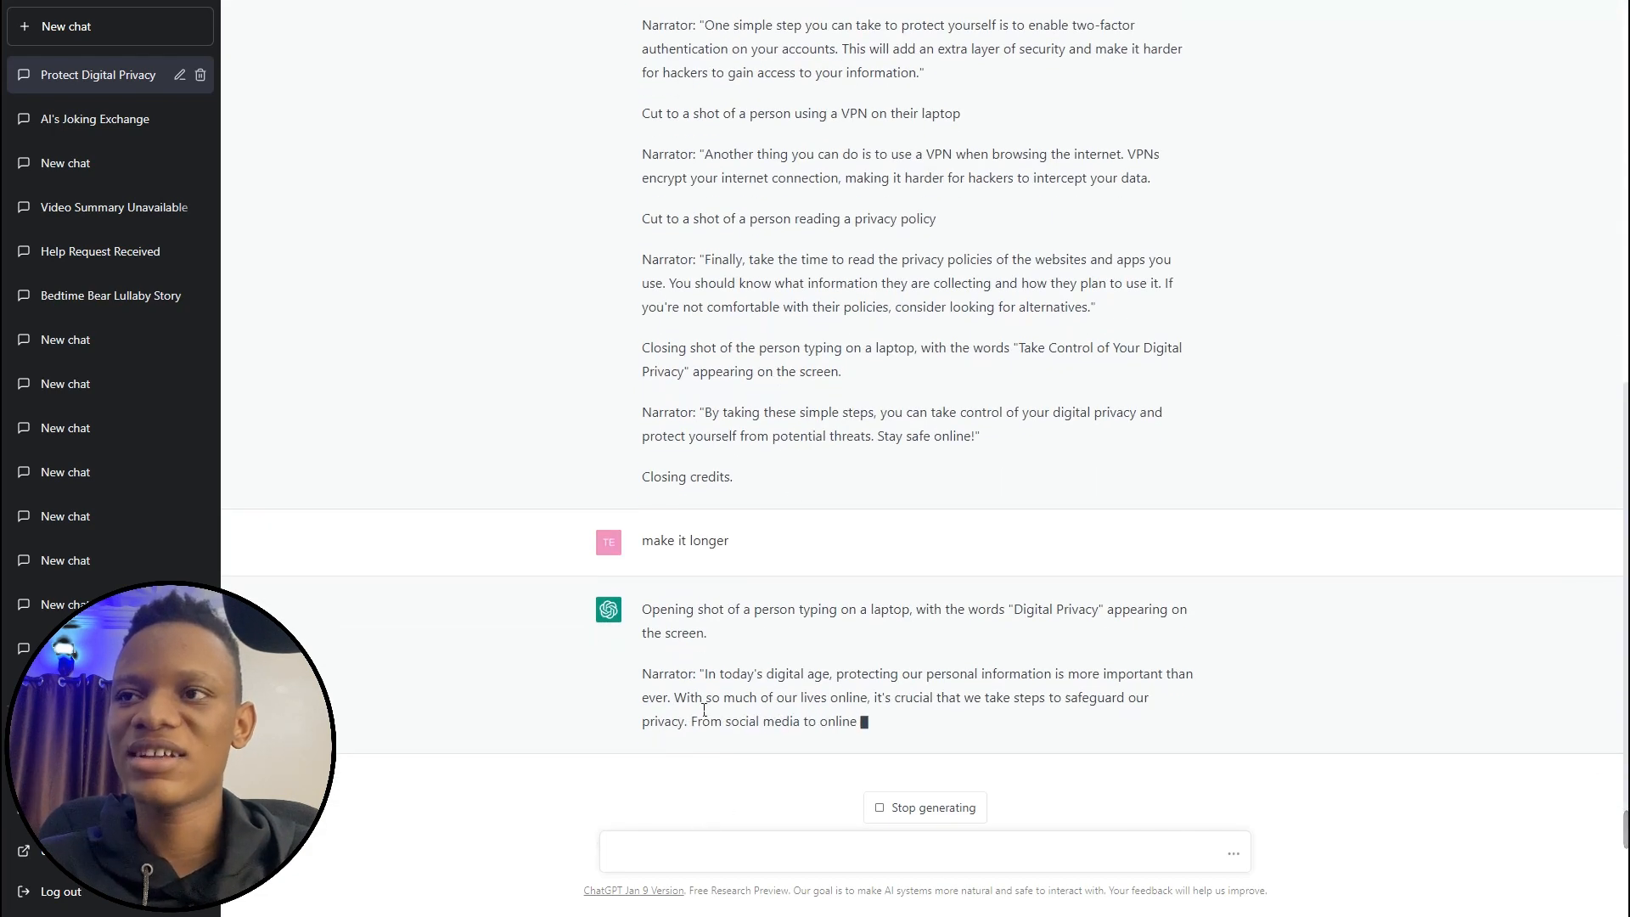
drag(641, 609, 806, 625)
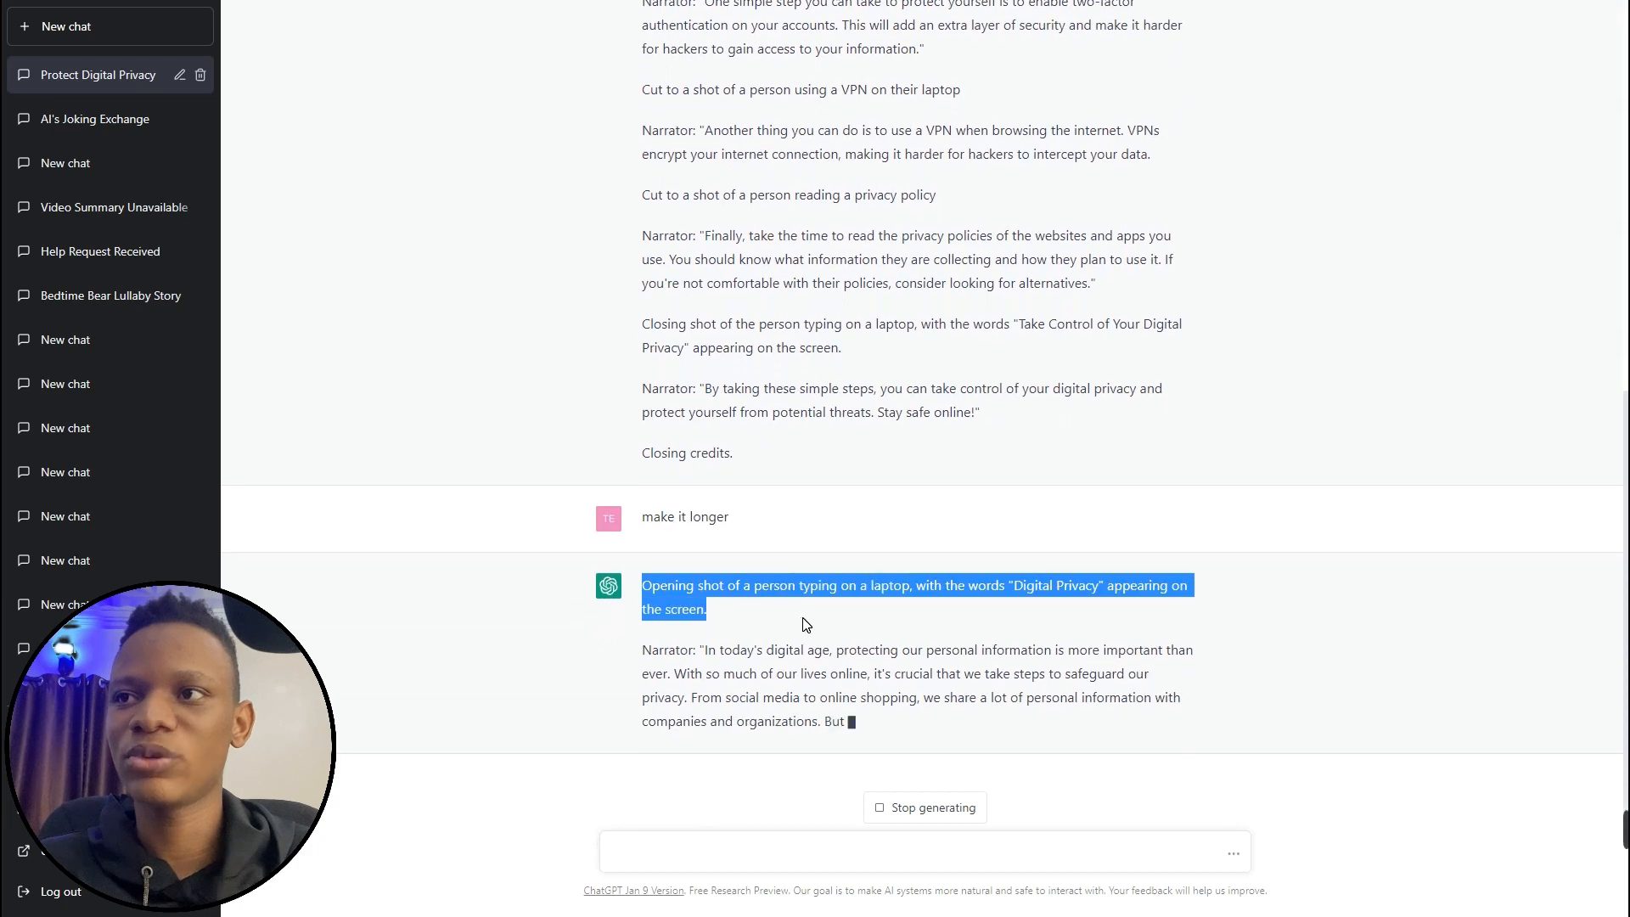
click(1012, 570)
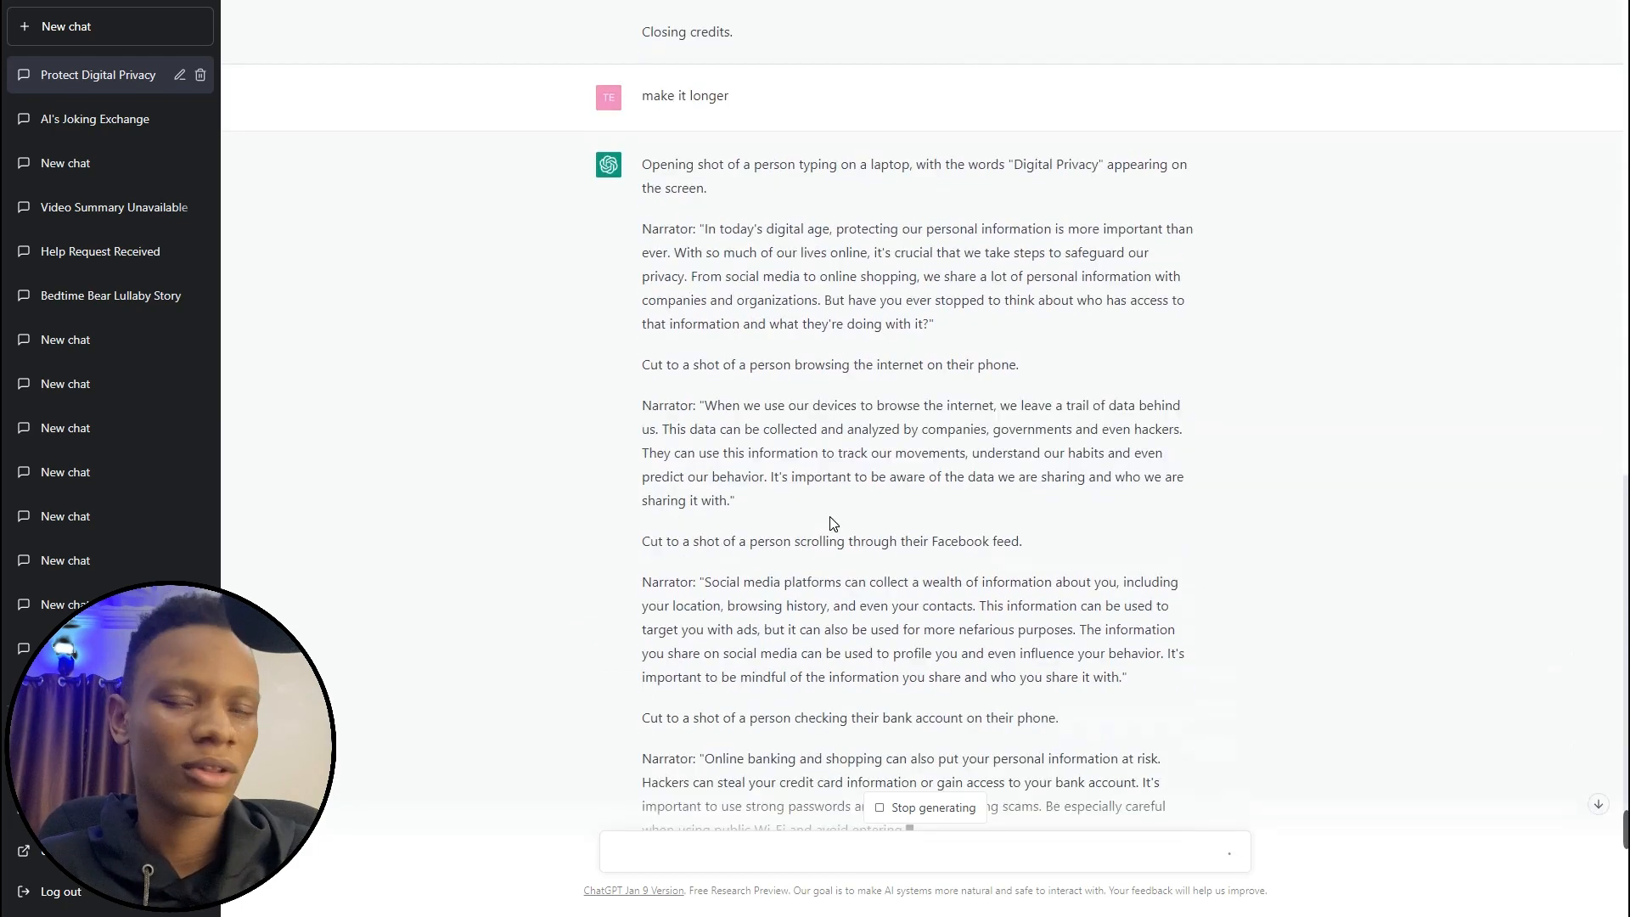
scroll(829, 517, up, 1)
scroll(830, 519, up, 2)
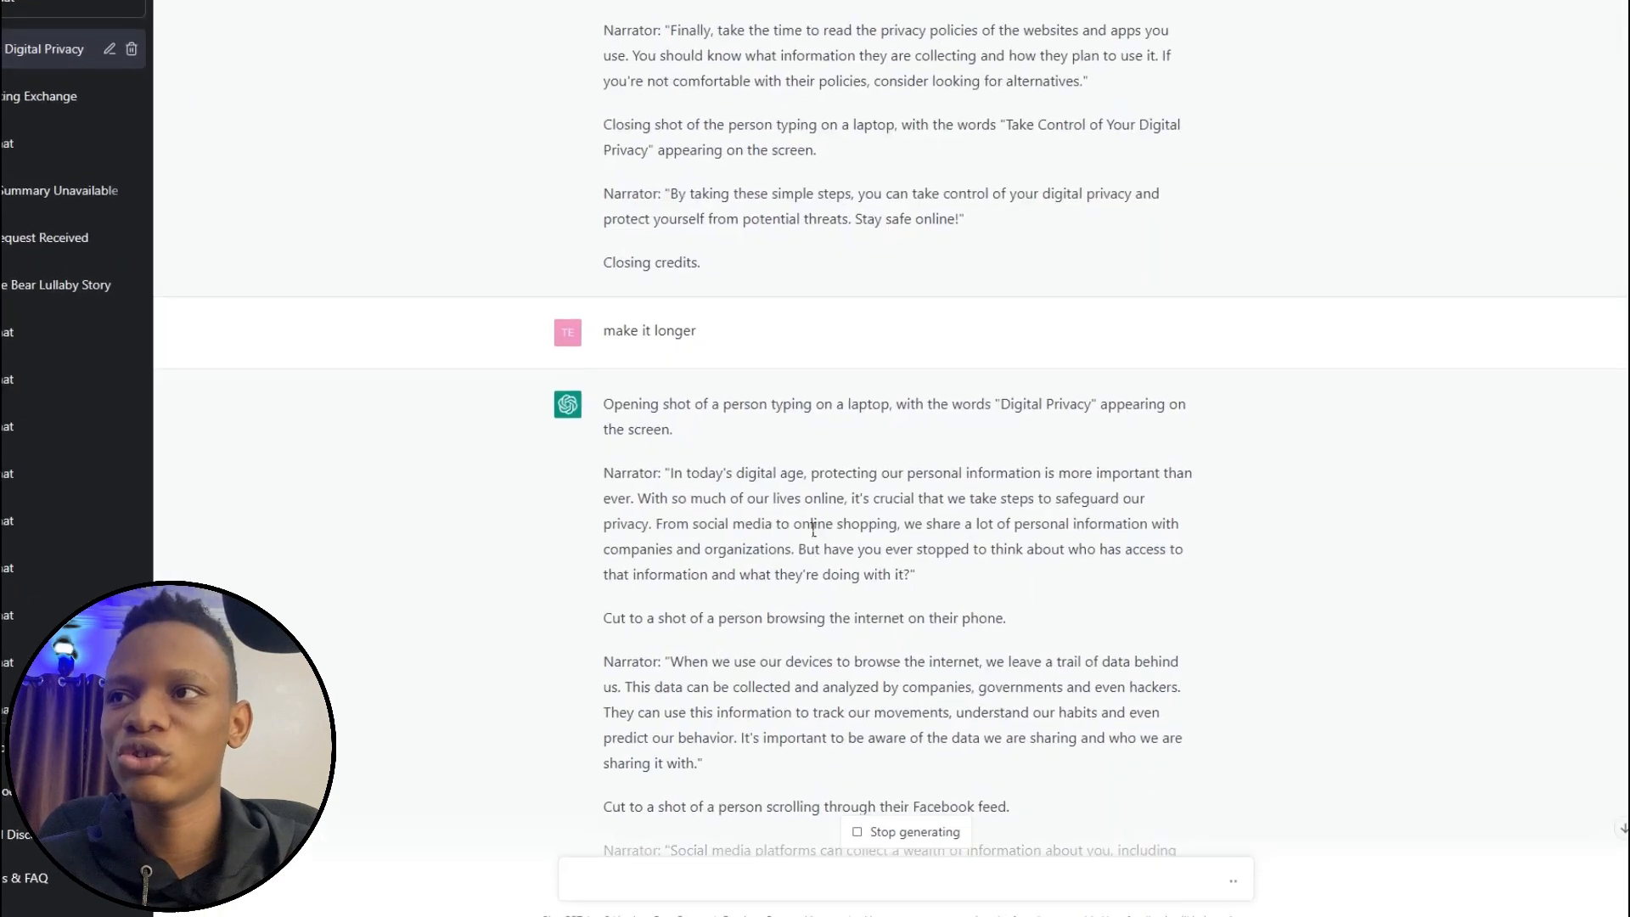
scroll(795, 531, down, 4)
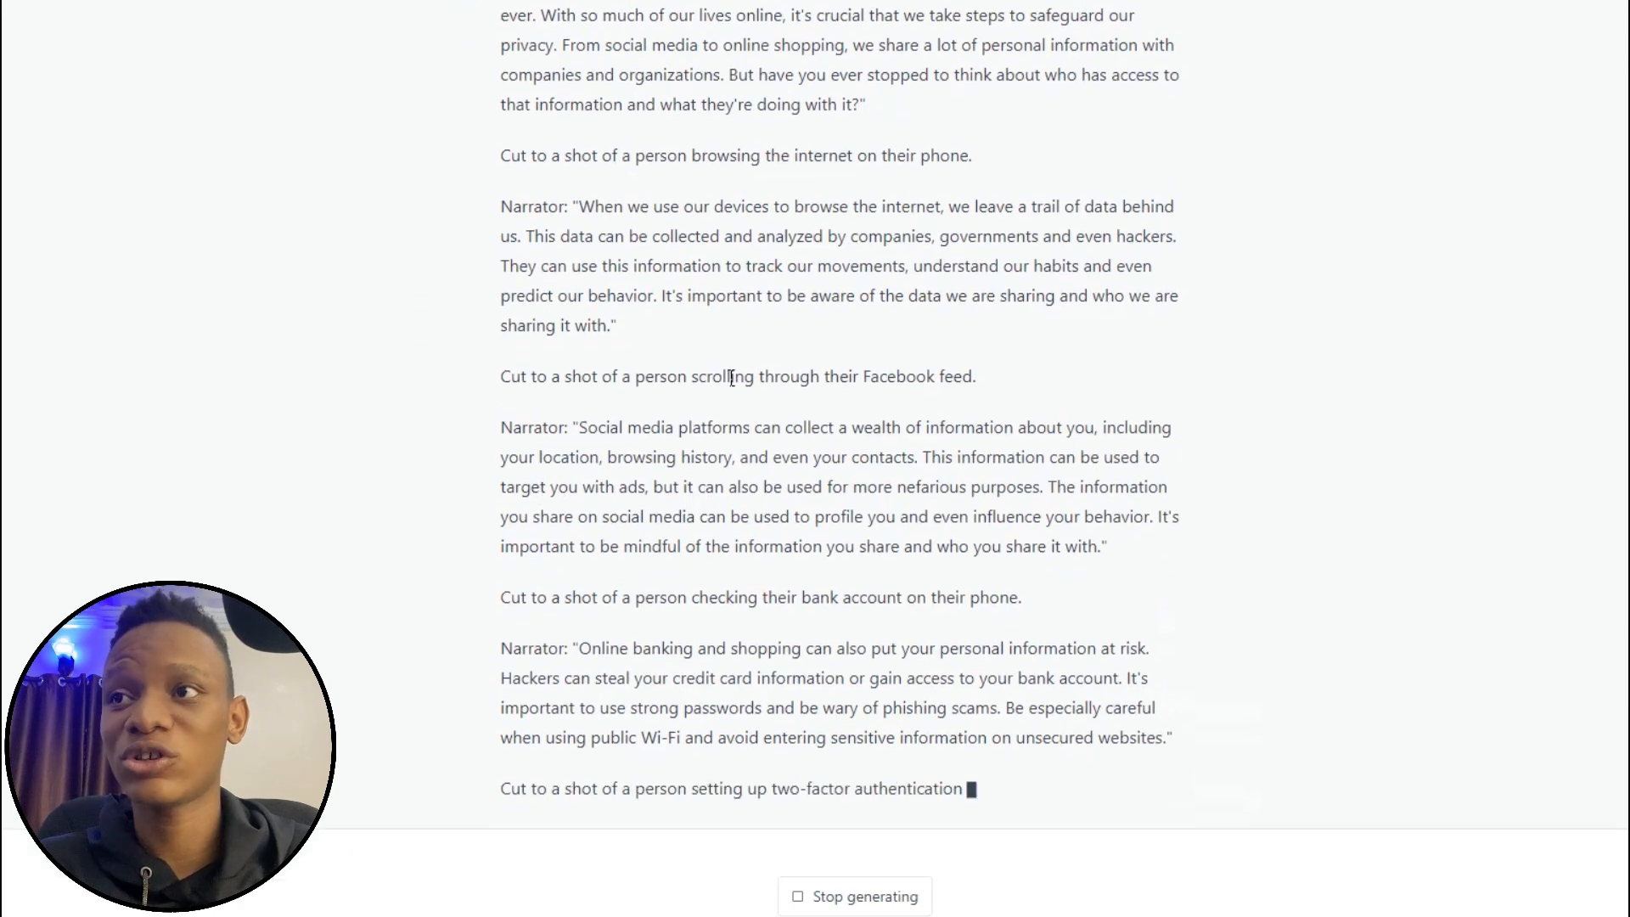
drag(580, 429, 951, 417)
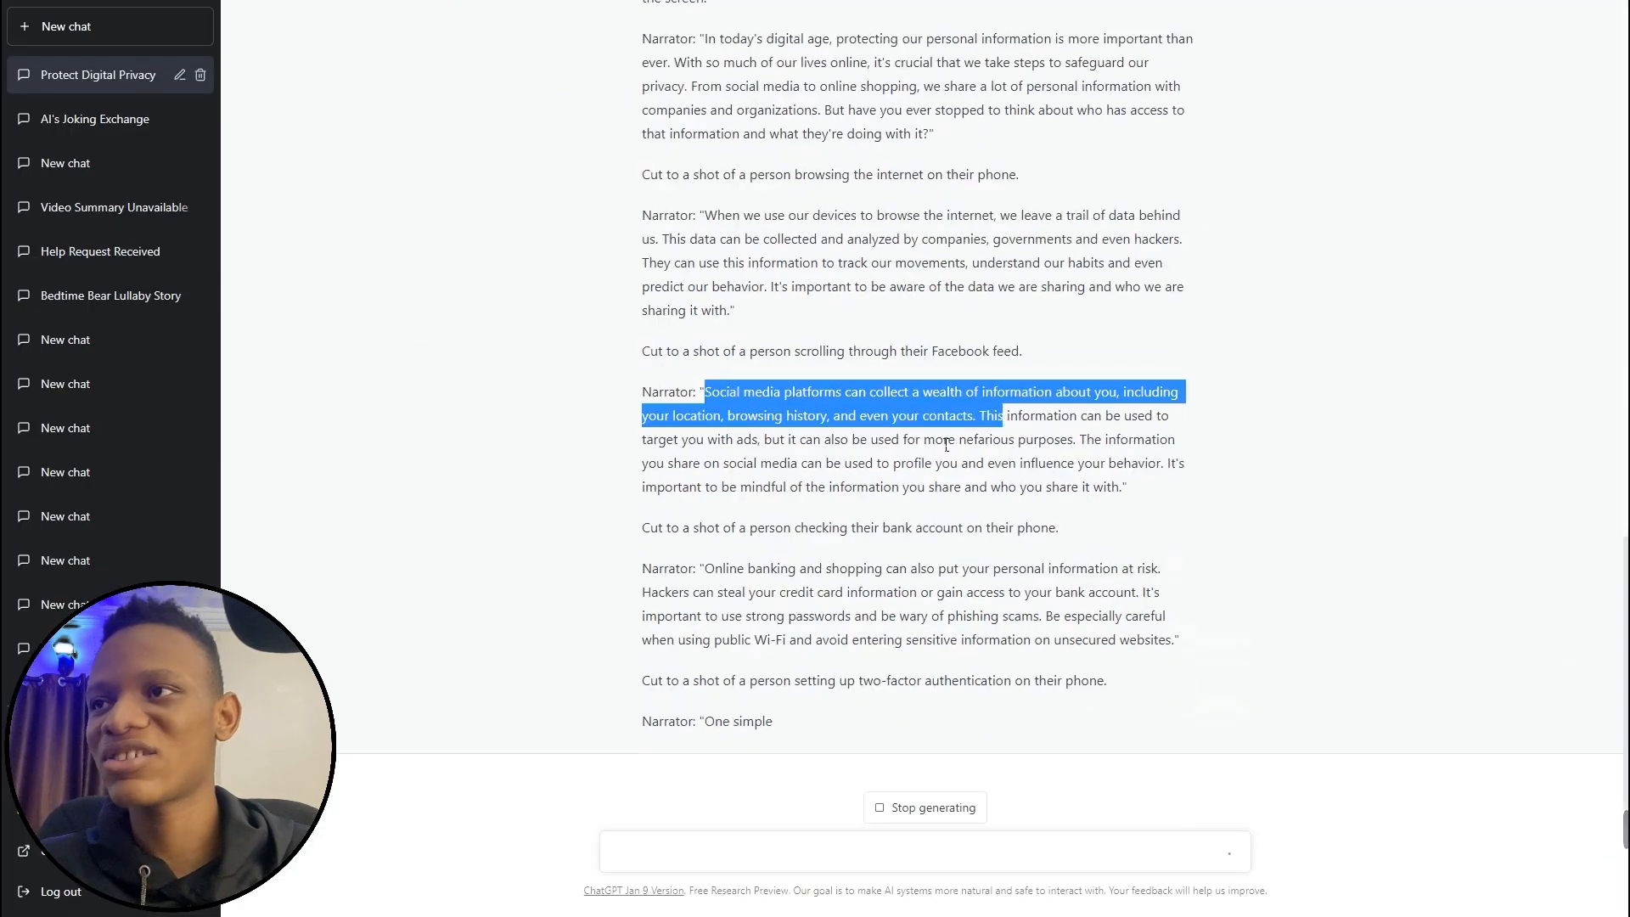
click(905, 492)
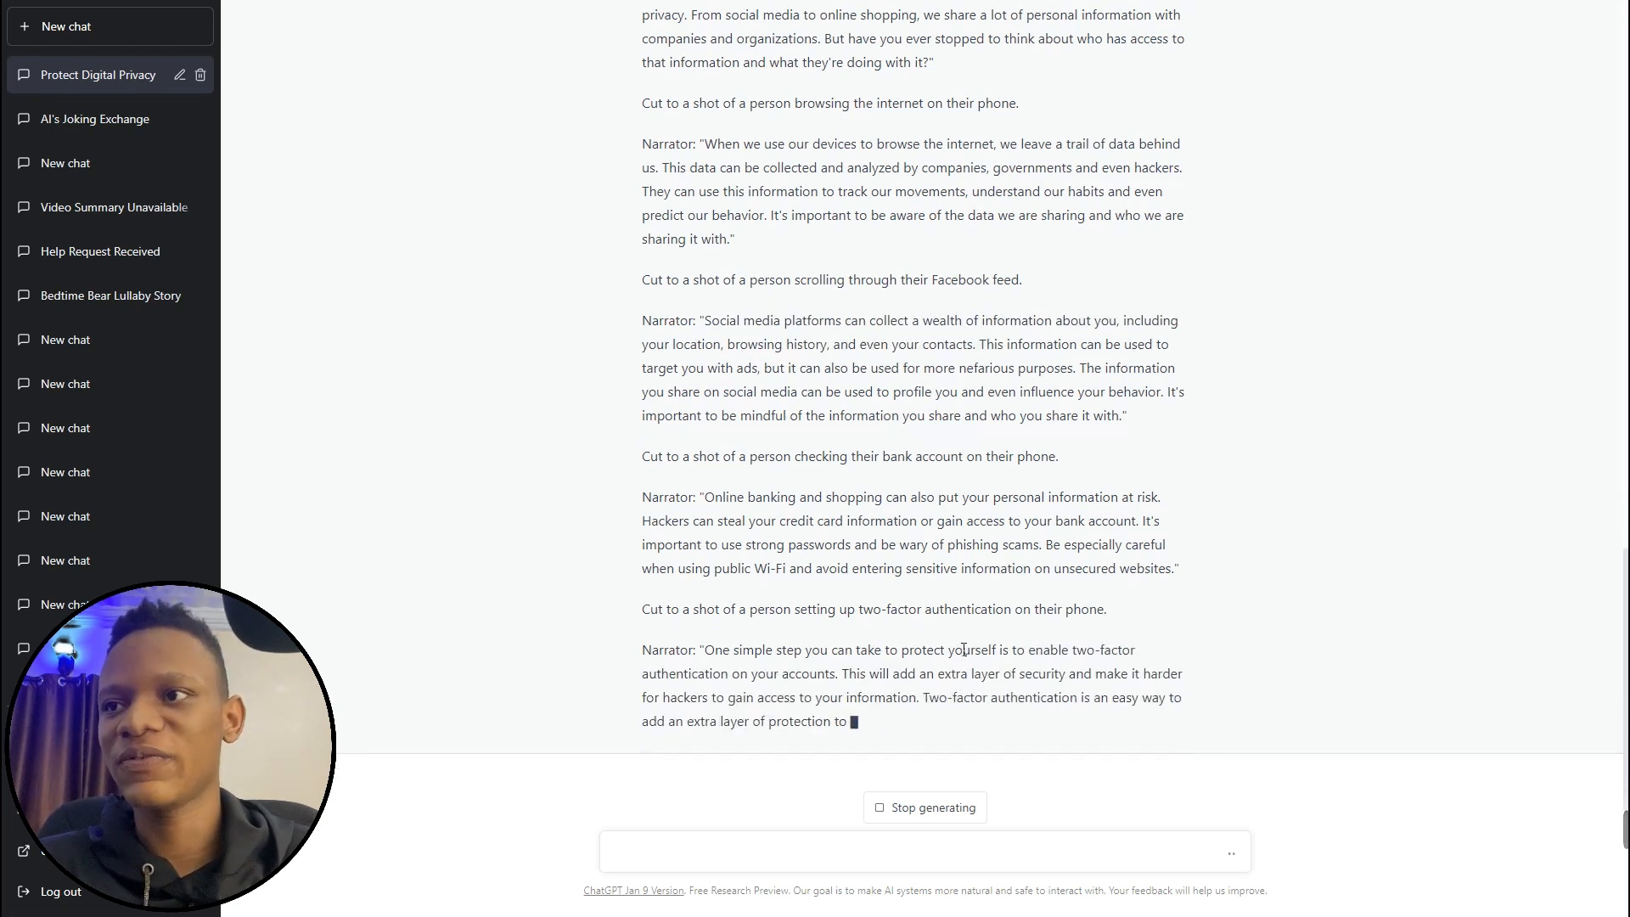
- Review the longer script's shots and narration from its opening through the privacy policy section
scroll(971, 645, up, 2)
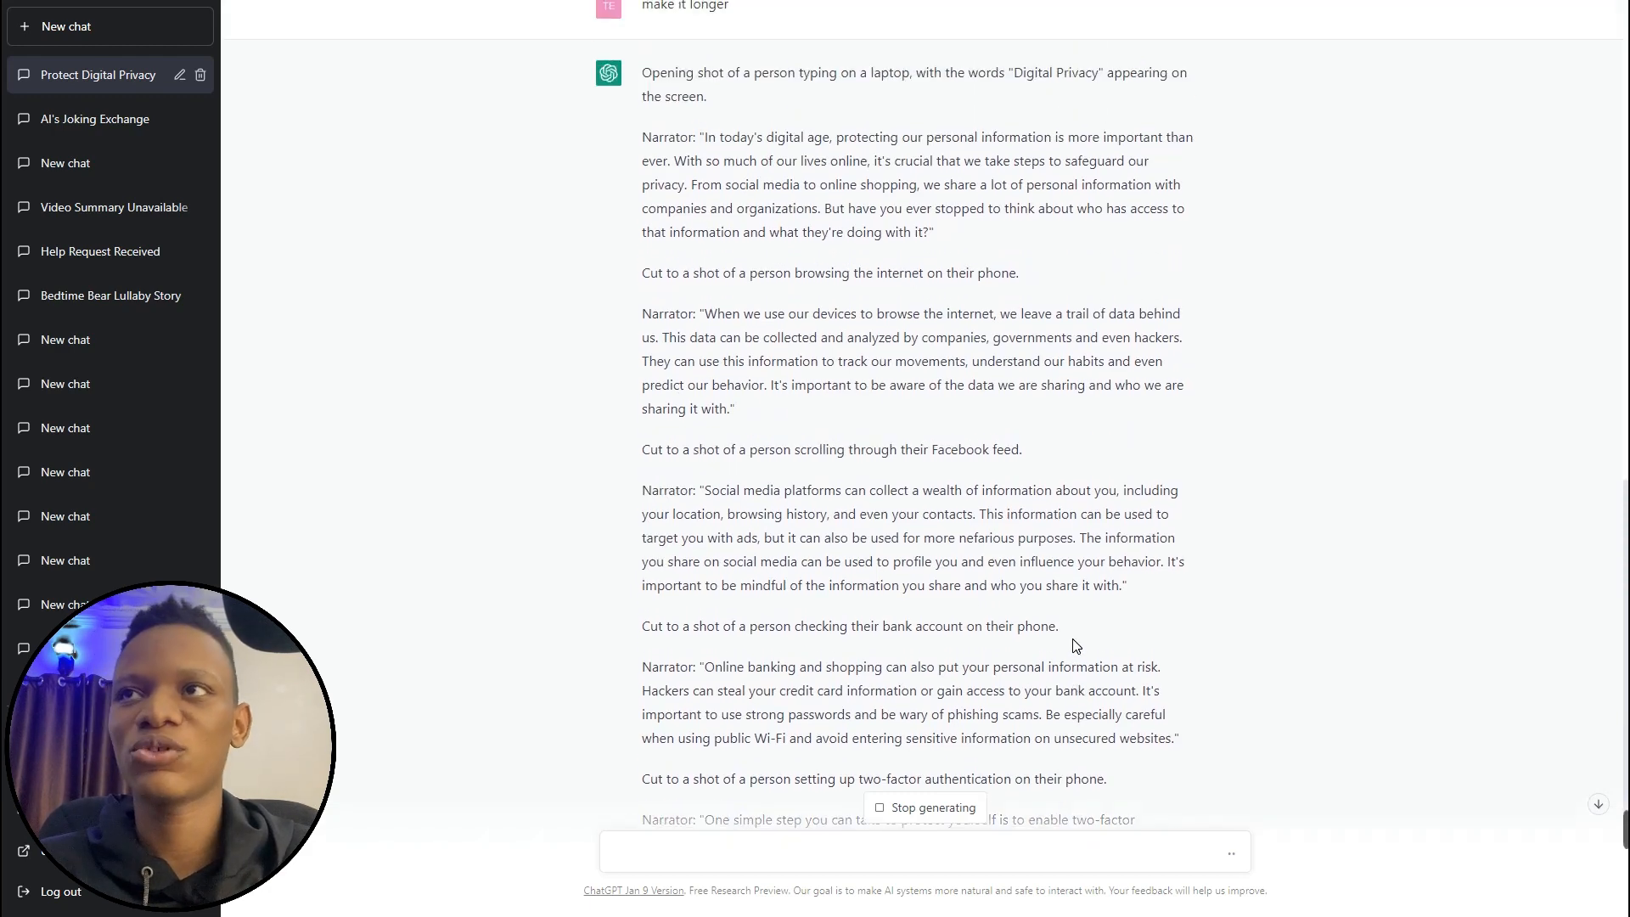
scroll(1076, 647, down, 3)
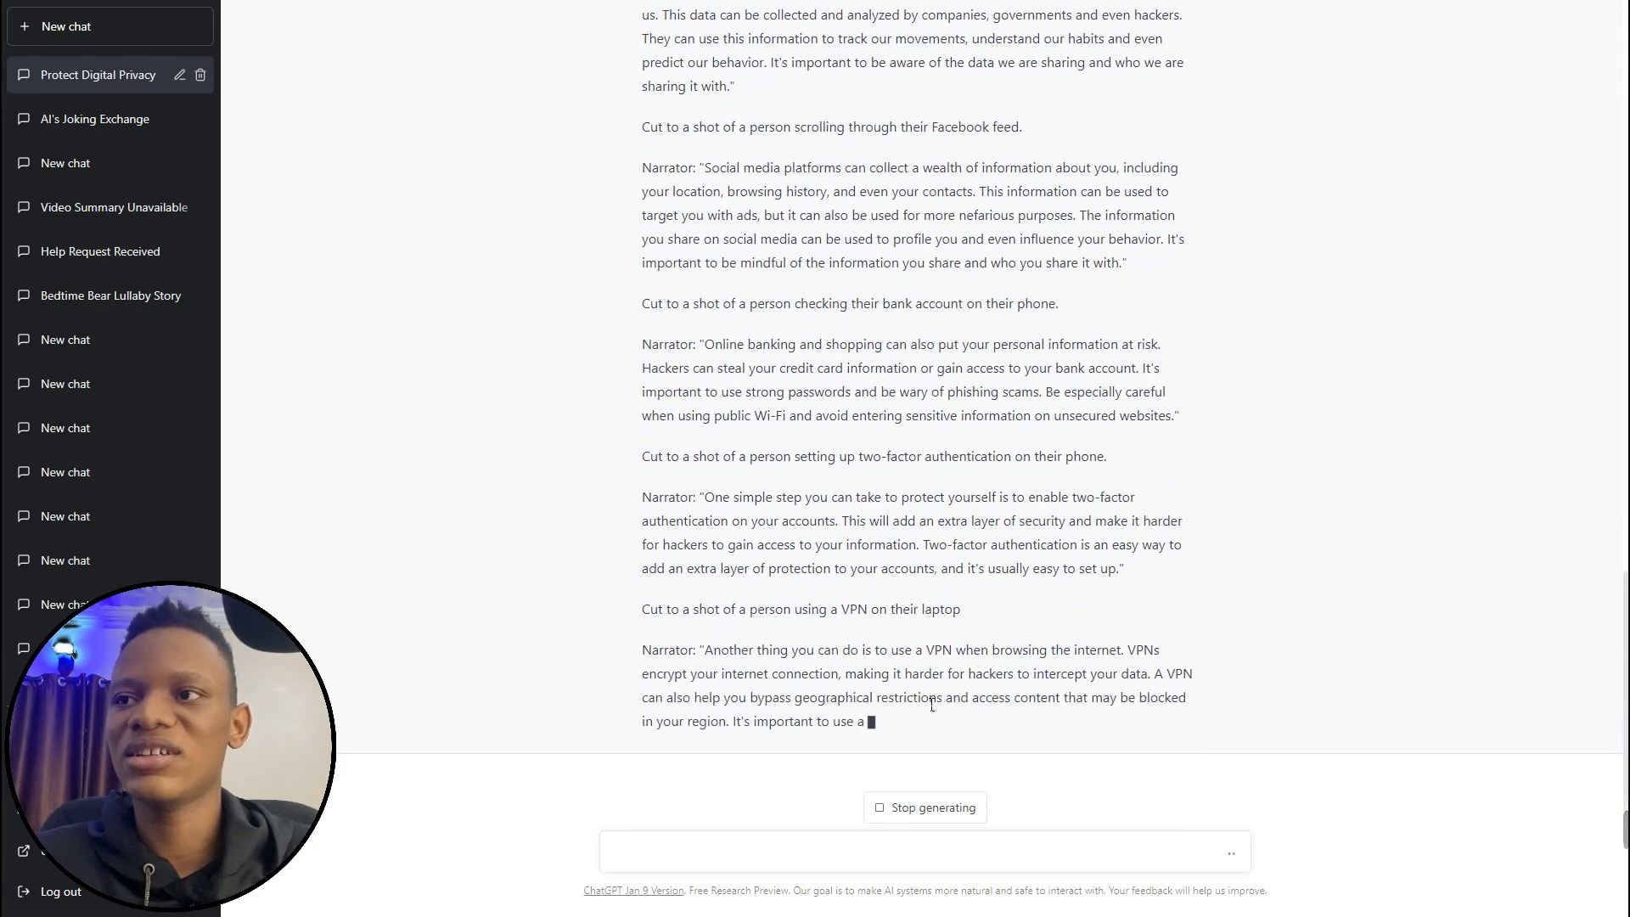
scroll(931, 704, up, 10)
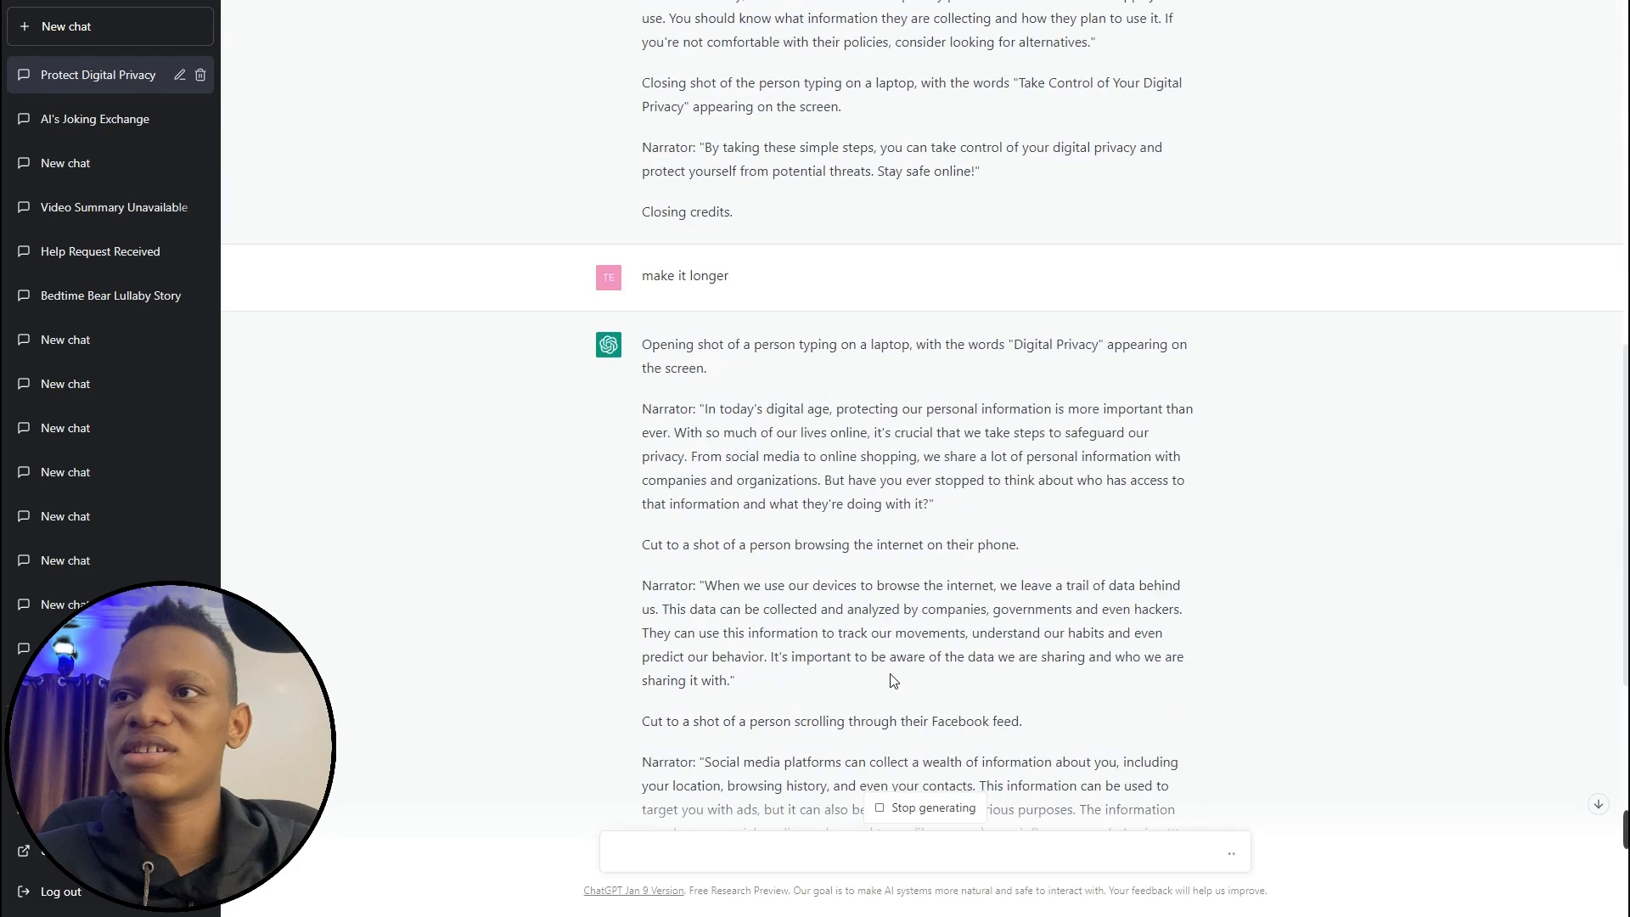
scroll(752, 524, up, 6)
scroll(742, 530, down, 9)
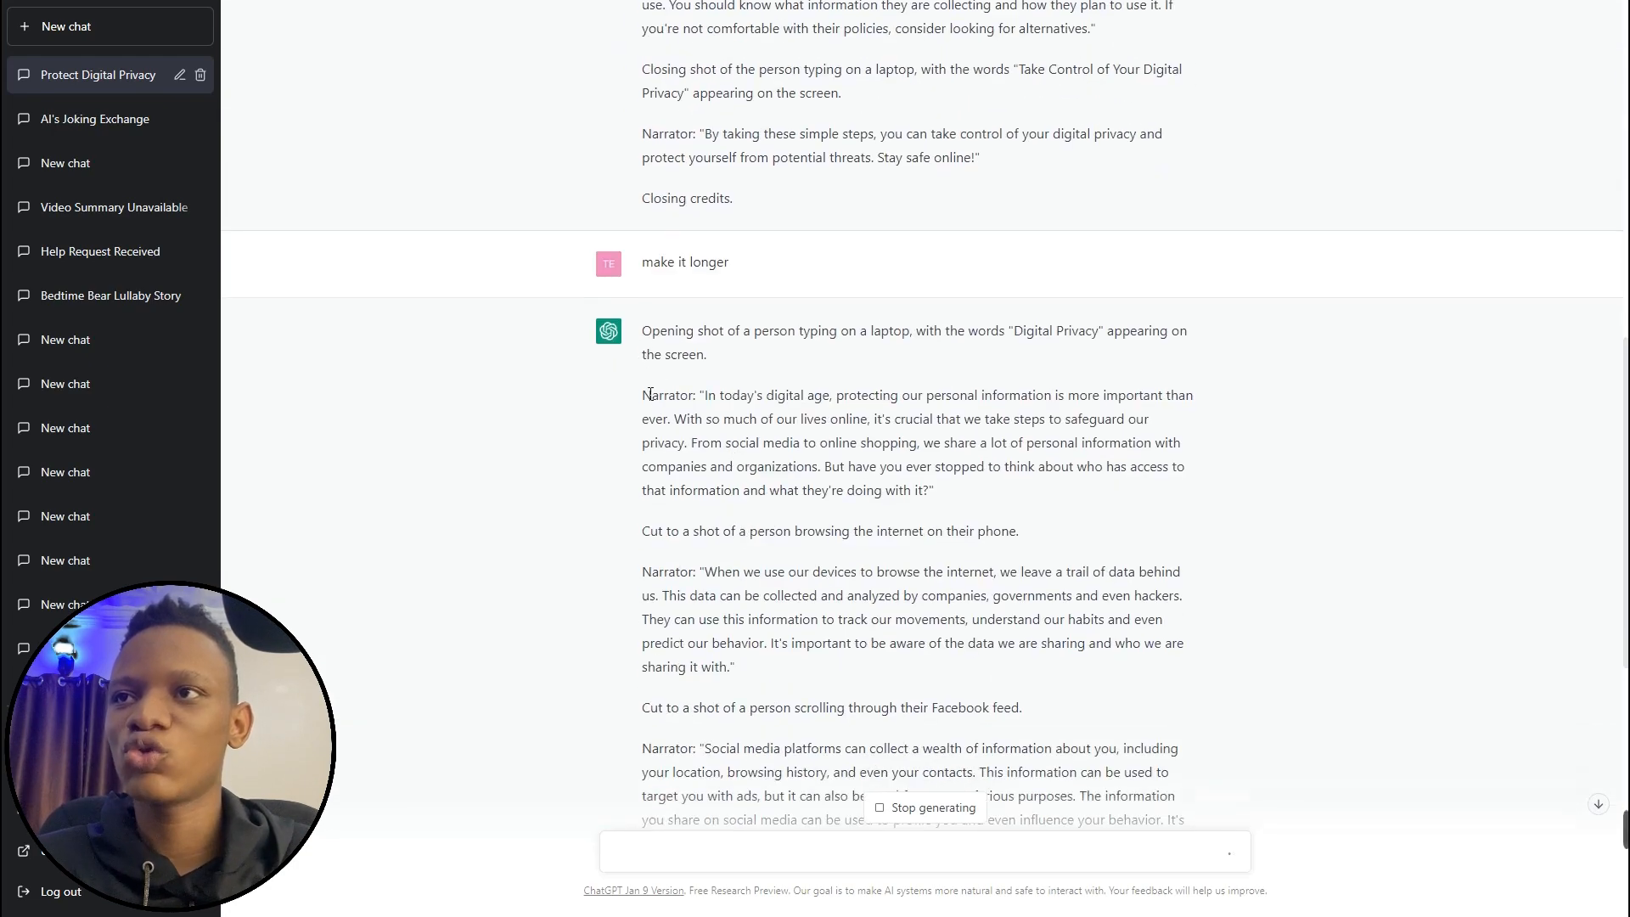
scroll(650, 393, down, 15)
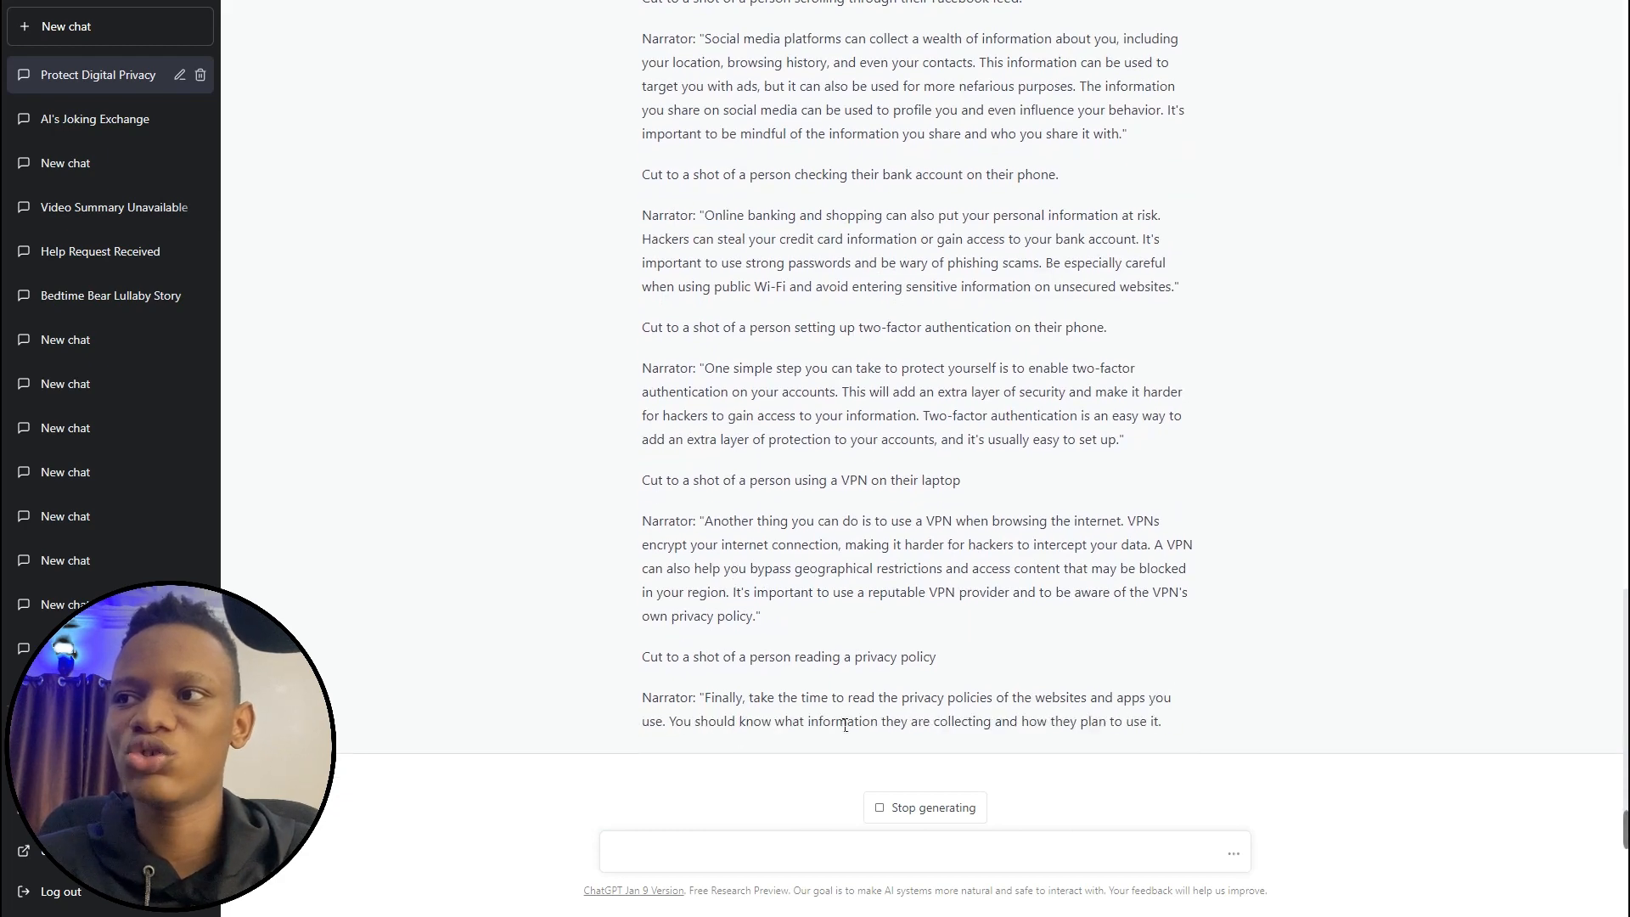
scroll(839, 728, up, 20)
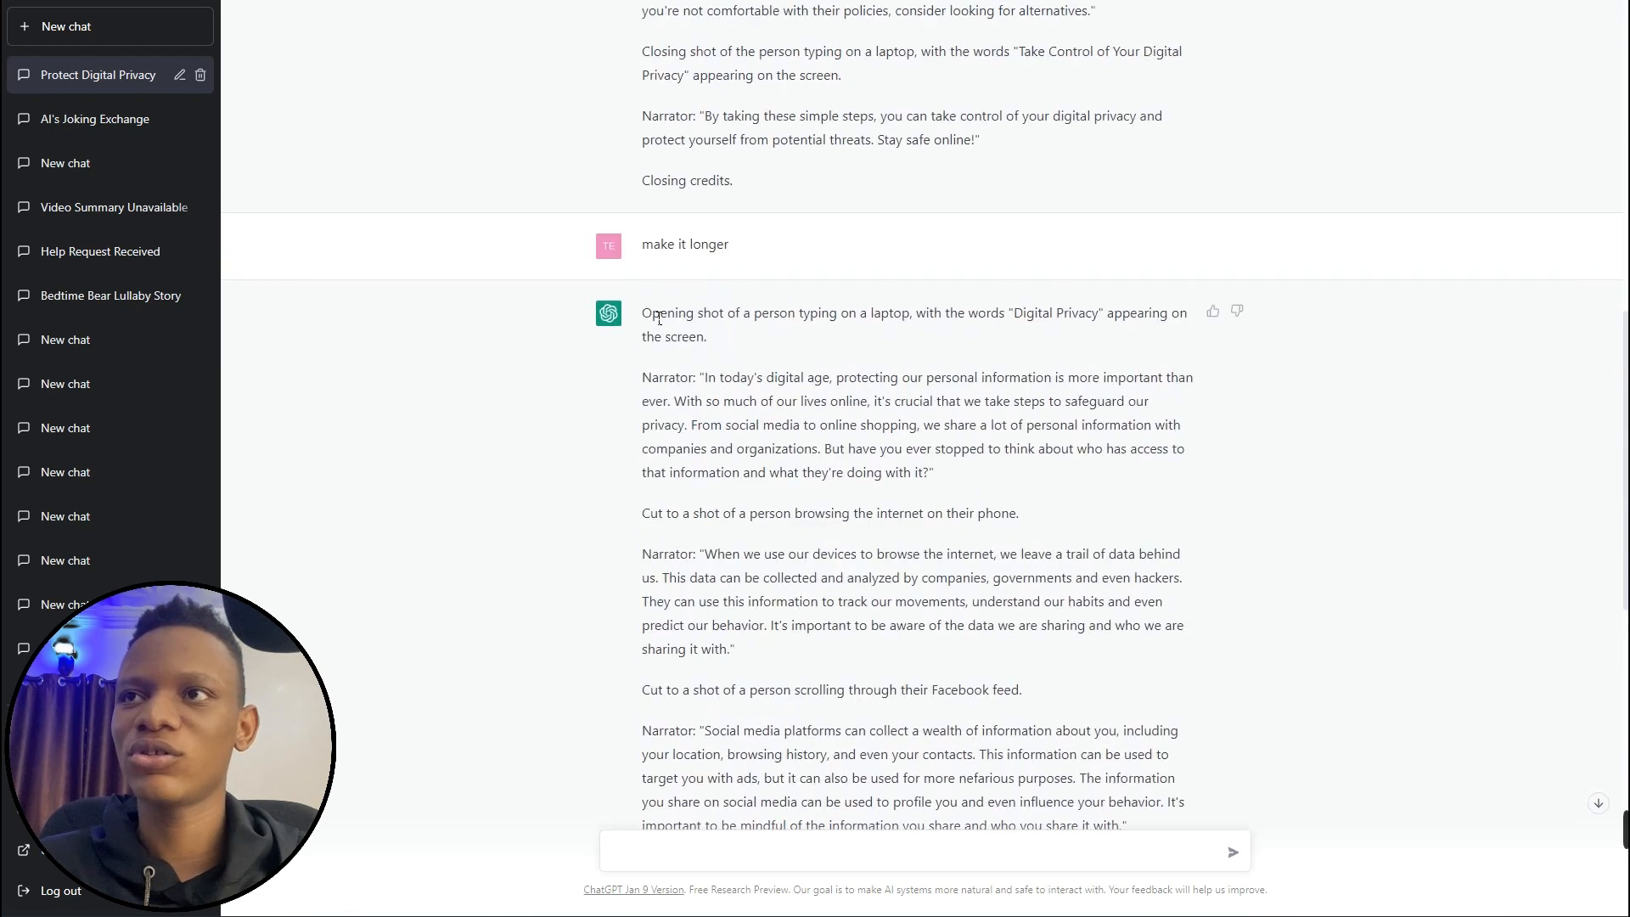
- Select the entire longer digital privacy script, from its opening shot to the closing credits, and copy it
click(644, 303)
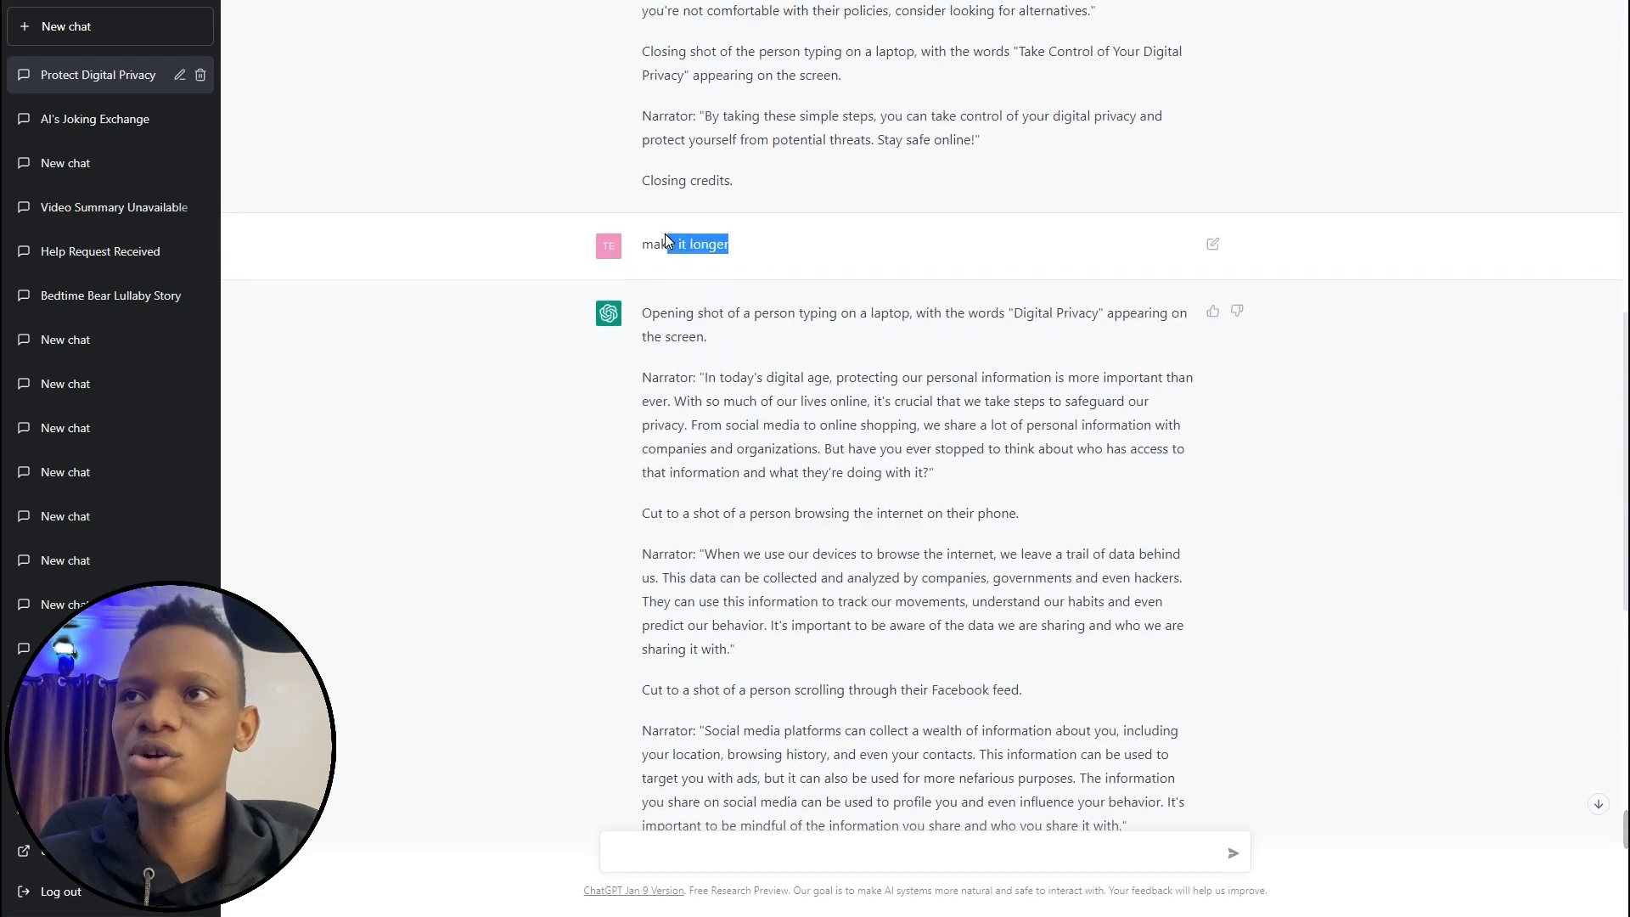
drag(651, 321, 785, 728)
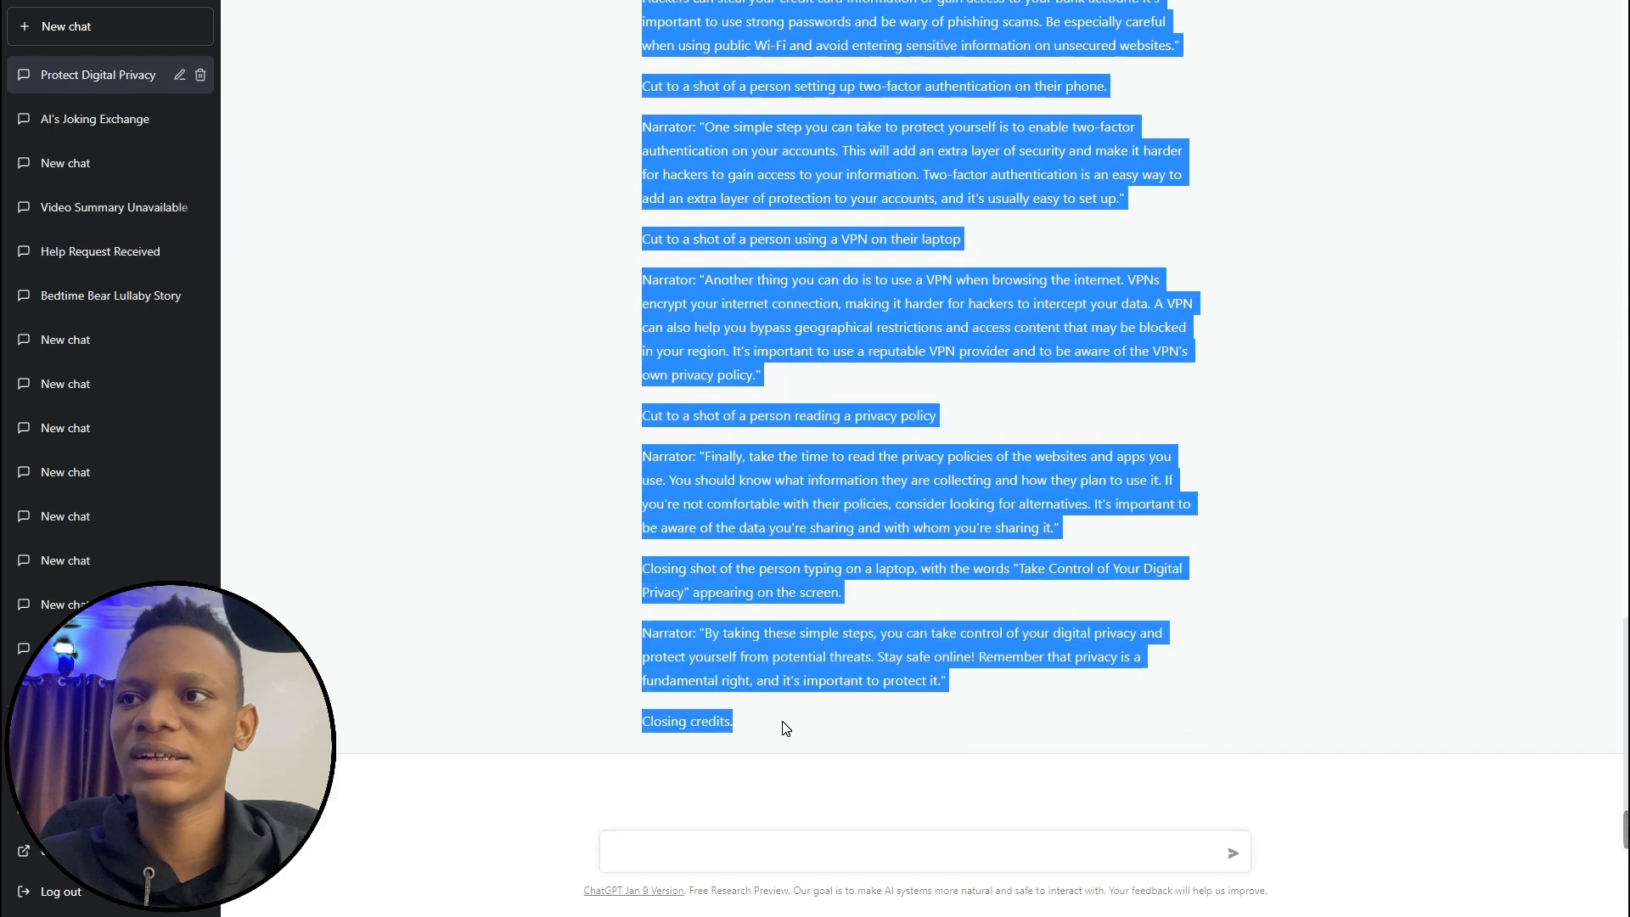
right_click(735, 665)
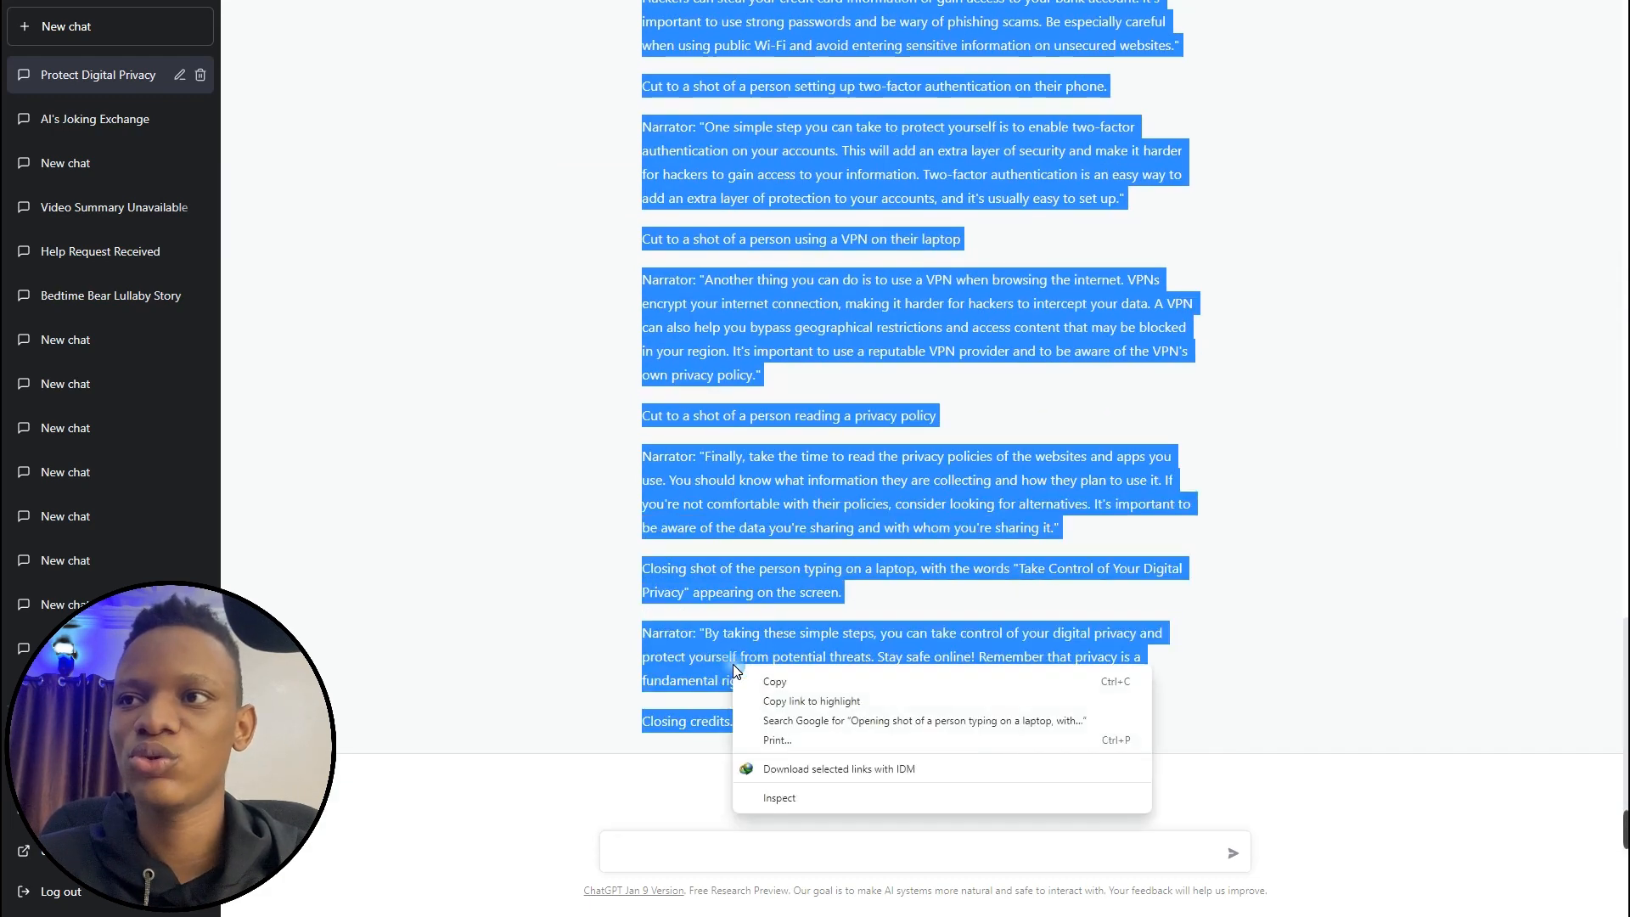
click(747, 679)
click(726, 656)
- Switch to Notepad, paste the copied script into the empty document and minimize the window
scroll(727, 656, up, 6)
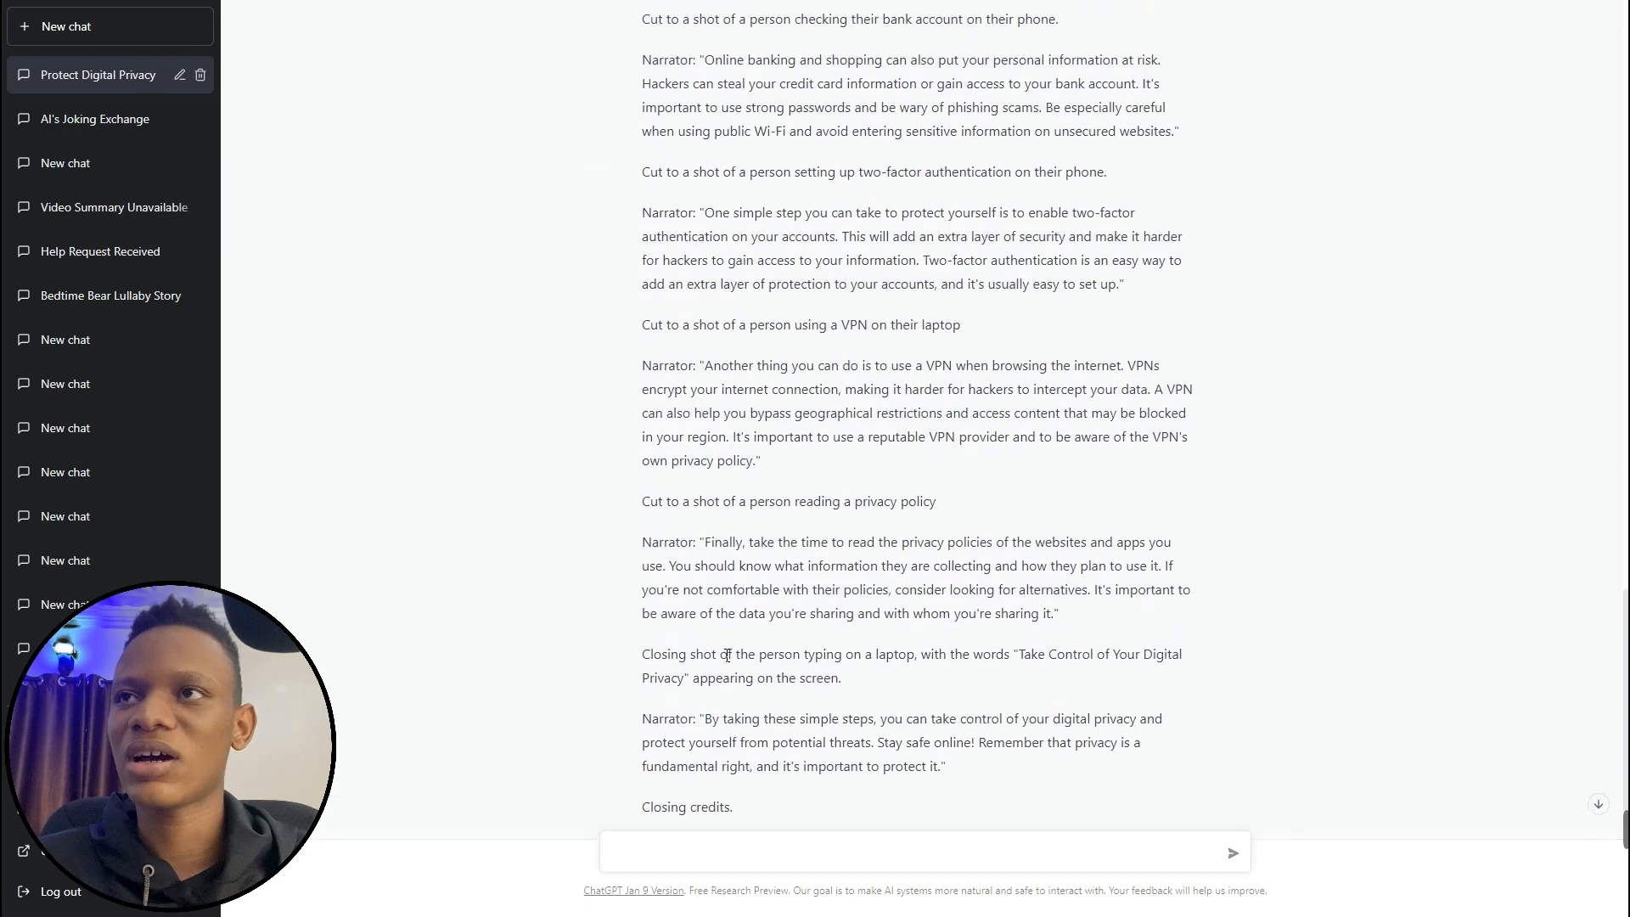
scroll(721, 651, up, 5)
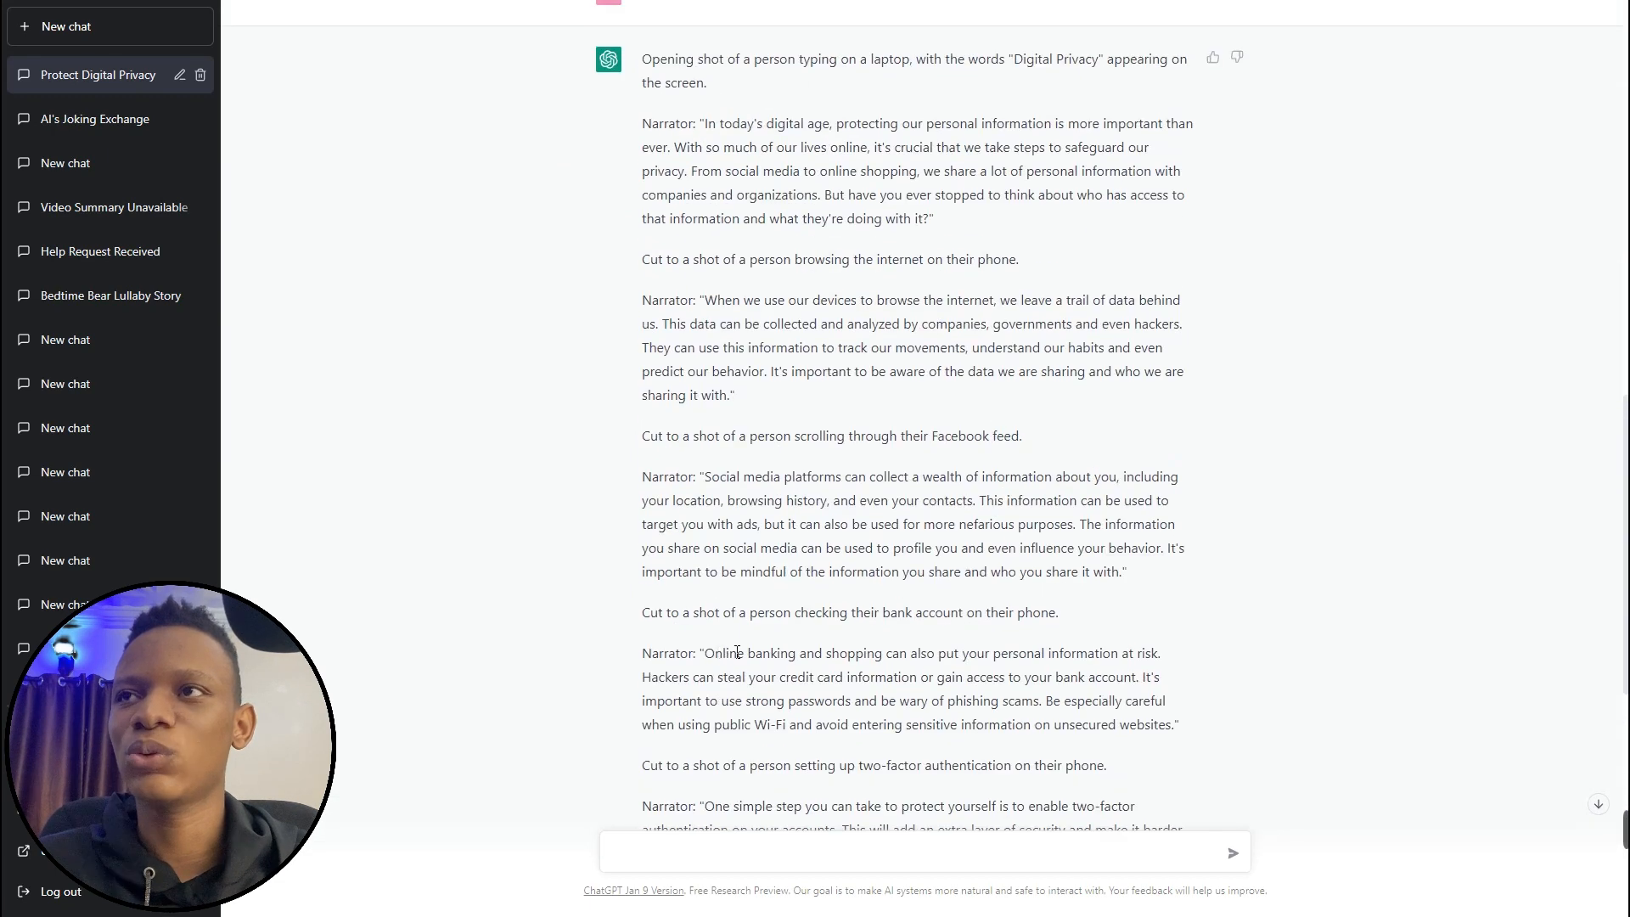
scroll(742, 645, down, 1)
scroll(747, 643, down, 2)
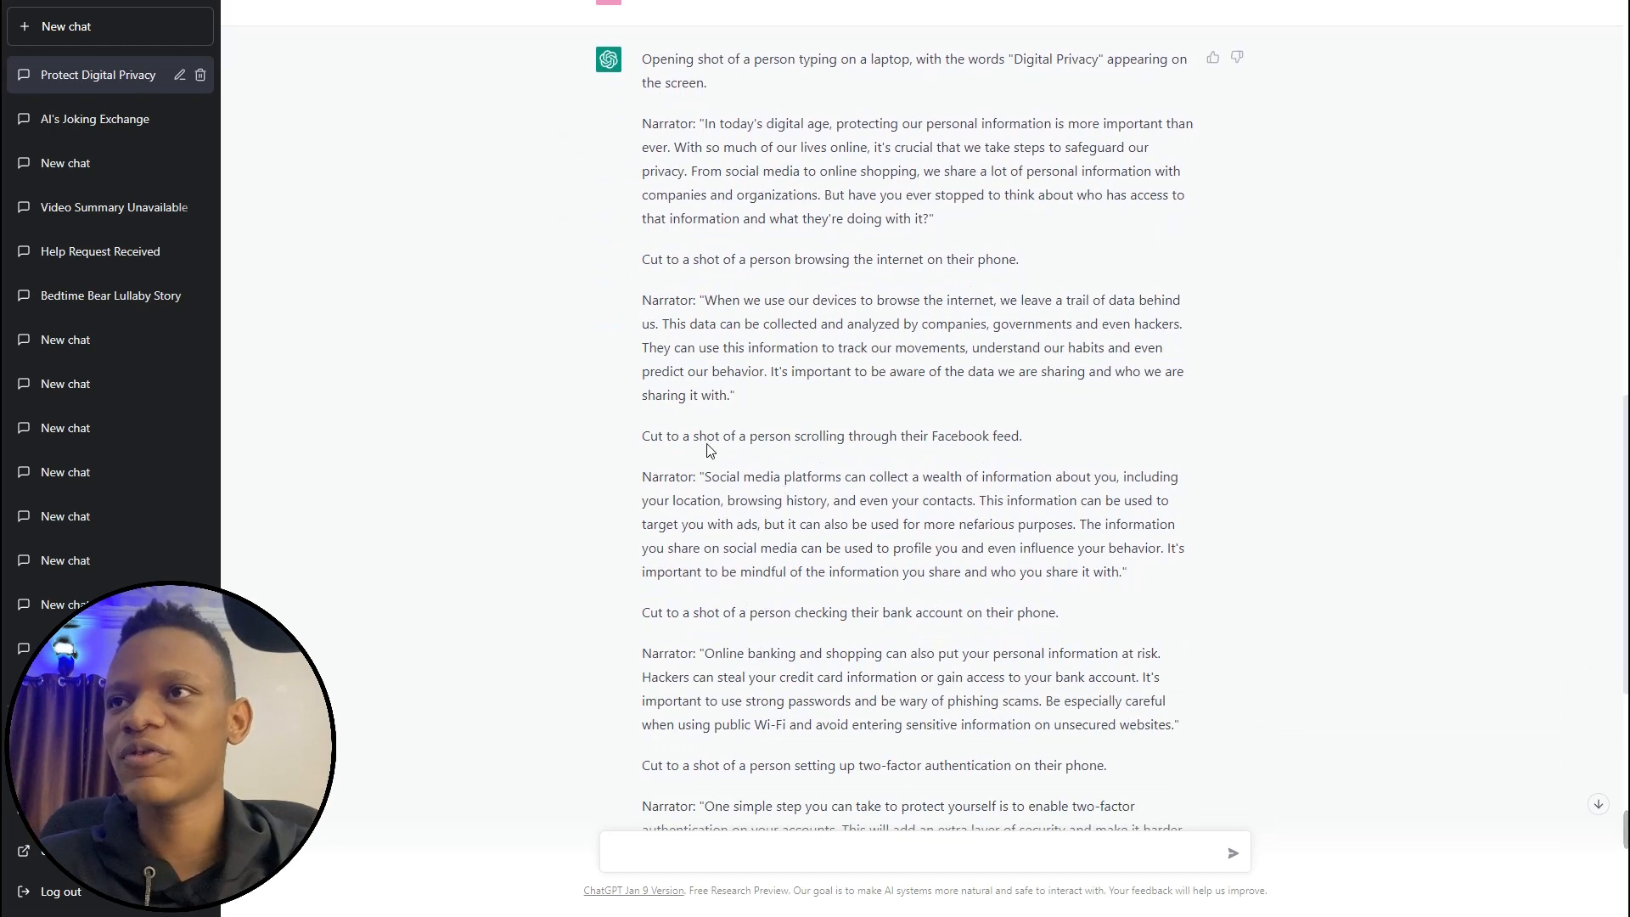
scroll(710, 454, down, 7)
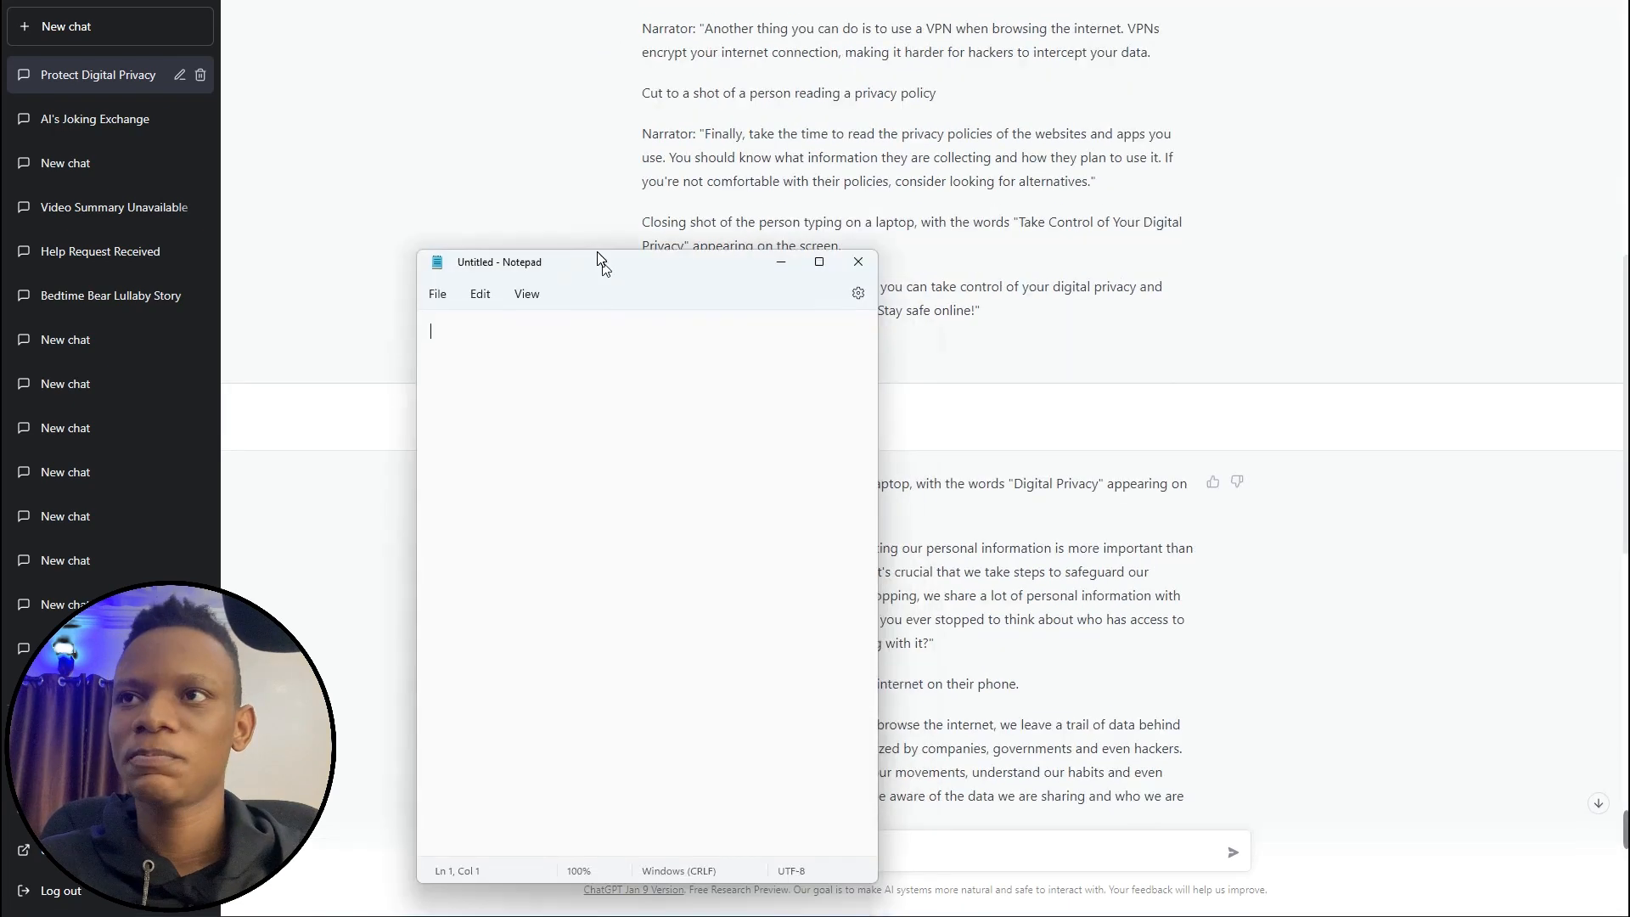
click(609, 294)
key(ctrl+v)
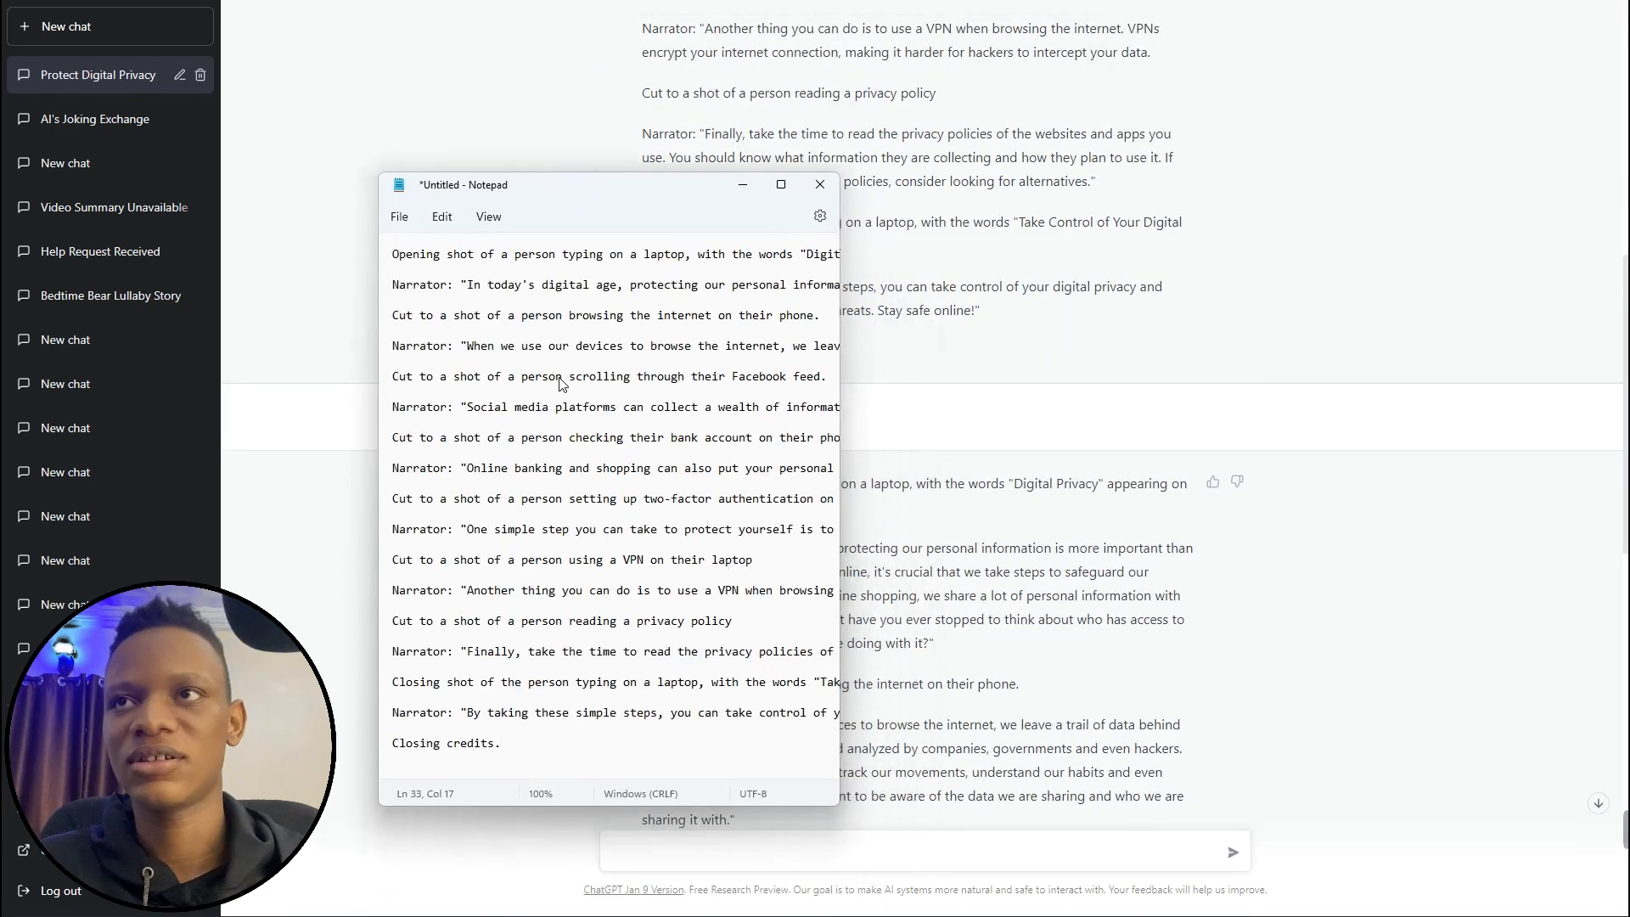
click(743, 184)
- Open the VEED.IO home page in a new browser tab and start creating a first video
scroll(925, 485, down, 5)
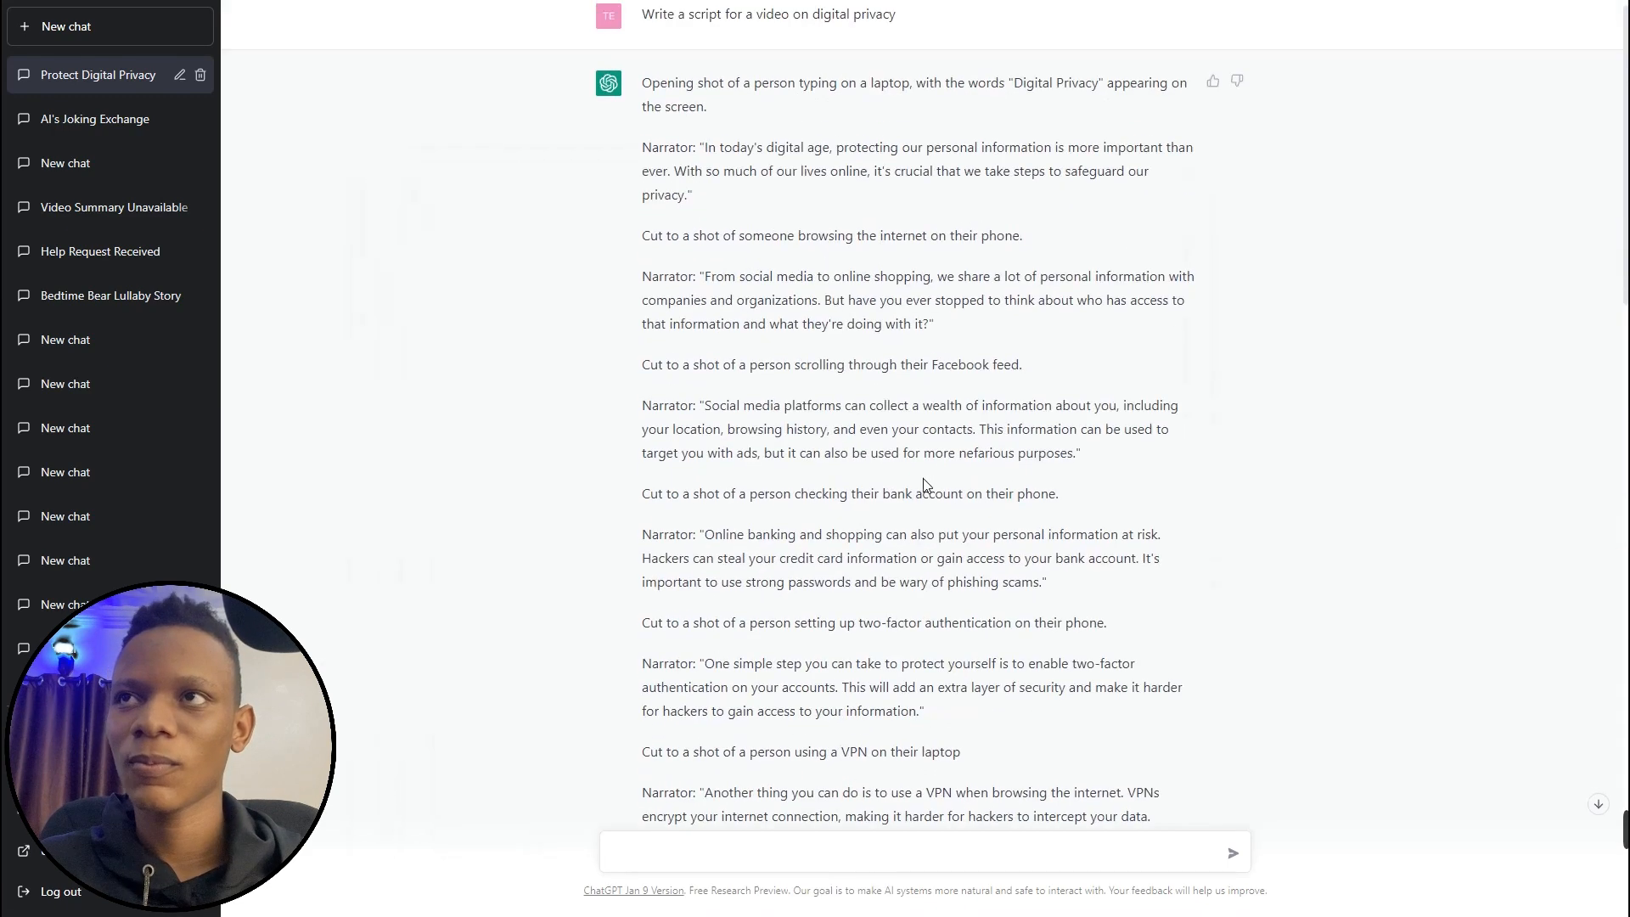
scroll(925, 486, up, 1)
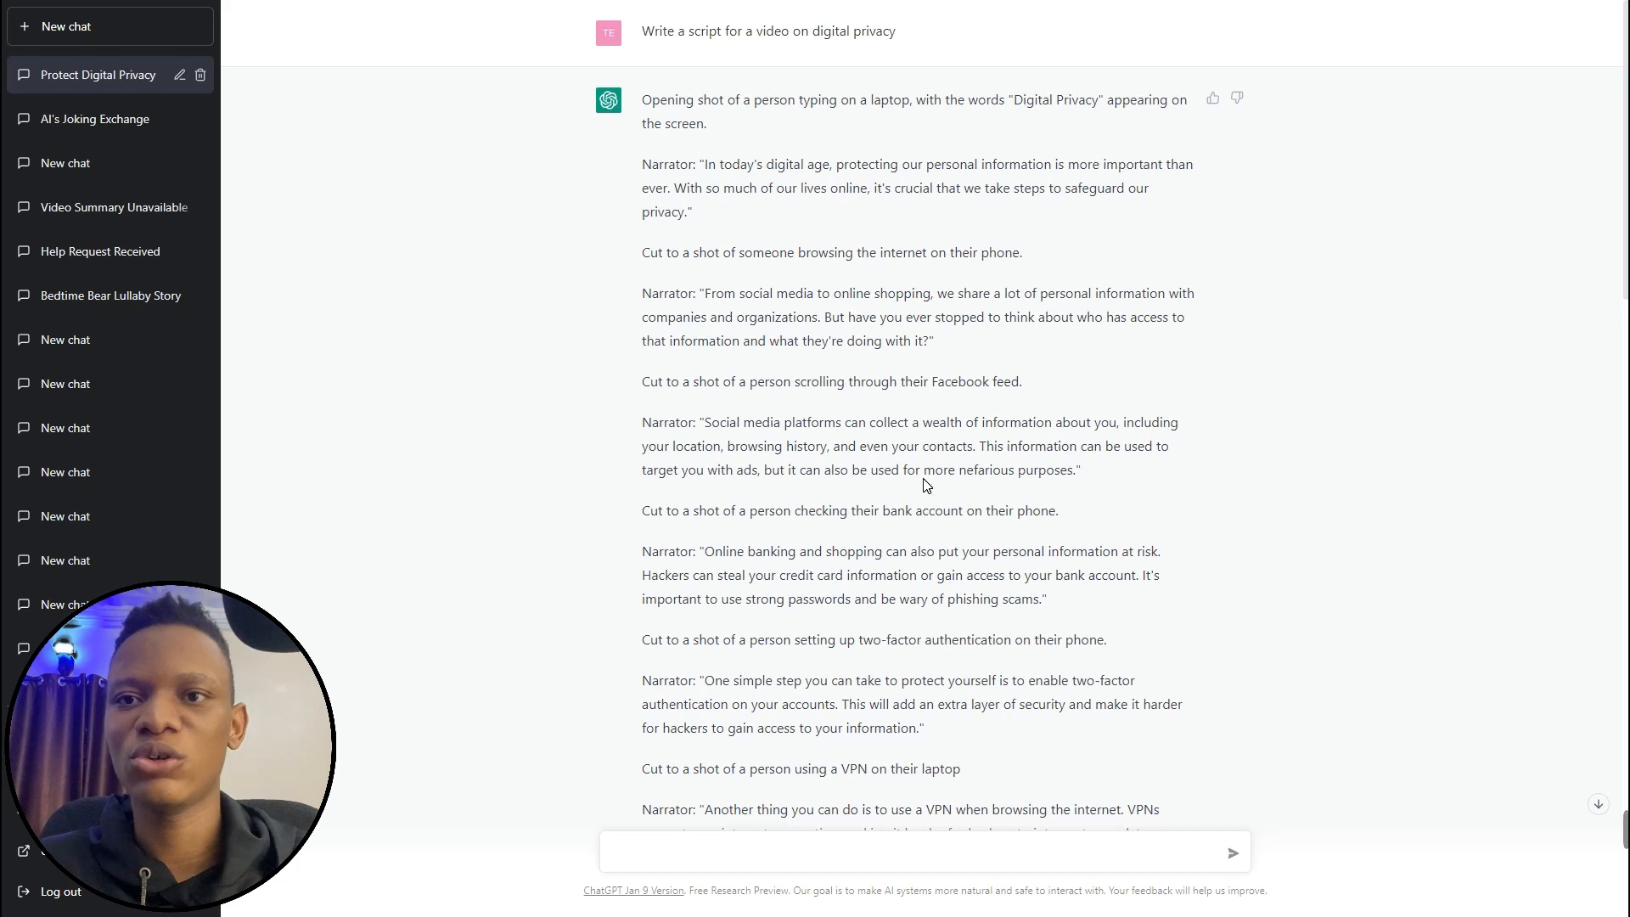
key(ctrl+t)
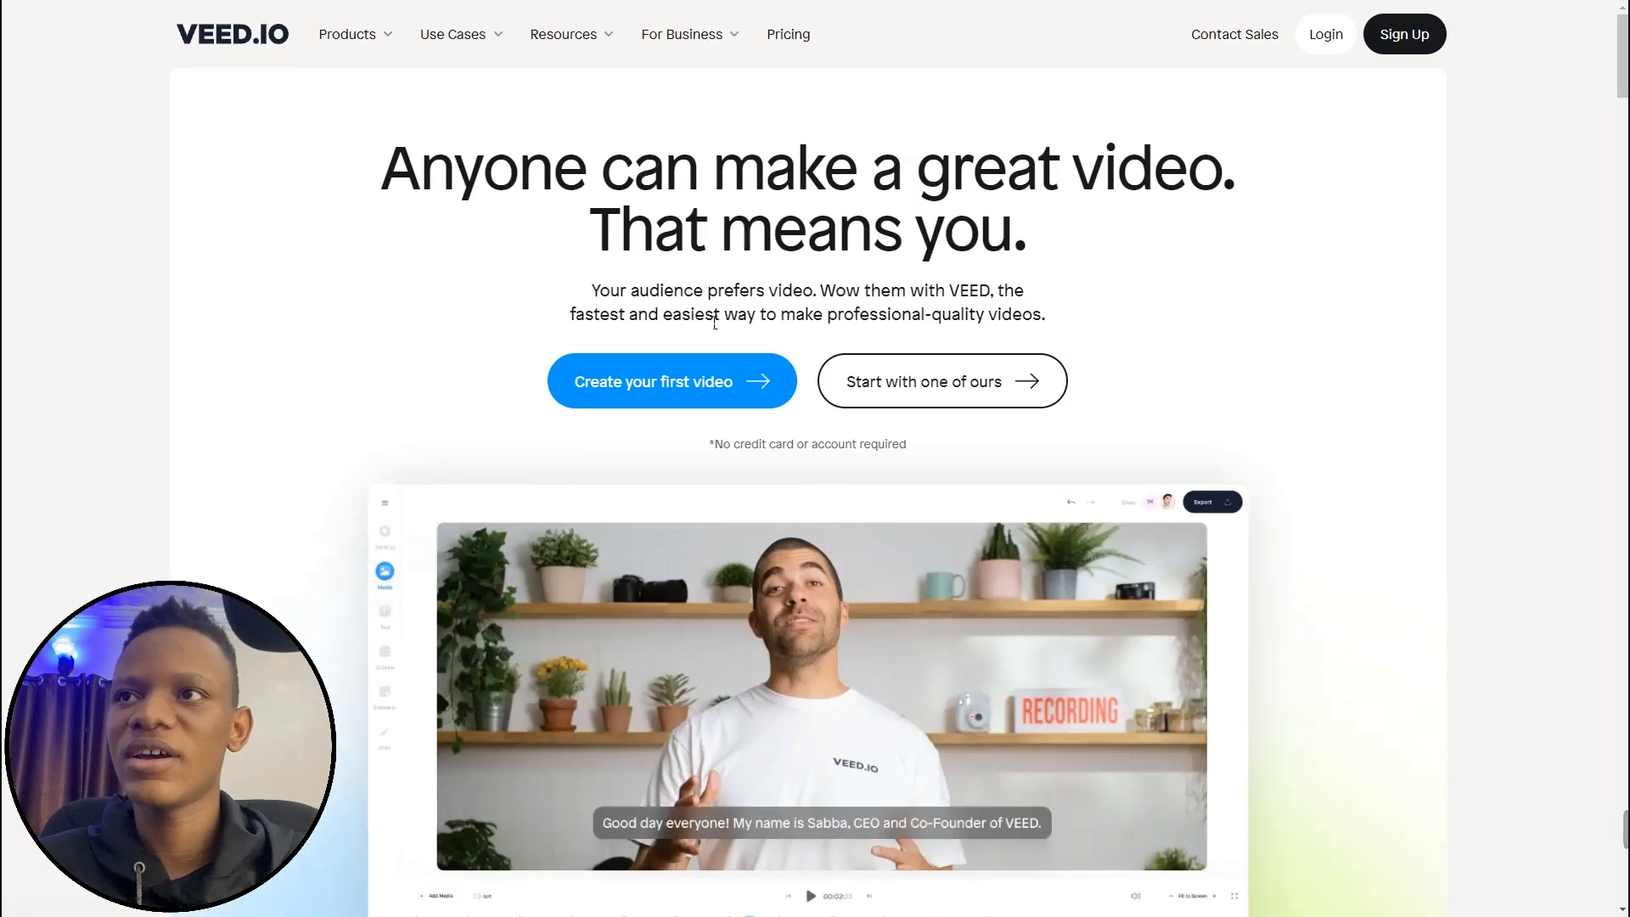
click(668, 391)
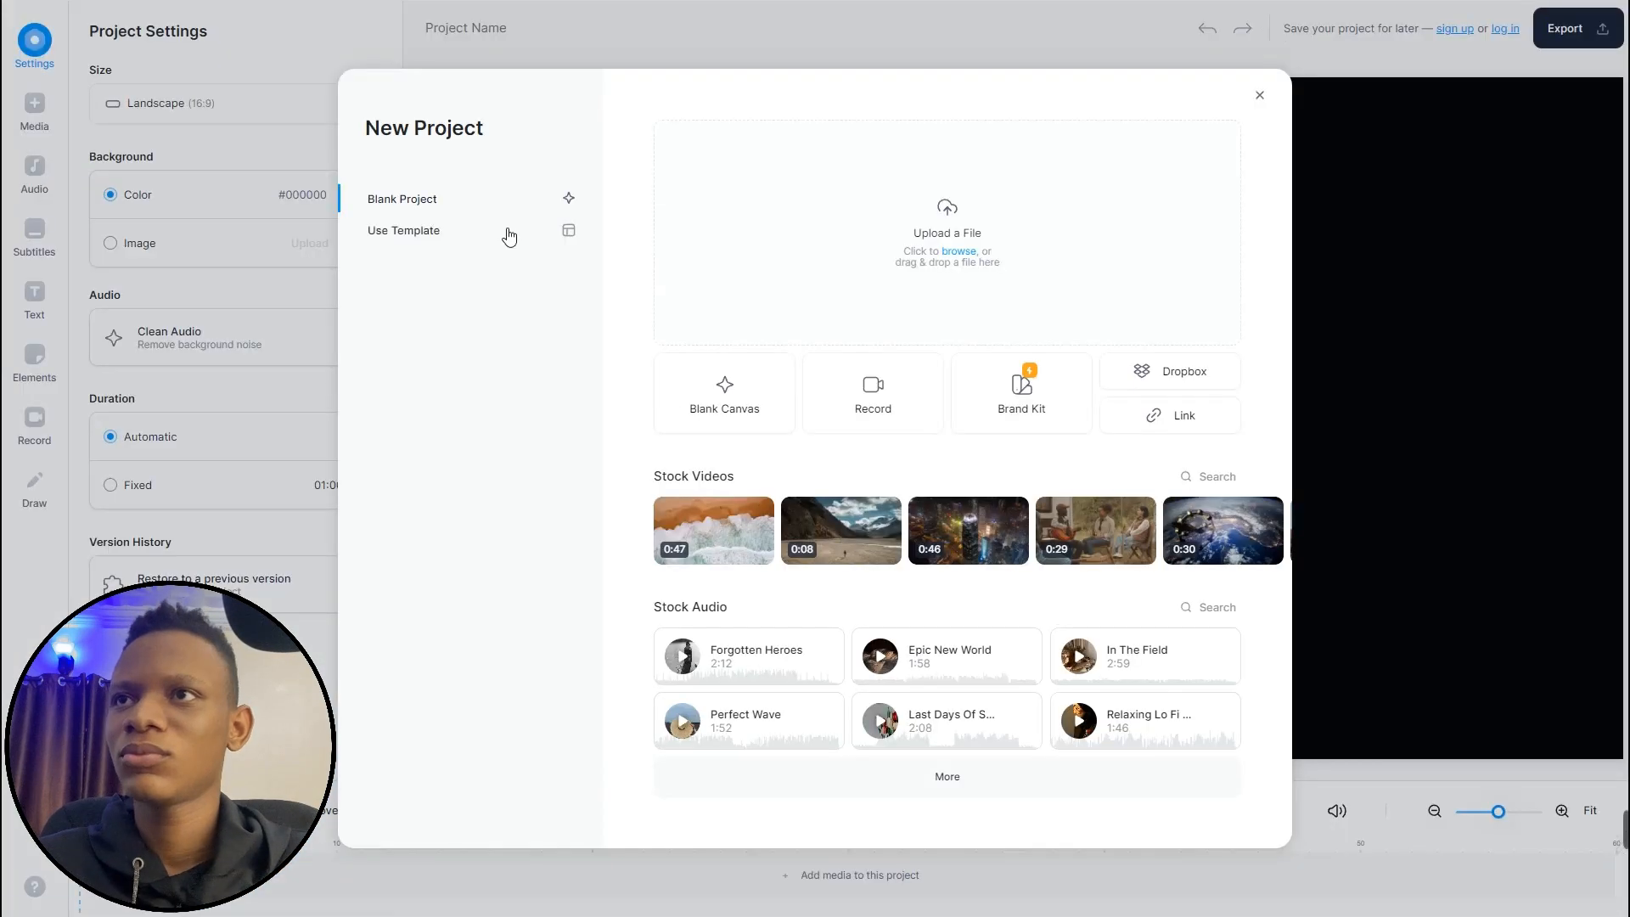
- Start the project from the Tech template with a laptop and the text "Hundreds of deals on products like this one!"
click(484, 231)
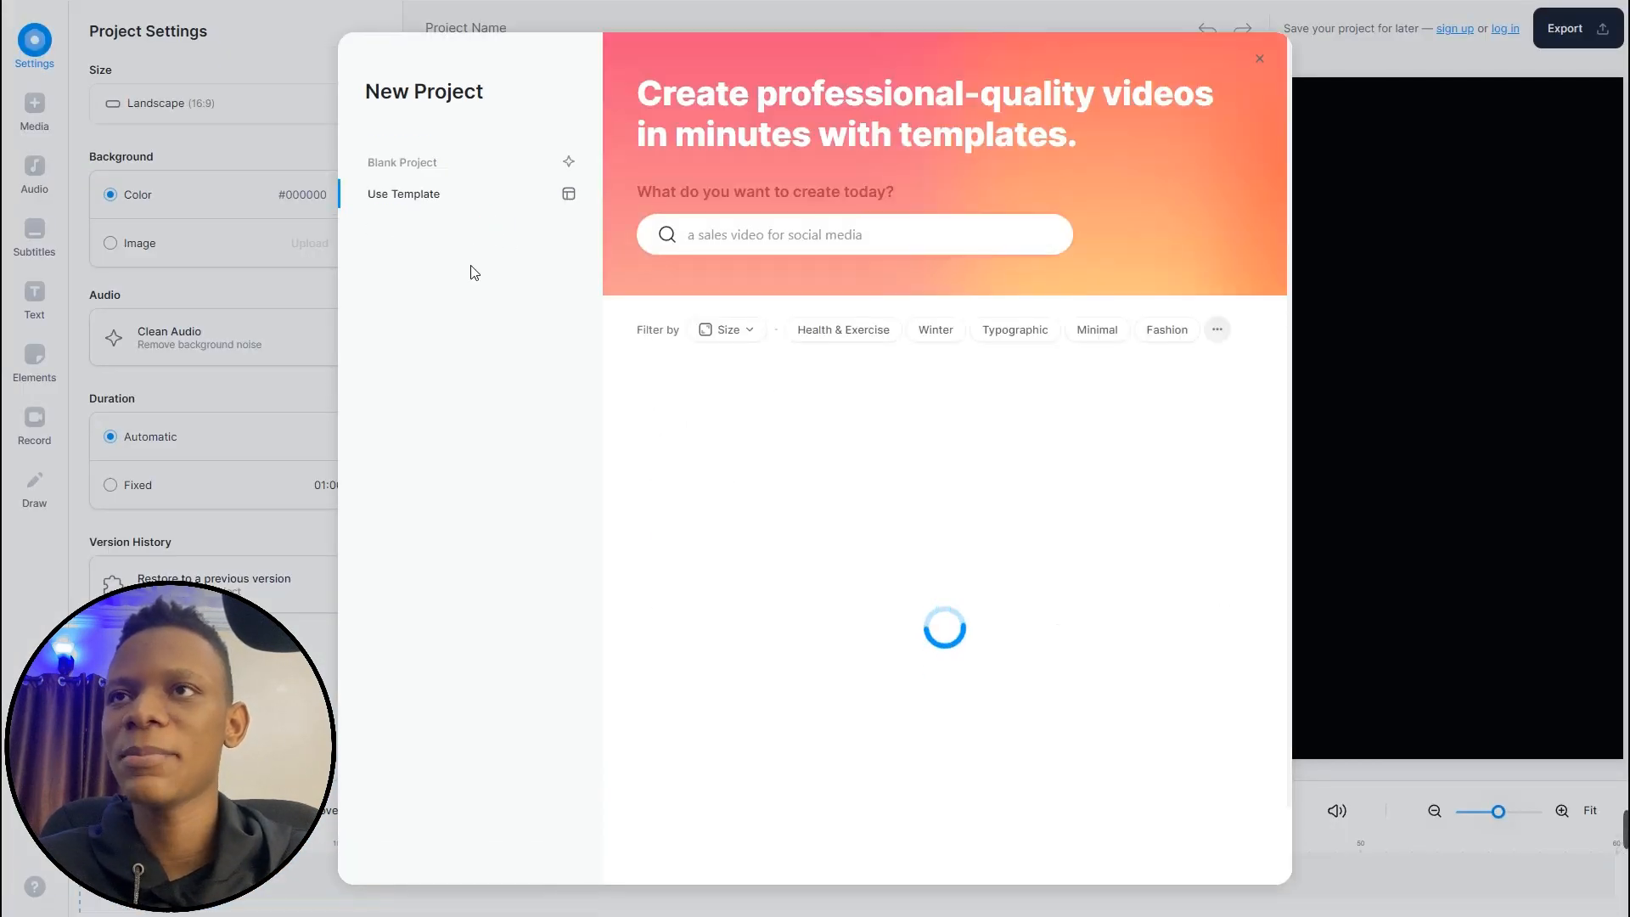
click(426, 174)
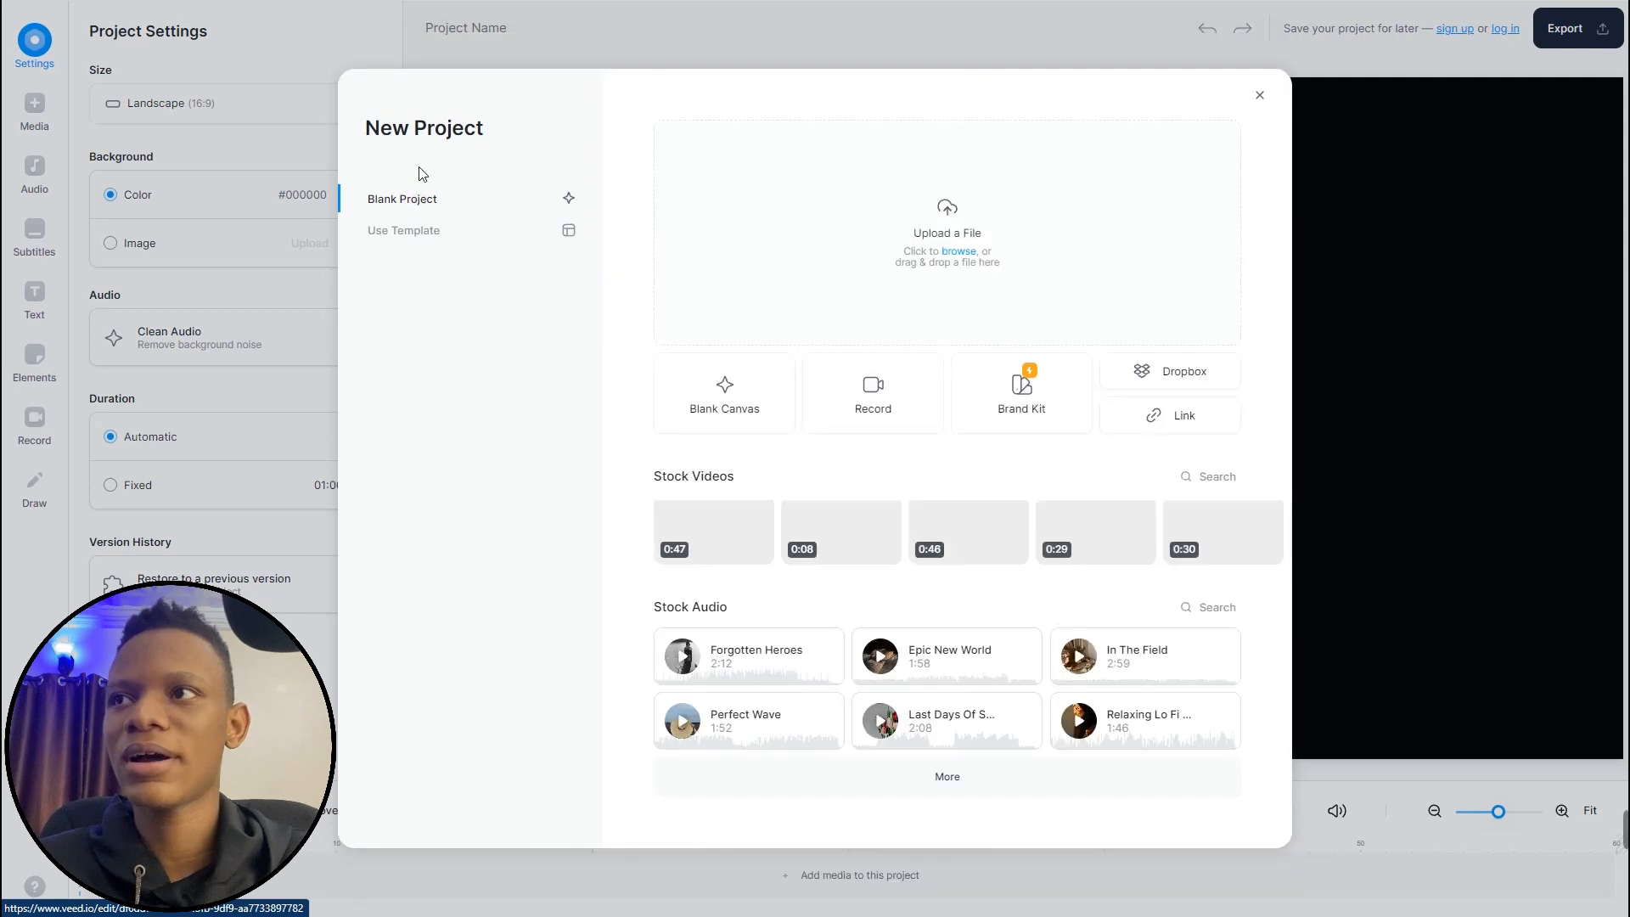
click(430, 230)
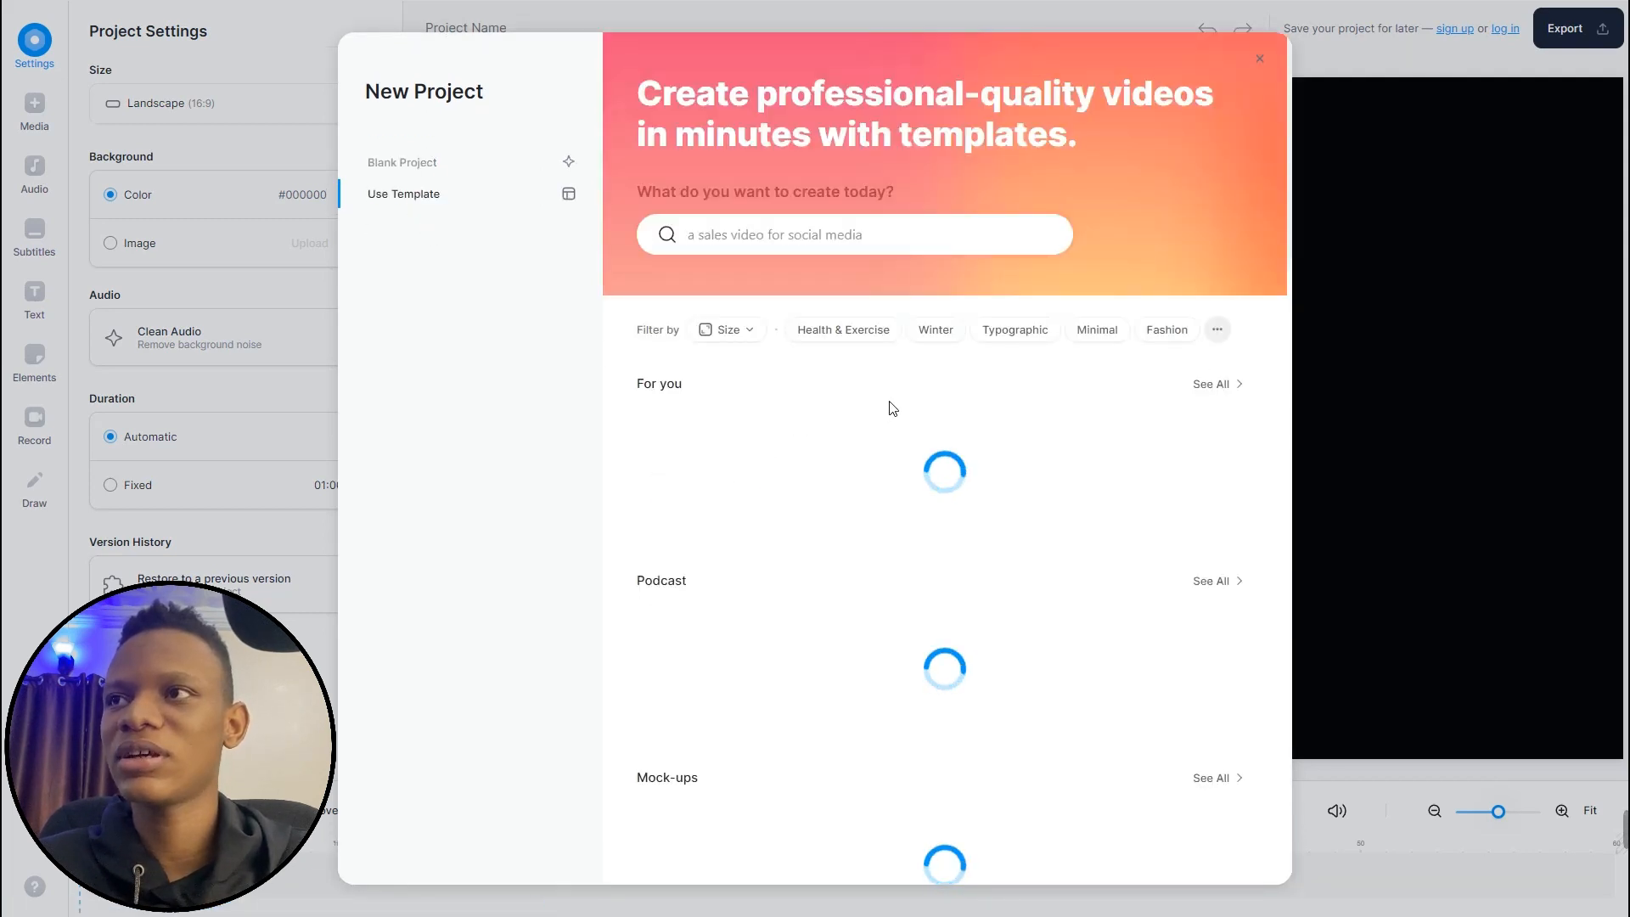
click(1217, 330)
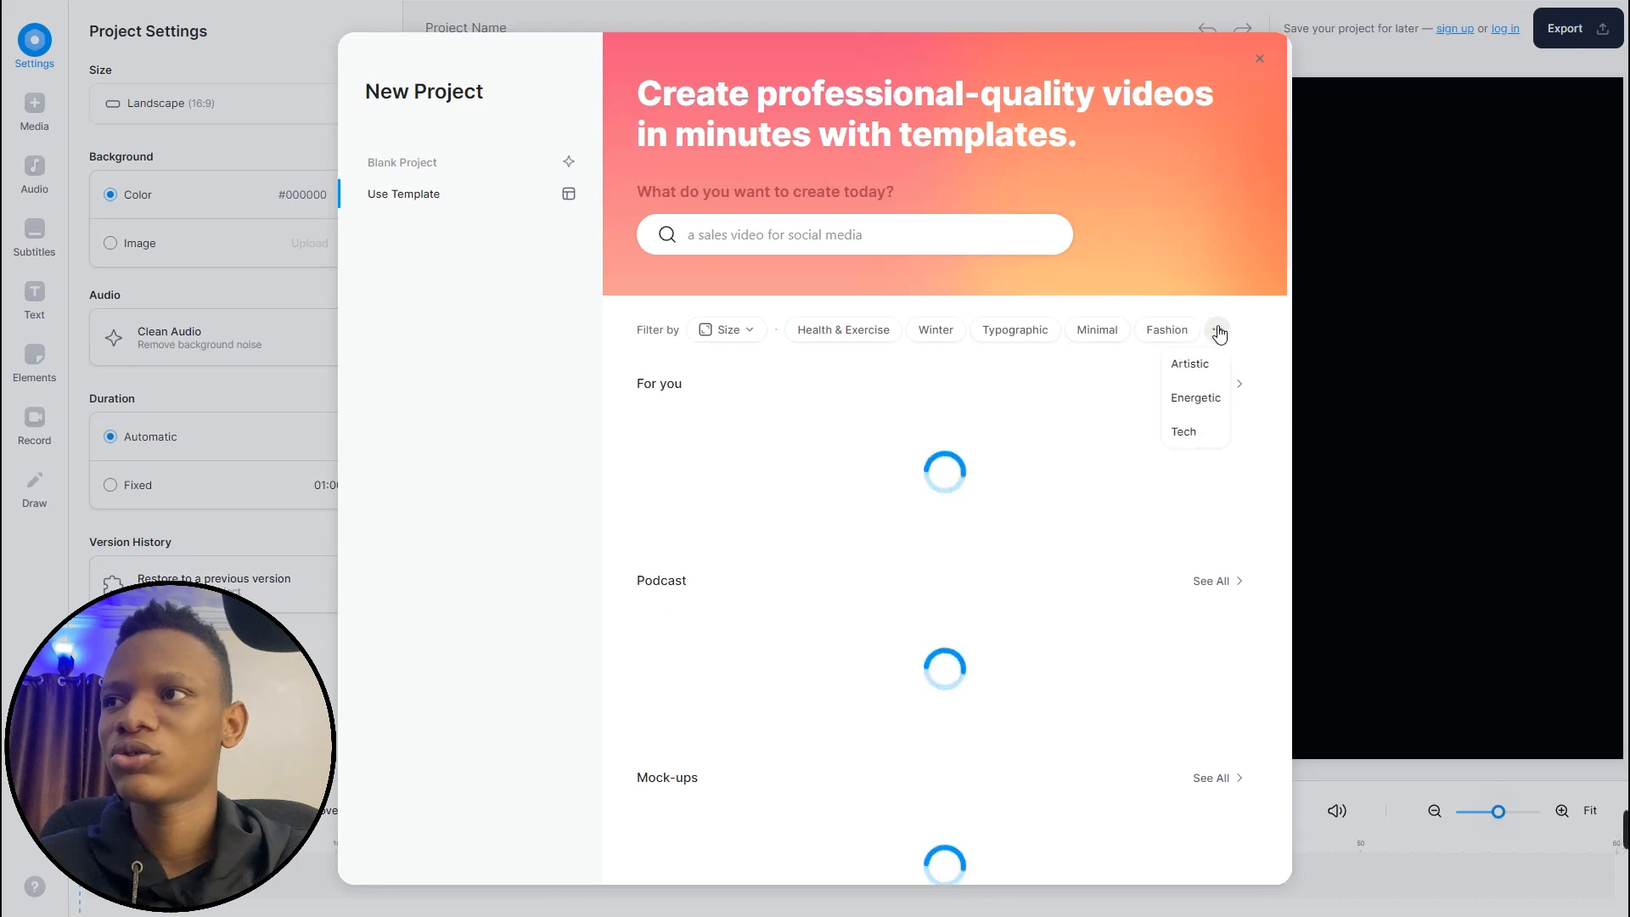
click(1193, 432)
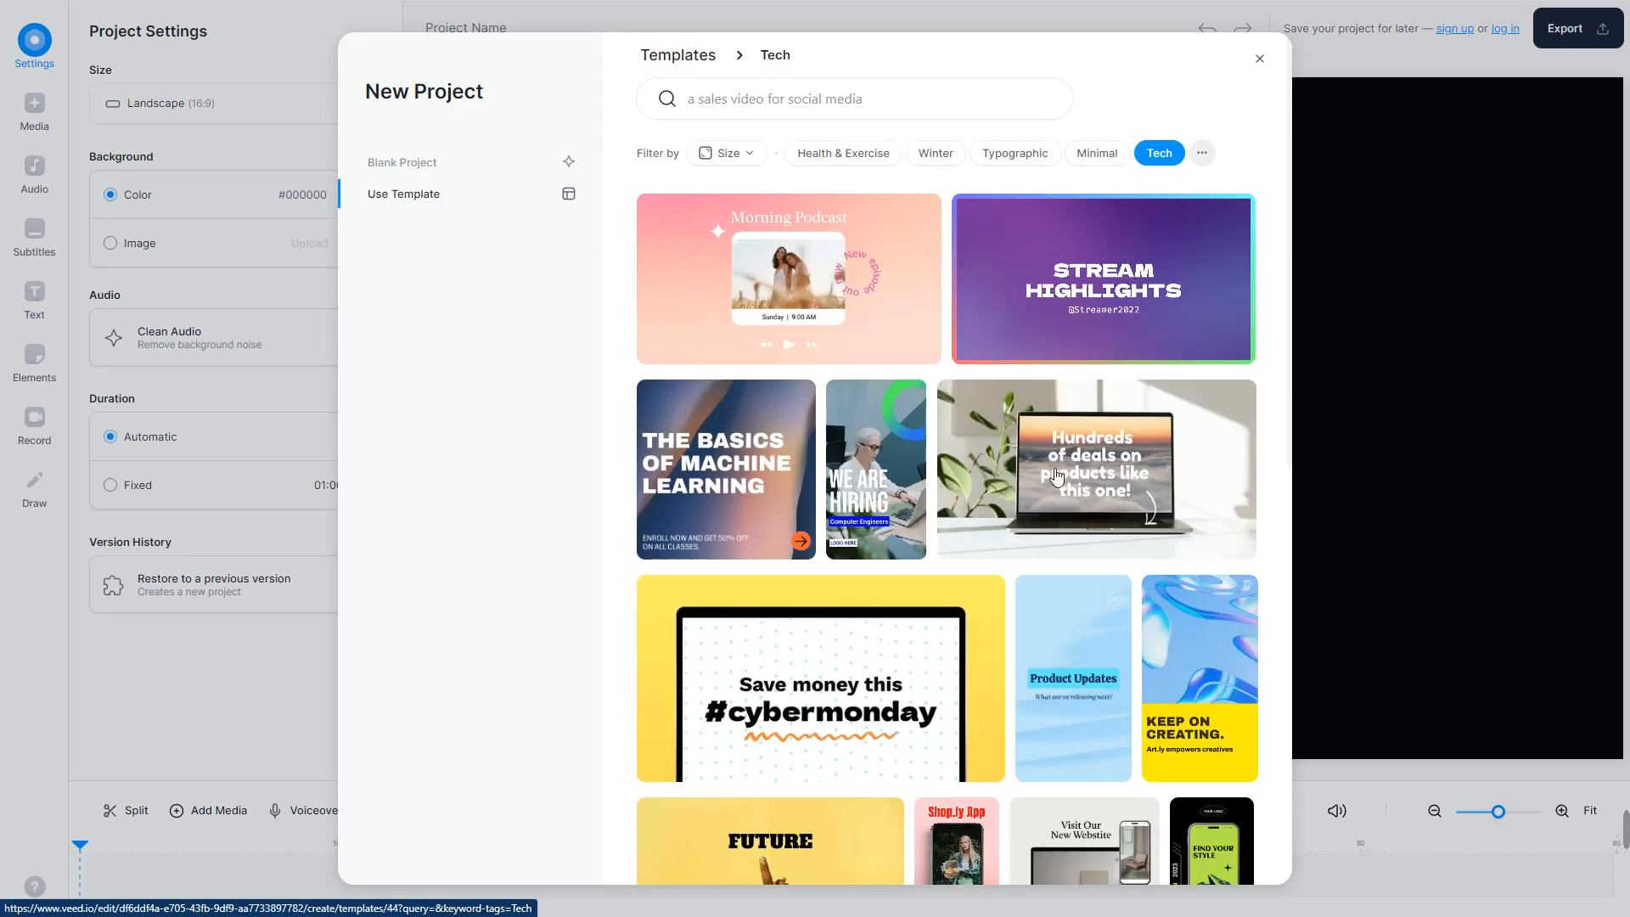
click(1062, 461)
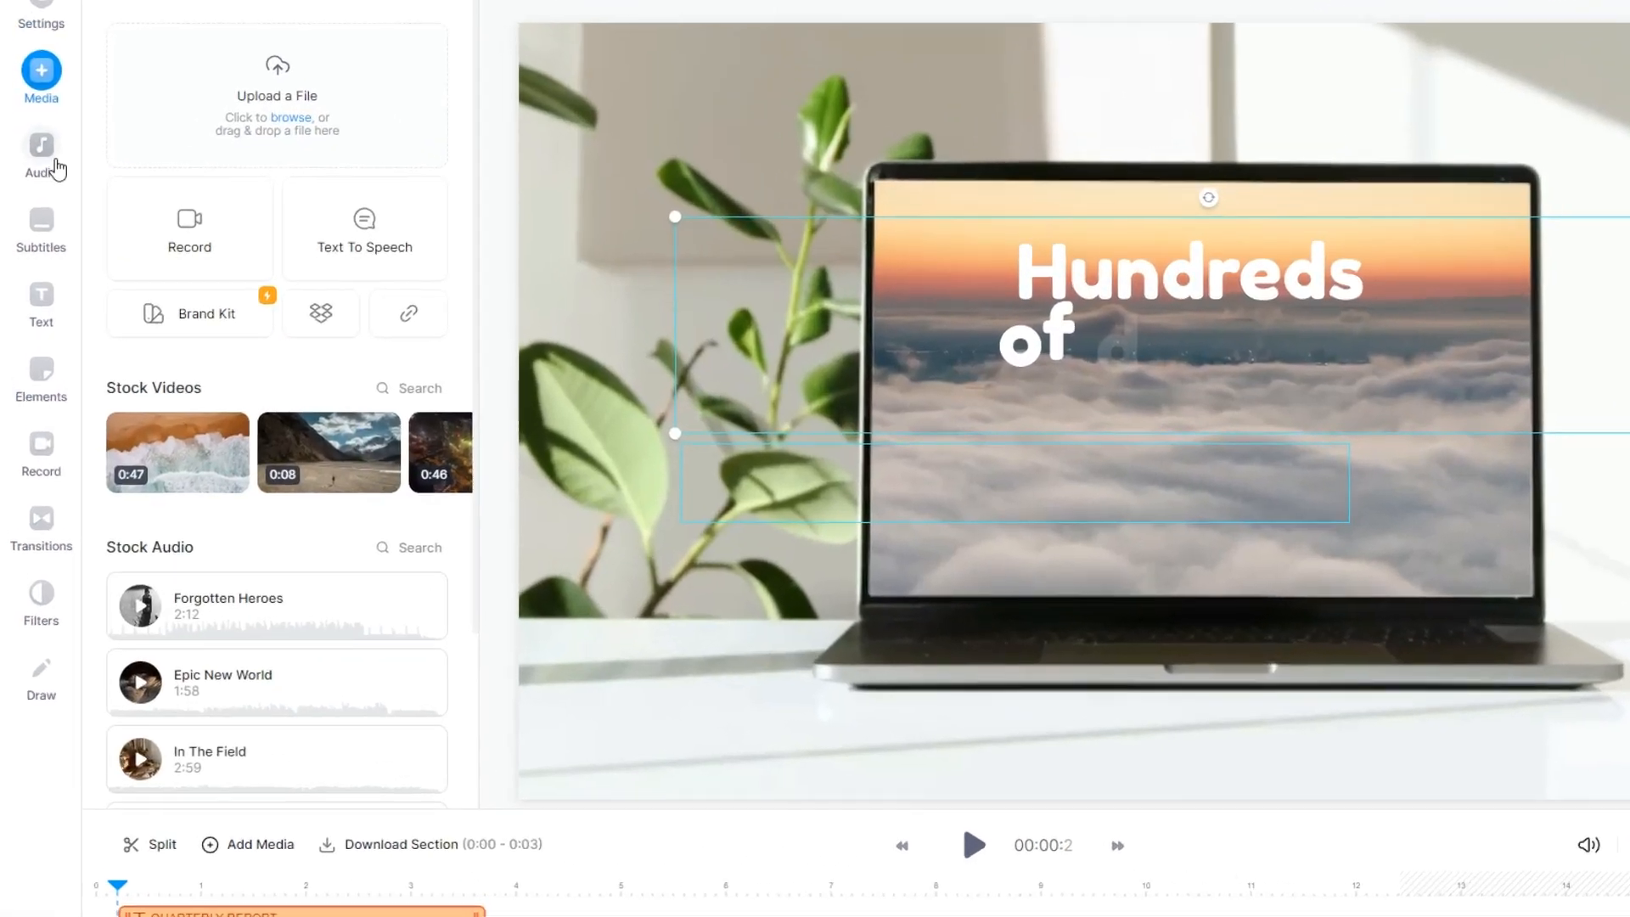
- Open the text-to-speech tool for the project's audio and activate its text entry field
click(34, 166)
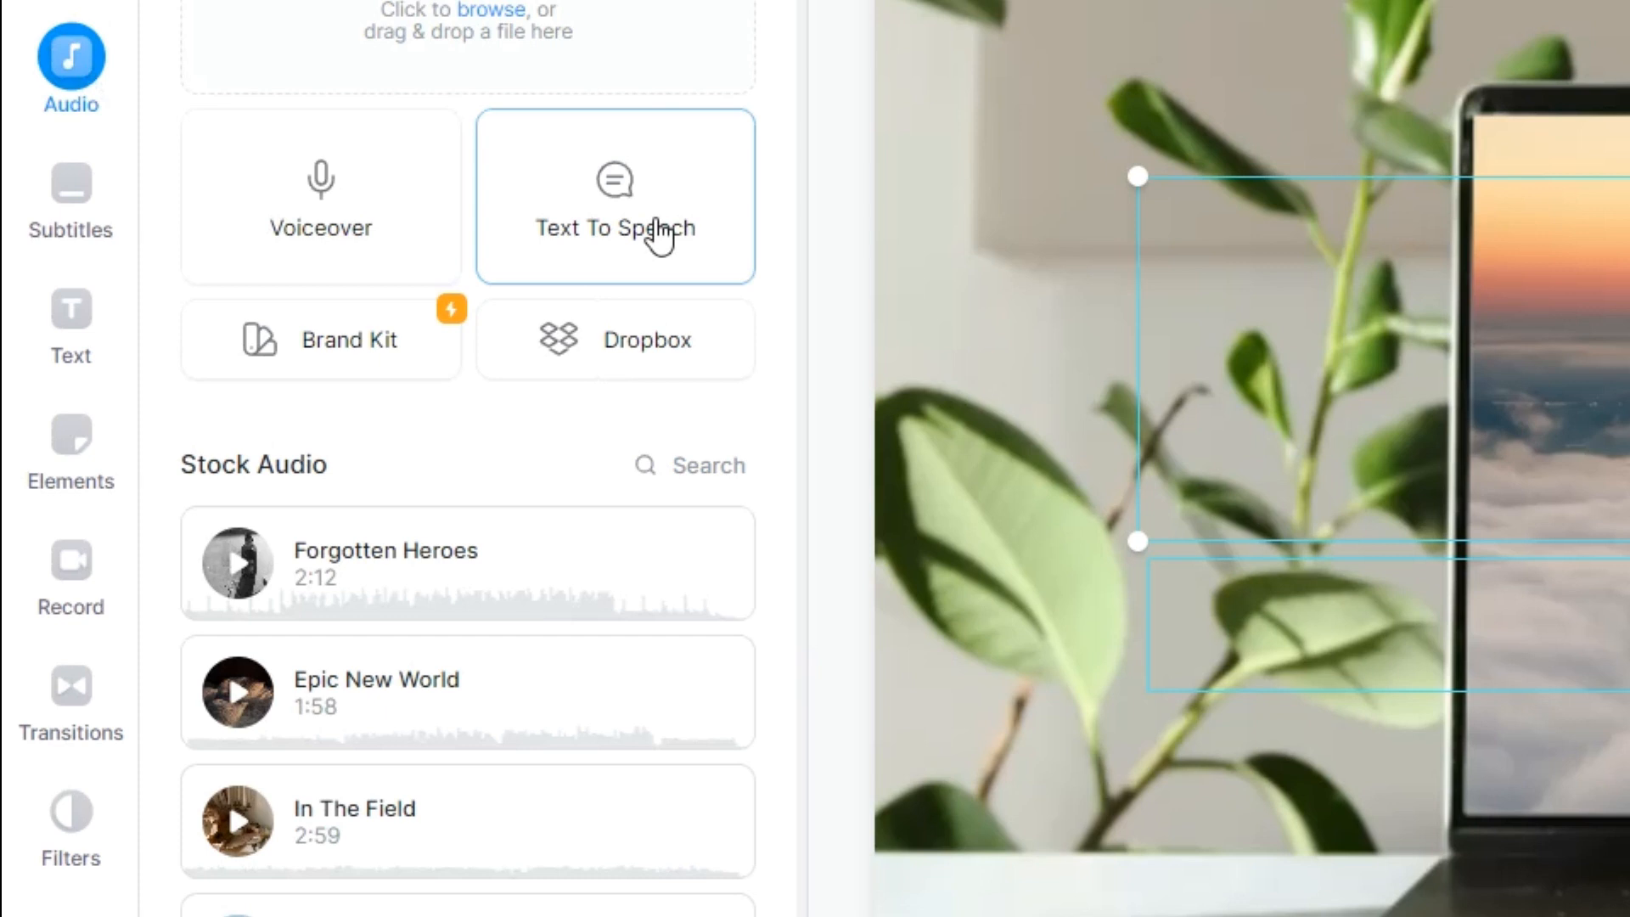
click(651, 236)
click(485, 366)
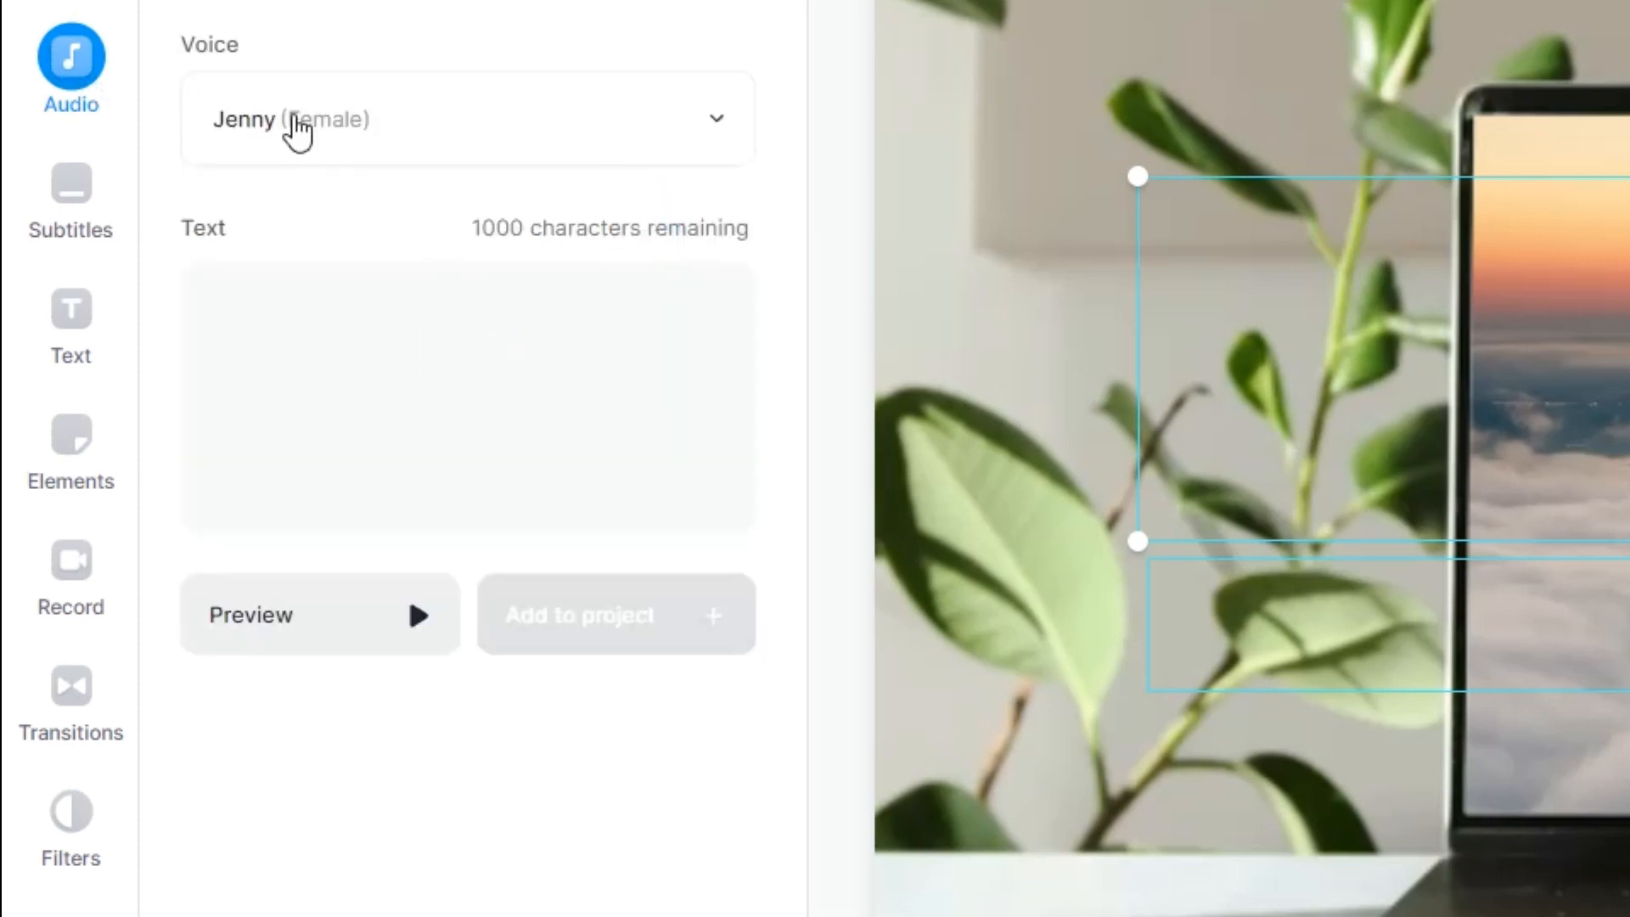
click(390, 248)
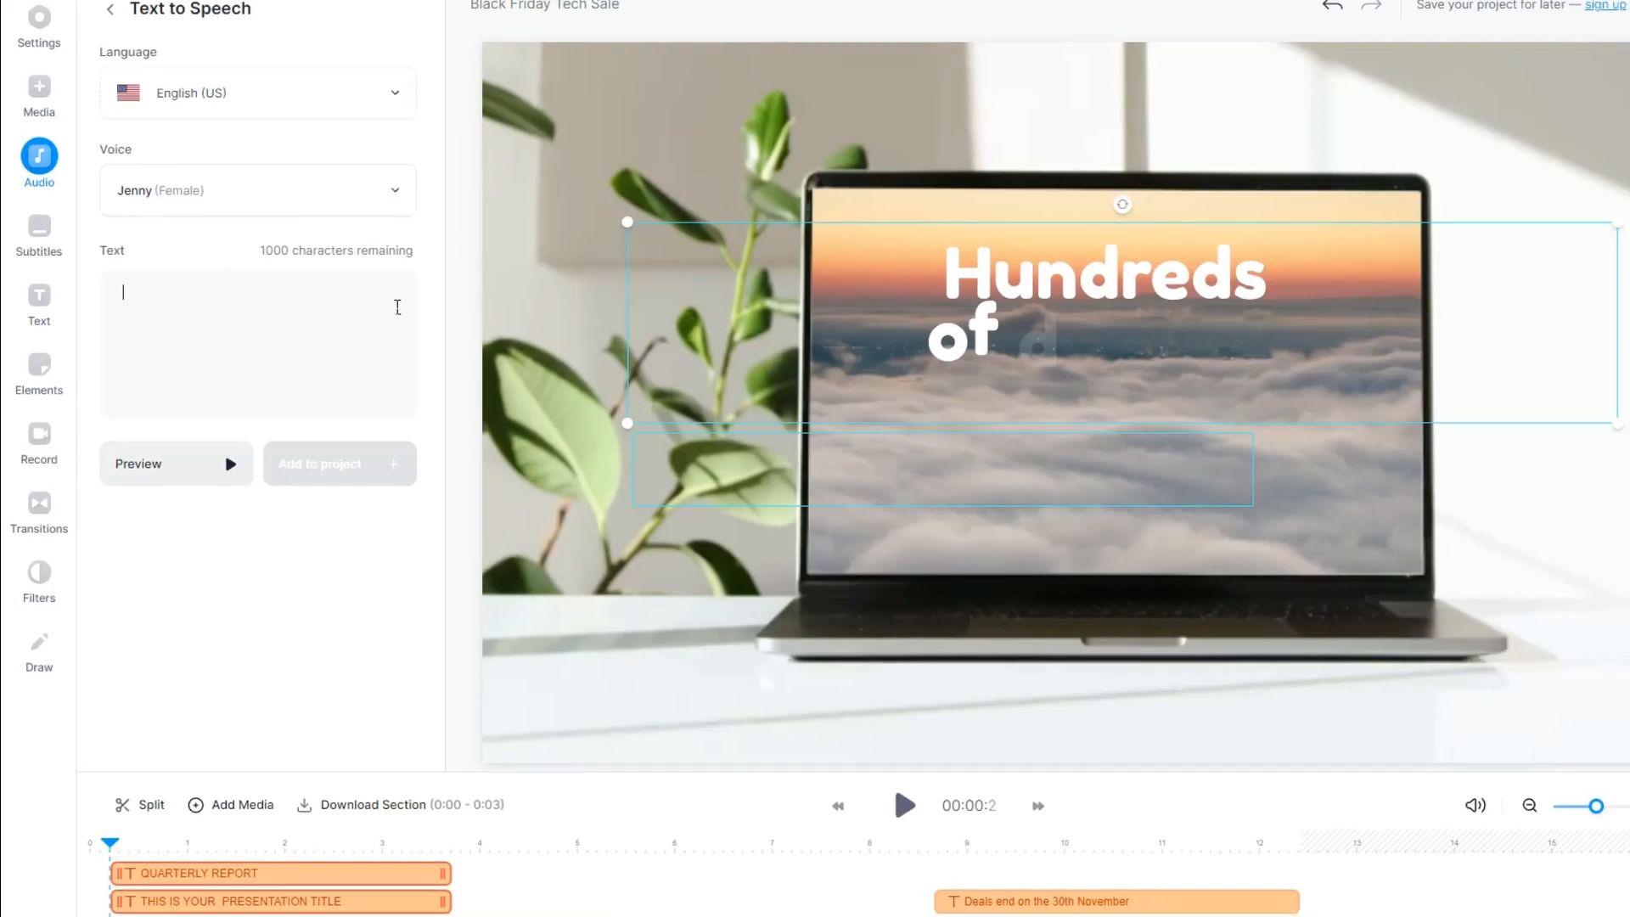
- Switch to the script in Notepad and copy the first narrator passage, beginning "In today's digital age"
key(alt+Tab)
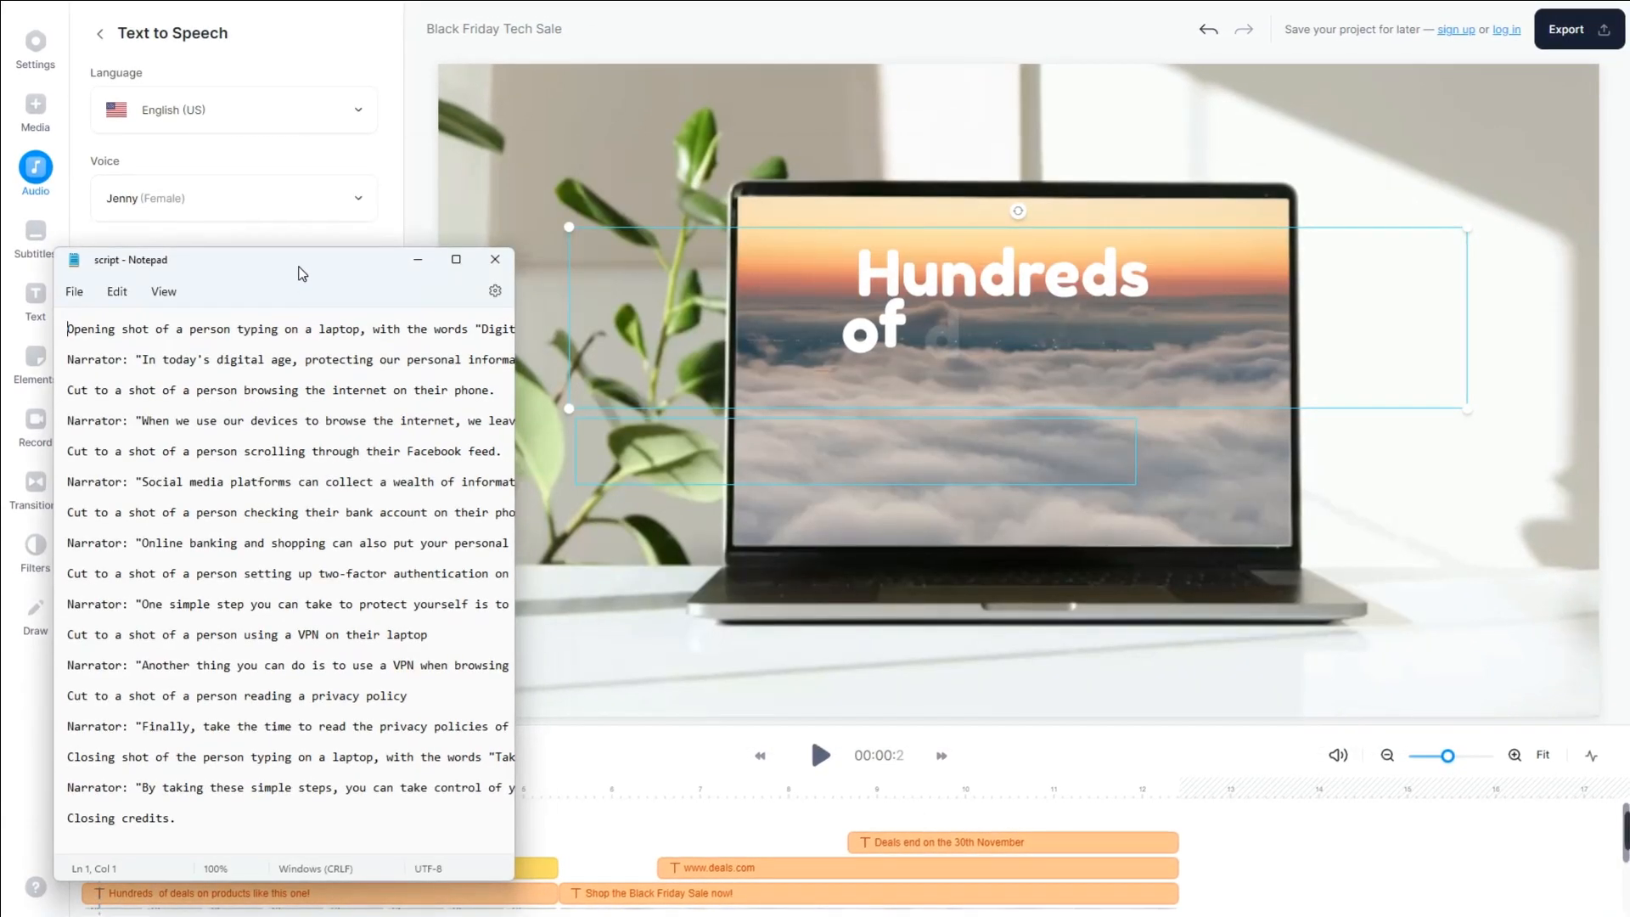
drag(302, 262, 508, 234)
drag(351, 337, 735, 341)
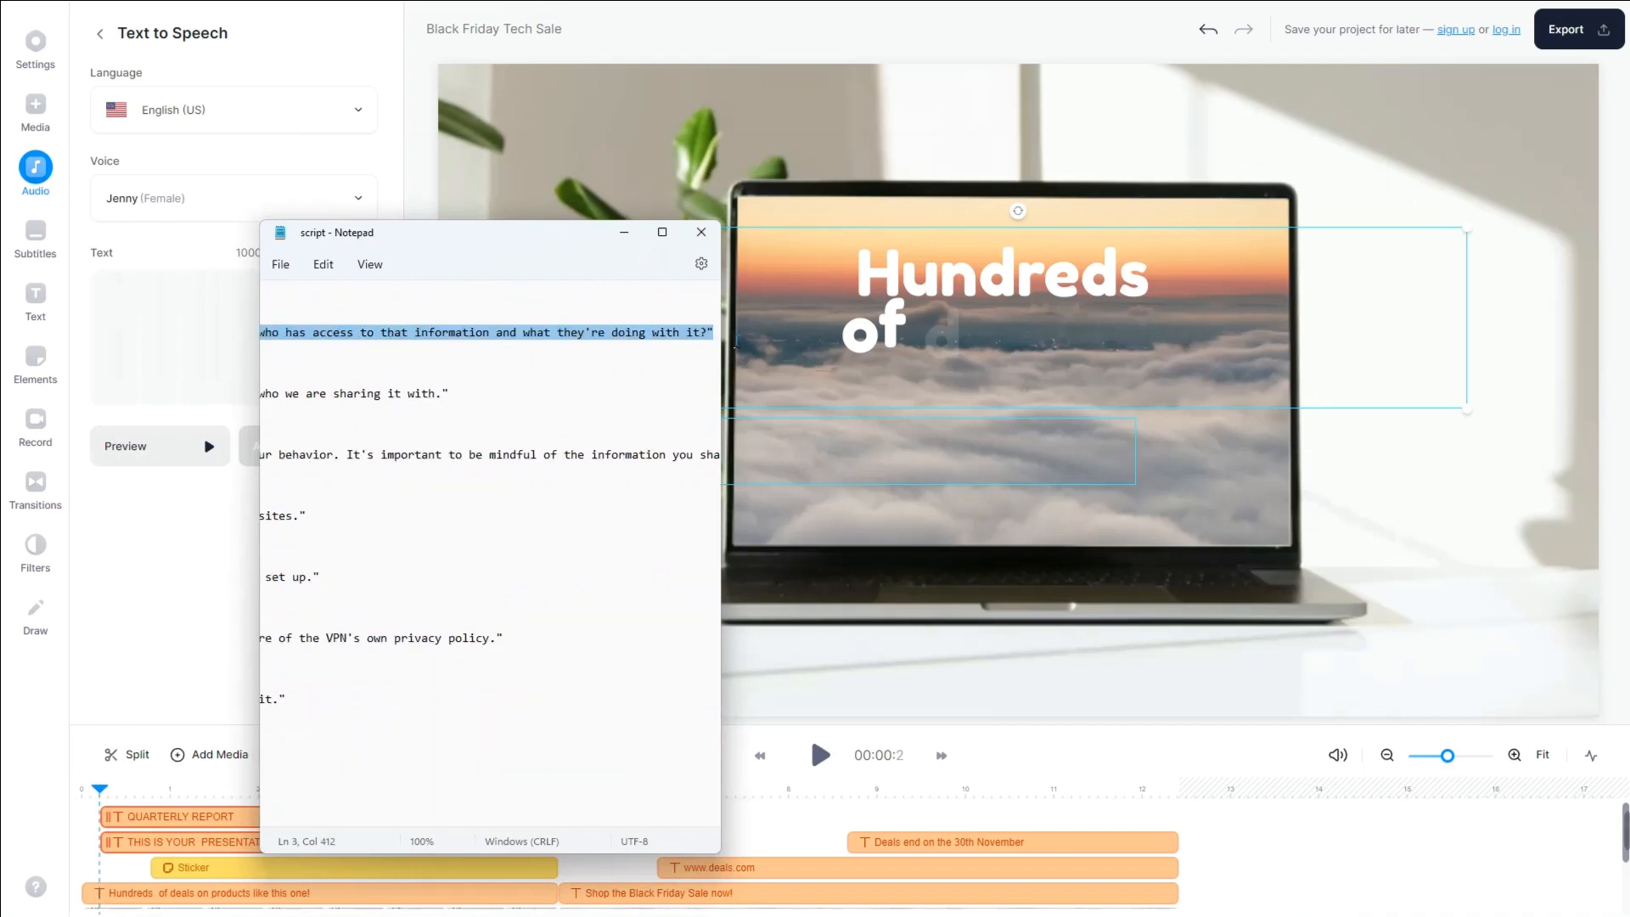
right_click(625, 334)
click(673, 415)
- Paste the narration into the text-to-speech text, add the generated voiceover to the project and play the timeline
click(182, 361)
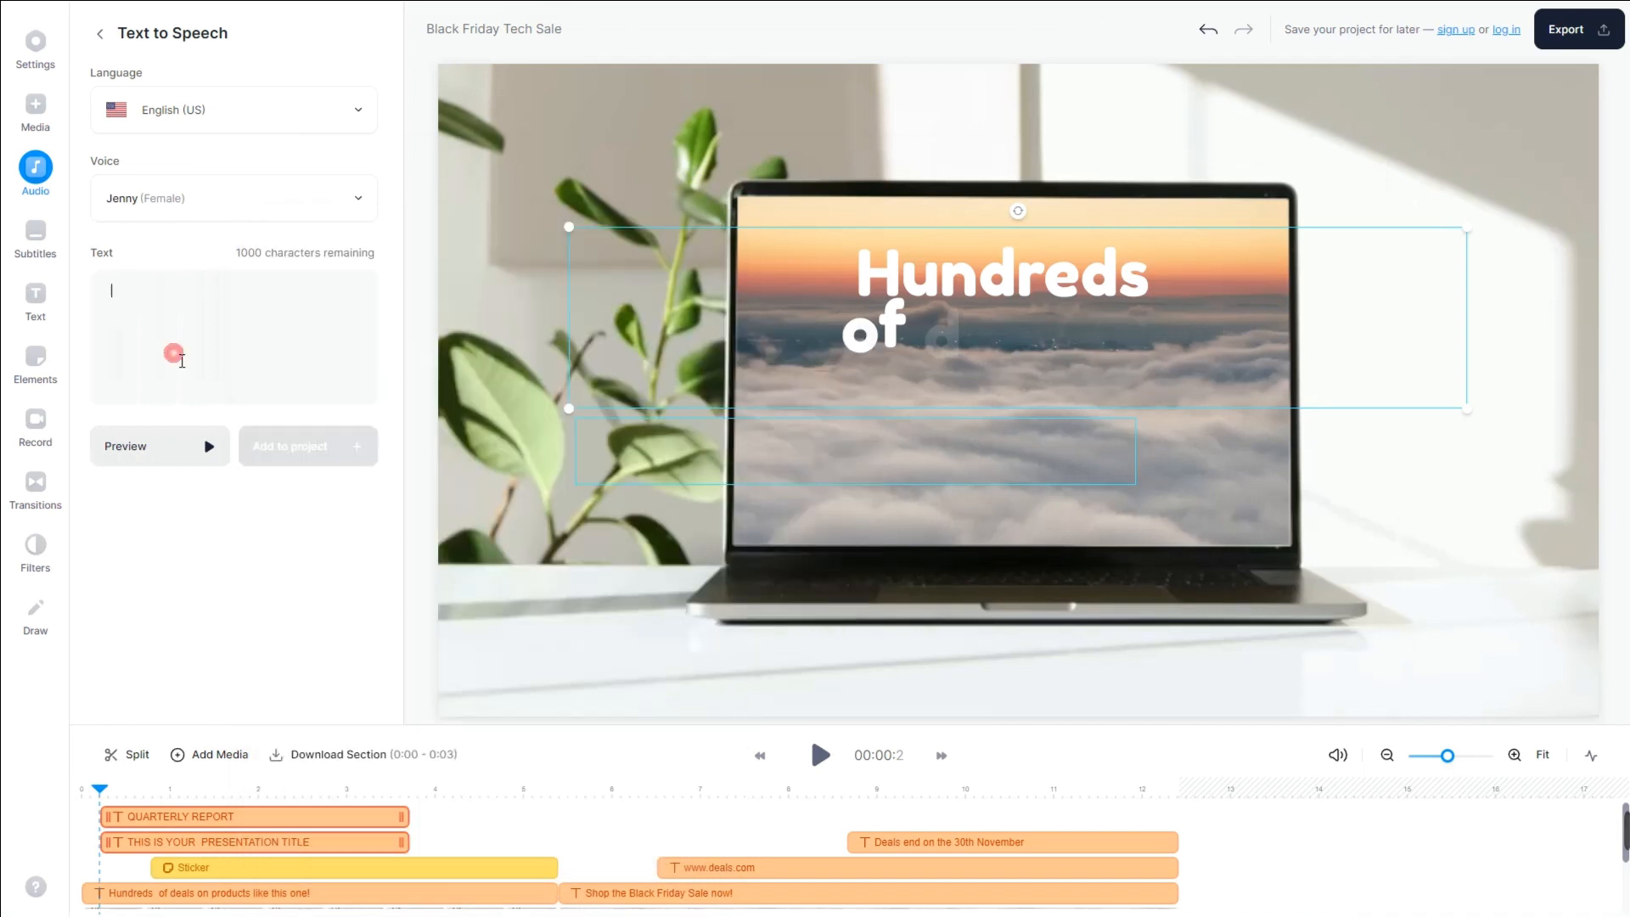
key(ctrl+v)
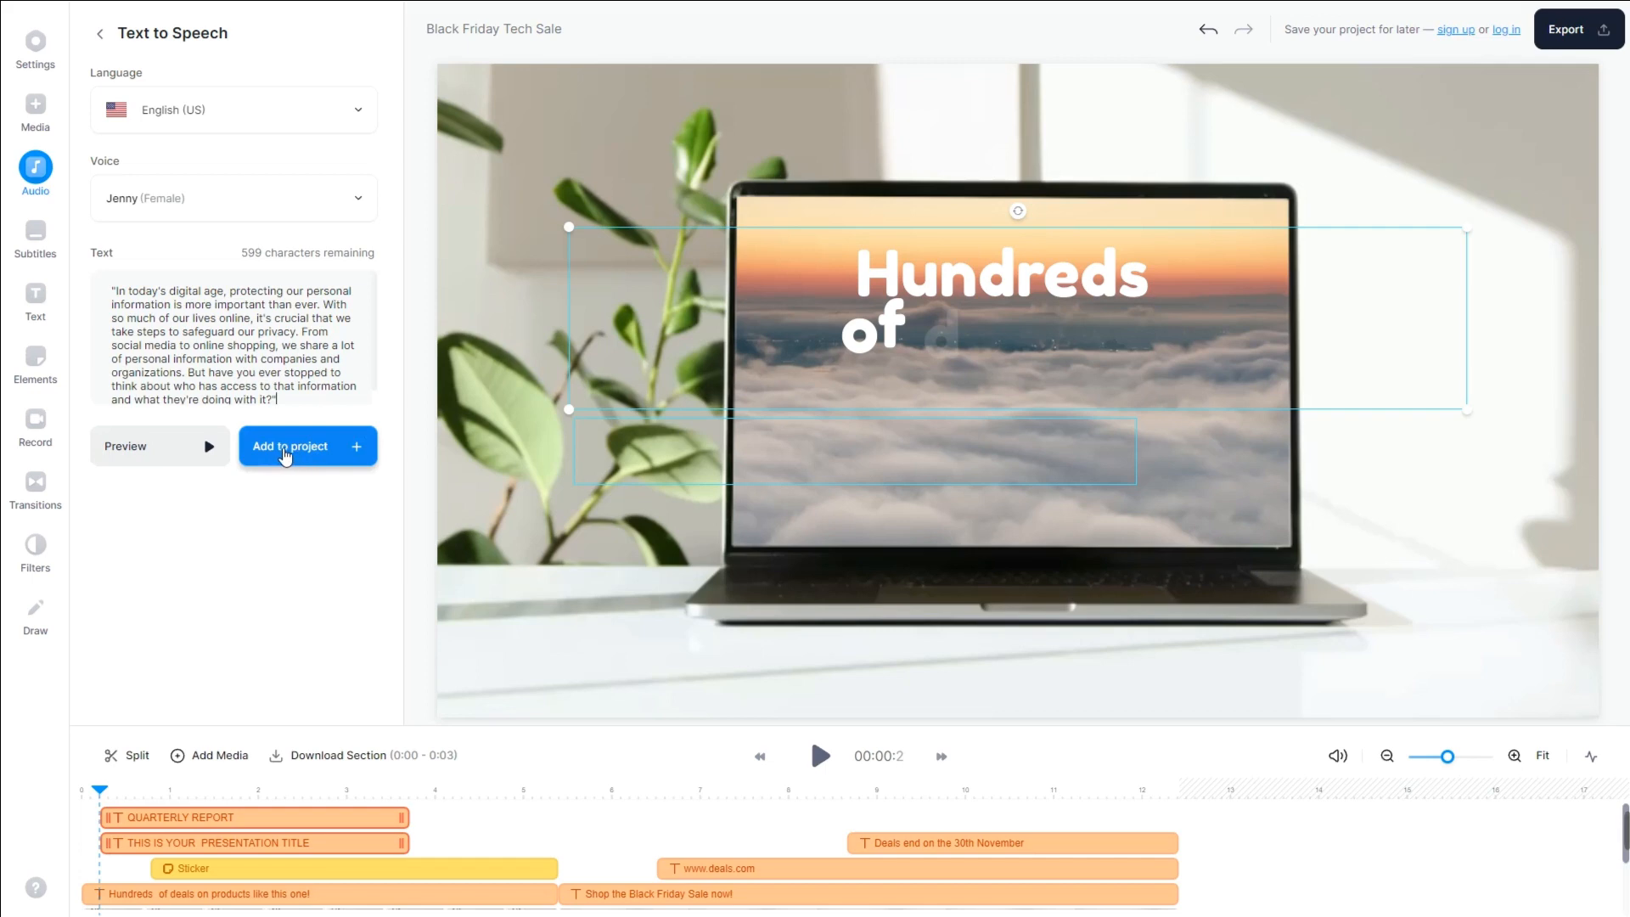
click(290, 457)
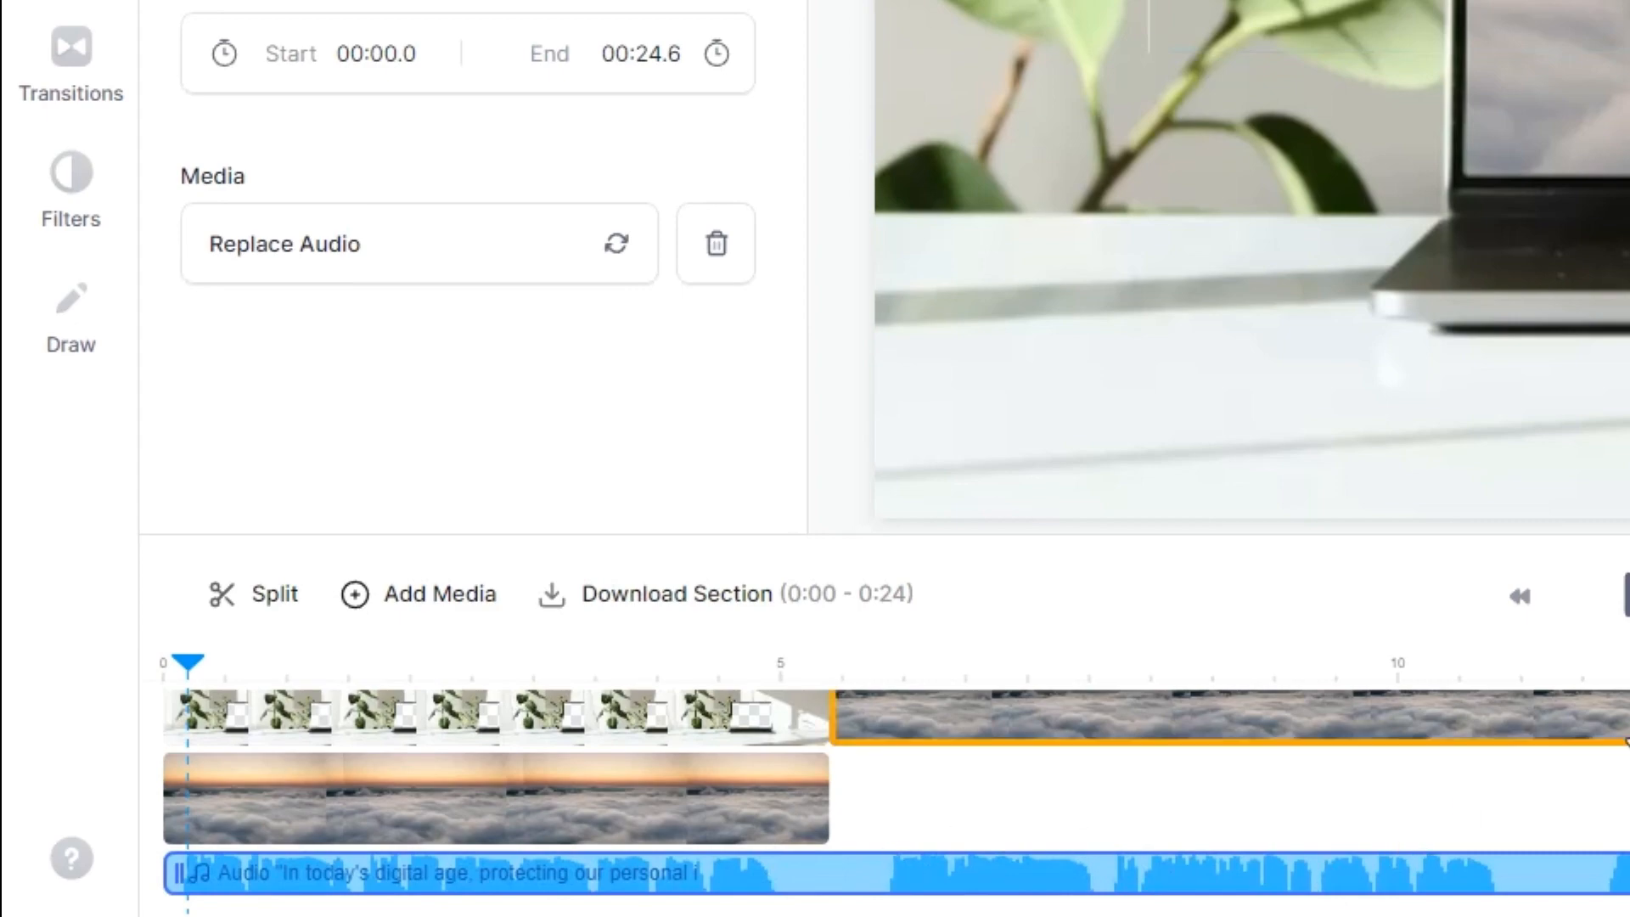
click(1625, 608)
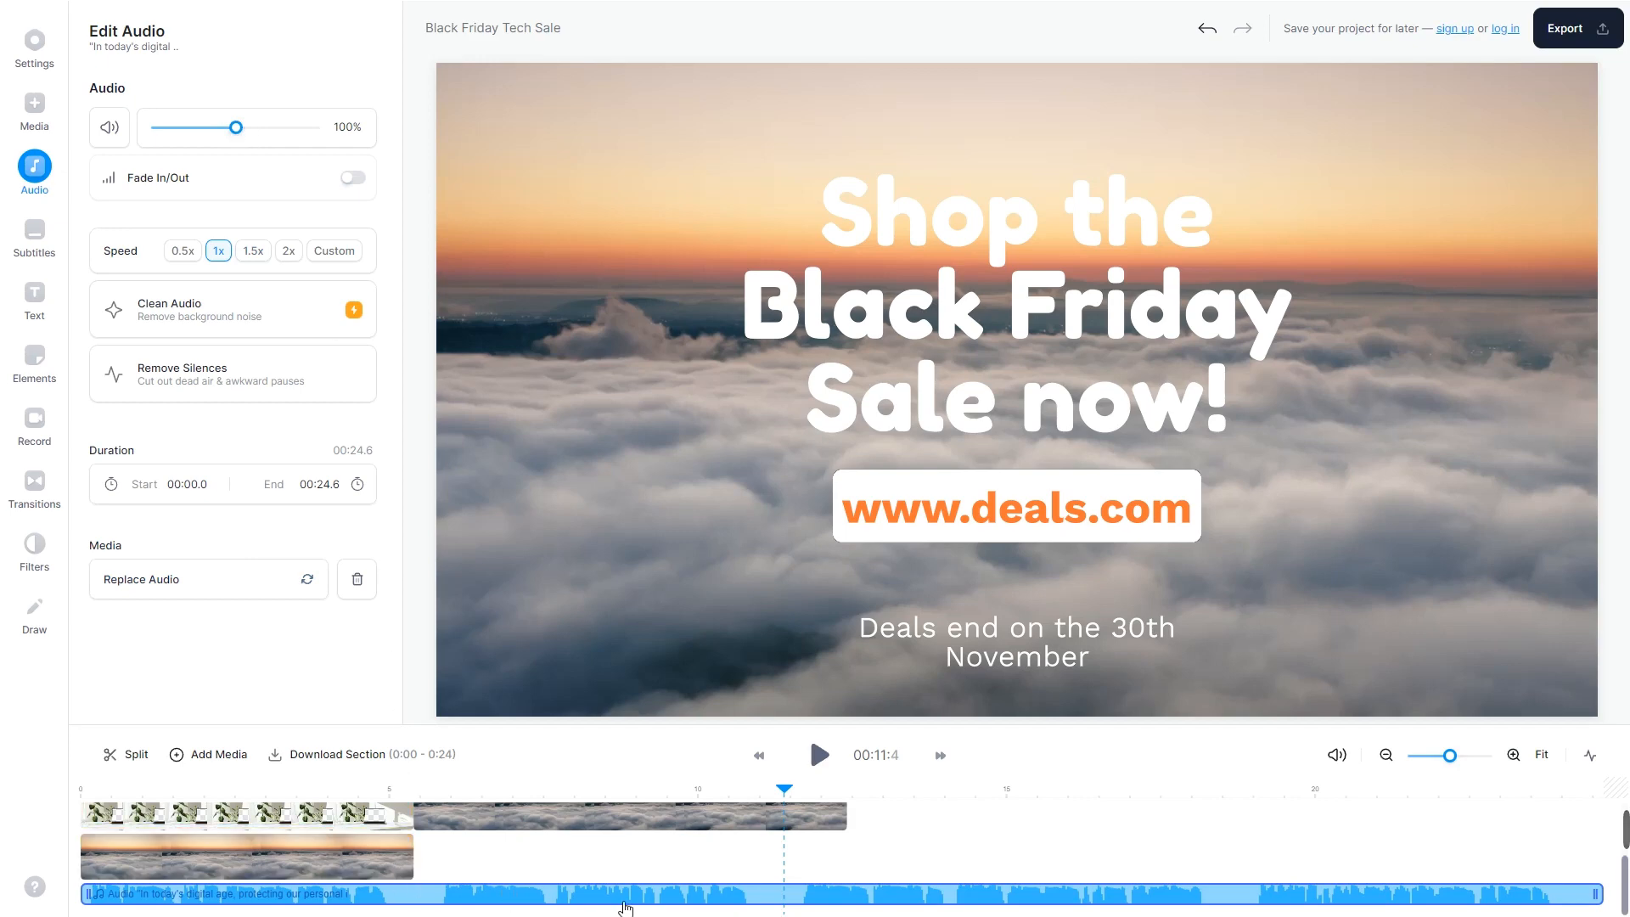
- Remove the template's text and sticker layers from the timeline
scroll(432, 833, up, 3)
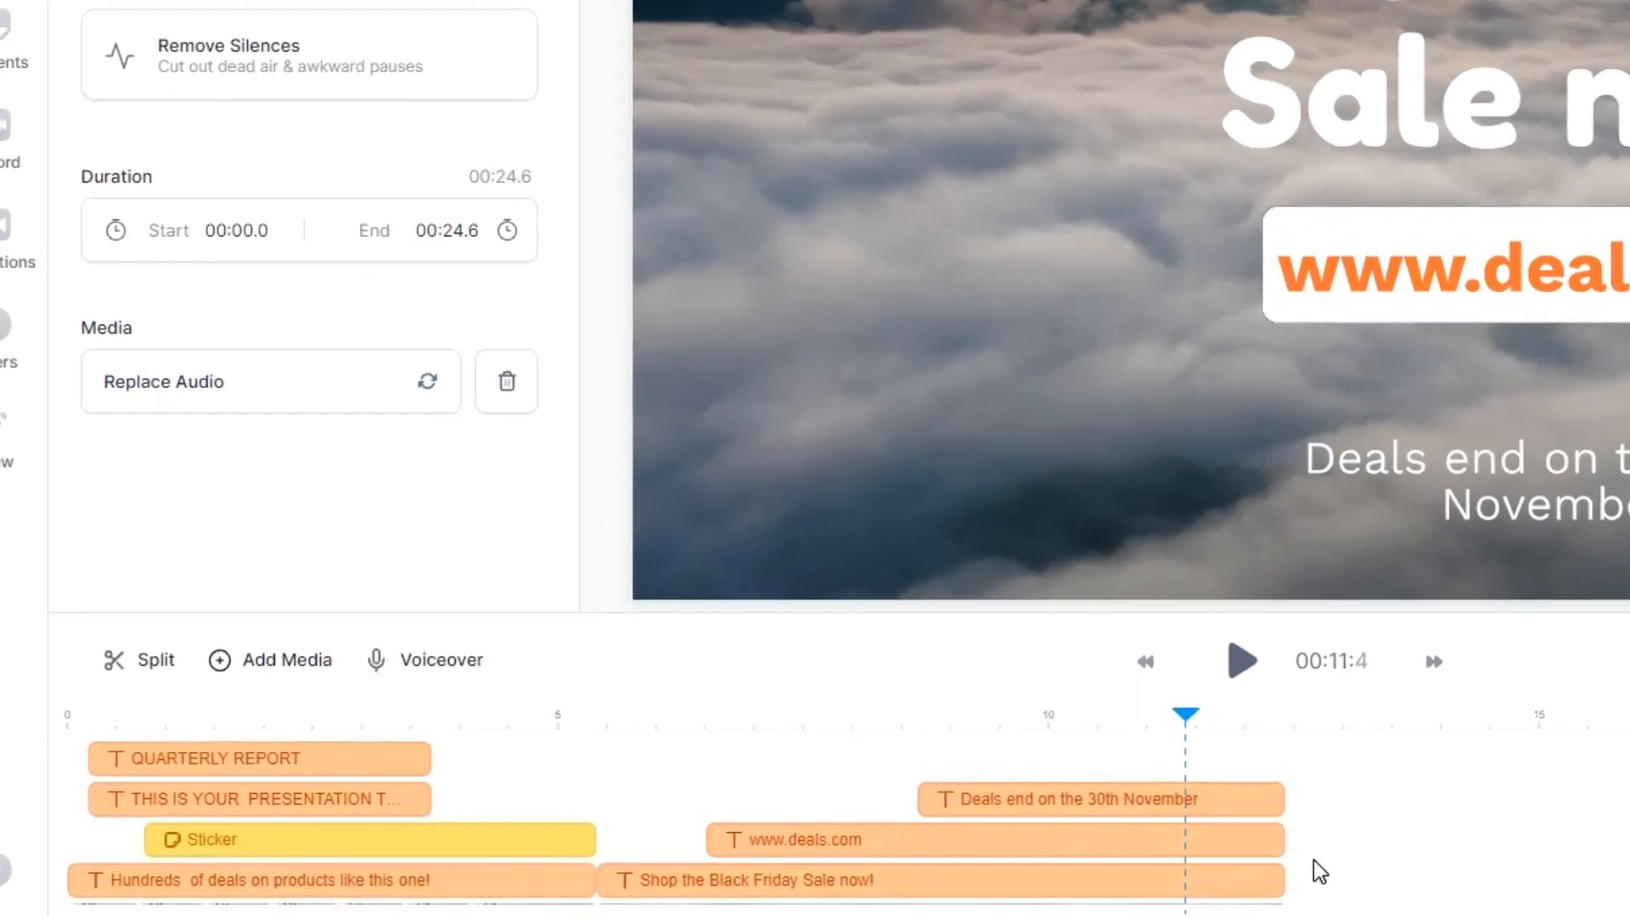
drag(875, 885, 379, 834)
drag(613, 780, 298, 737)
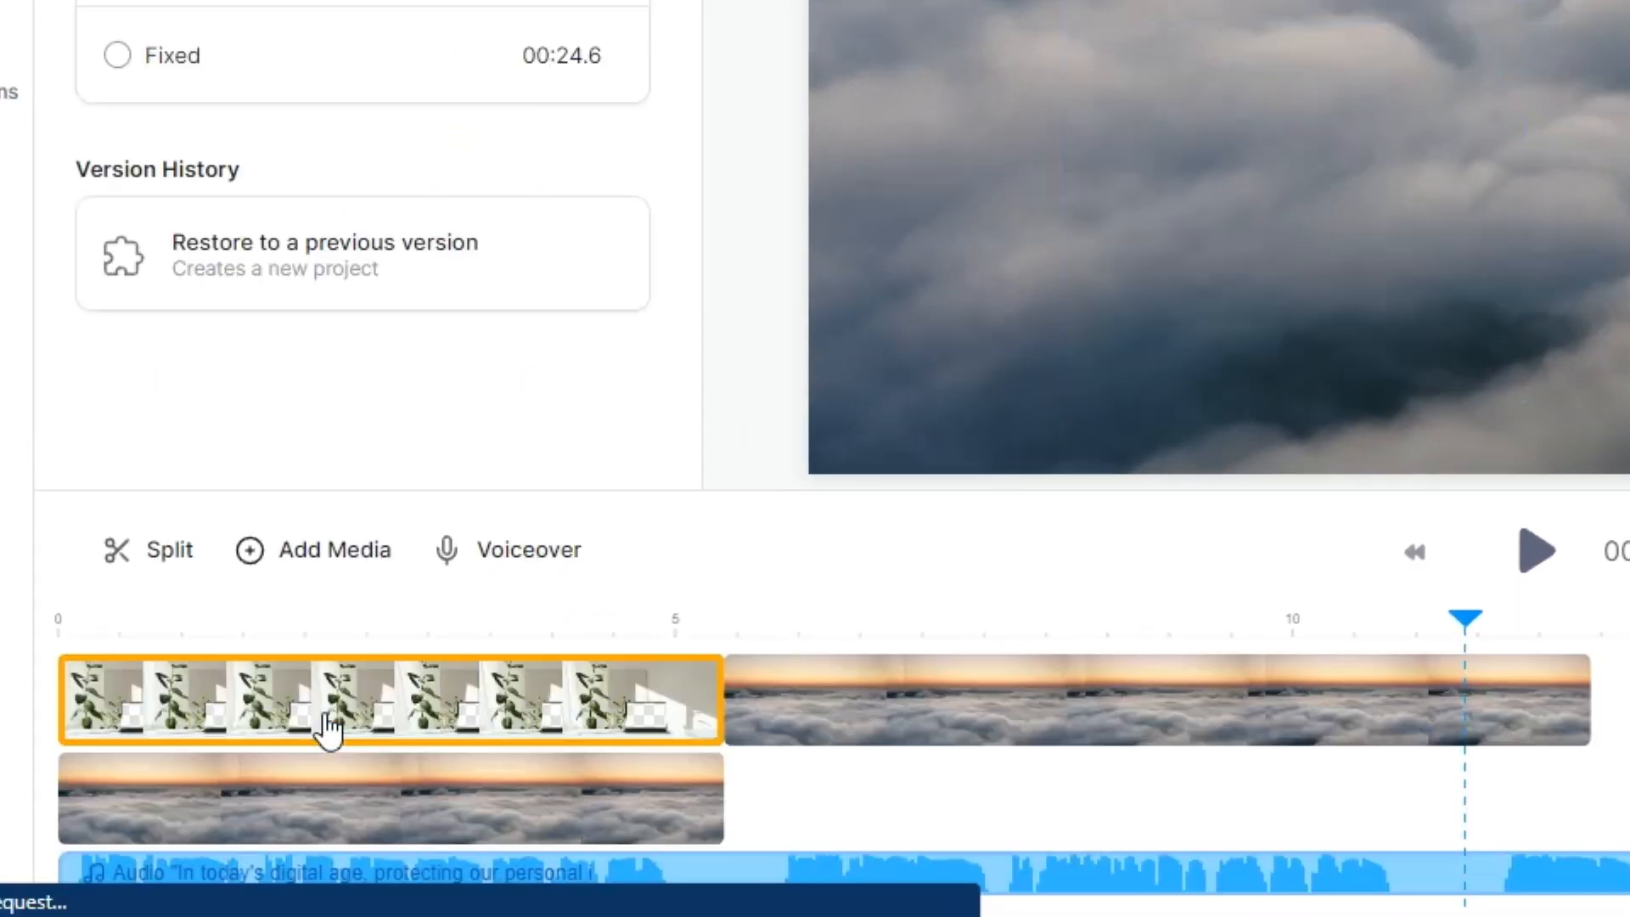
- Delete the laptop clip and both cloud clips from the timeline, keeping only the voiceover audio
click(934, 745)
click(600, 725)
key(Delete)
click(934, 742)
click(851, 702)
key(Delete)
click(563, 775)
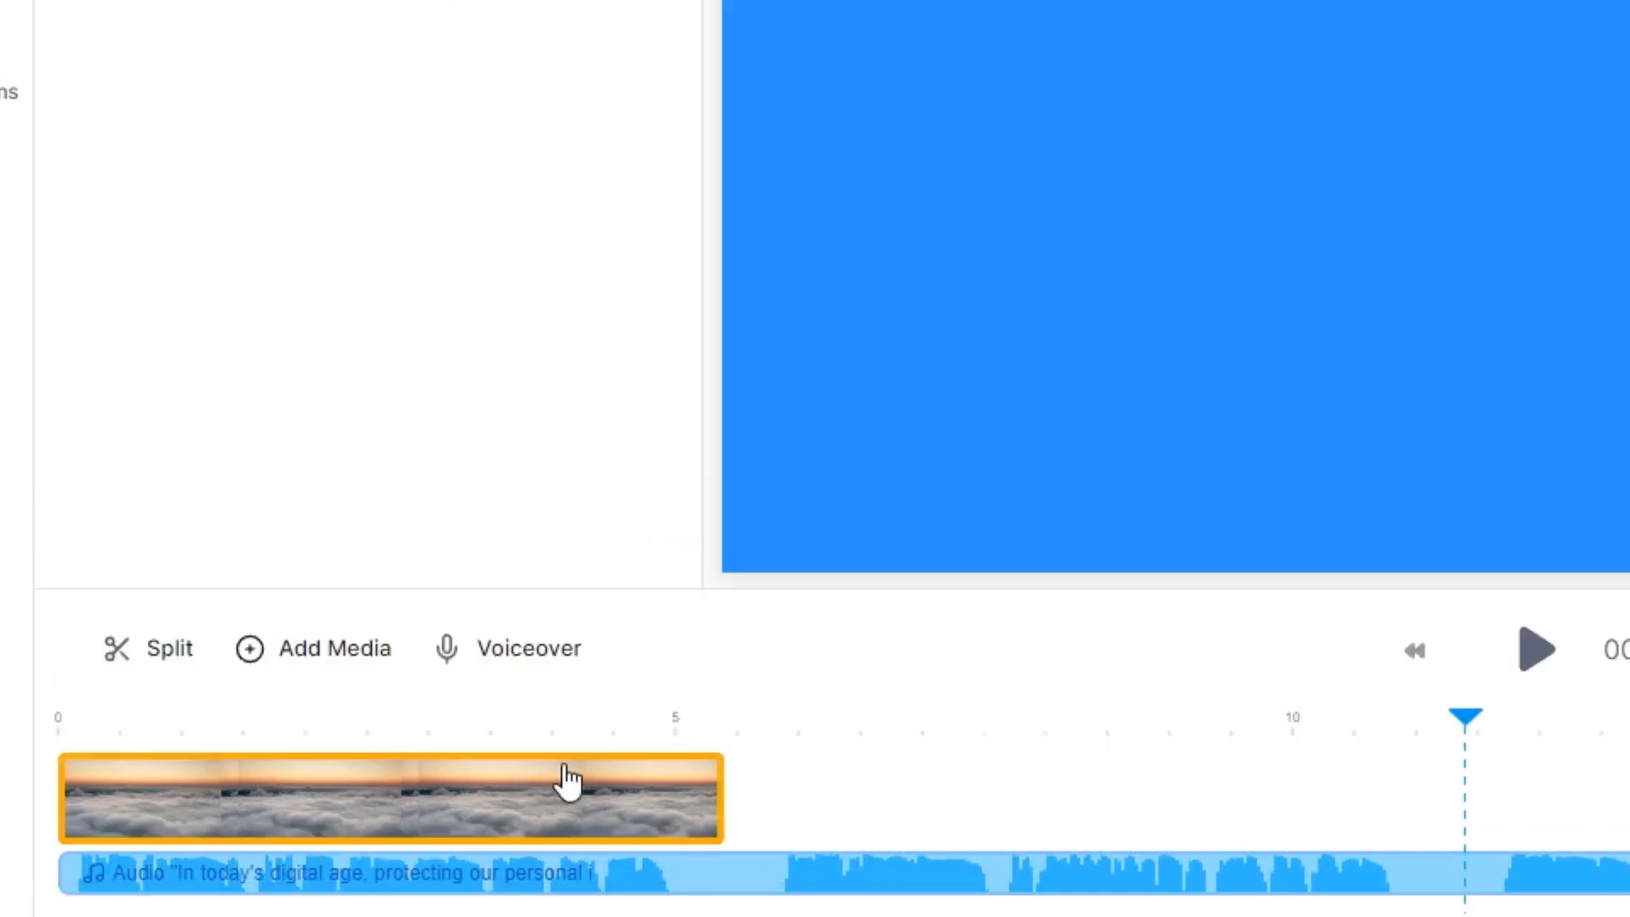
click(1148, 789)
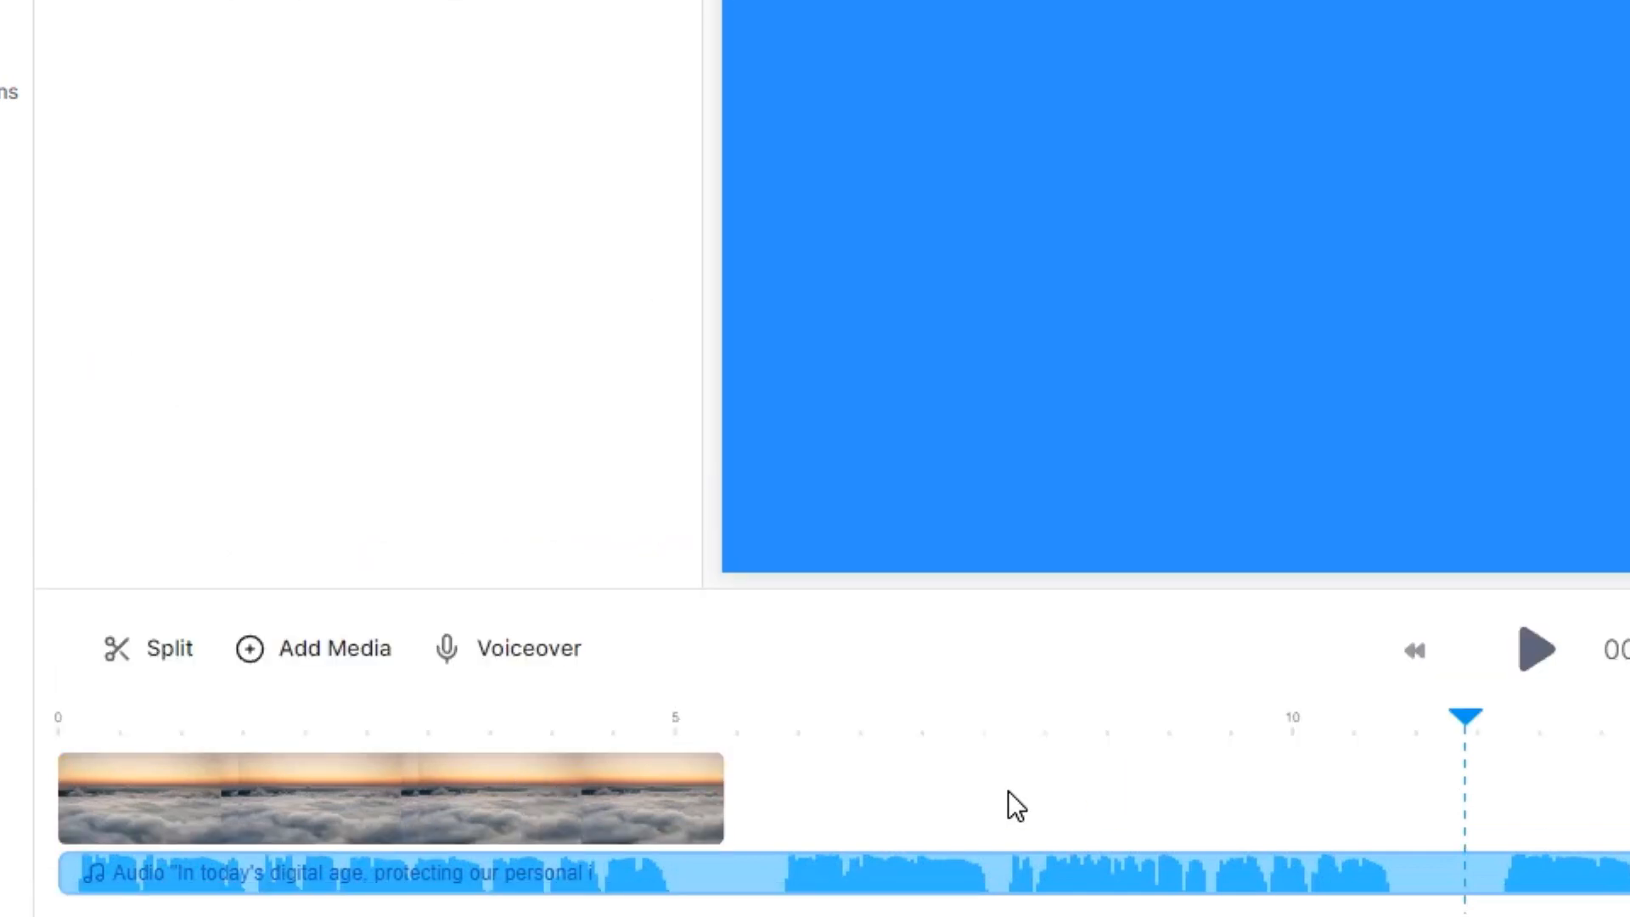
click(653, 814)
key(Delete)
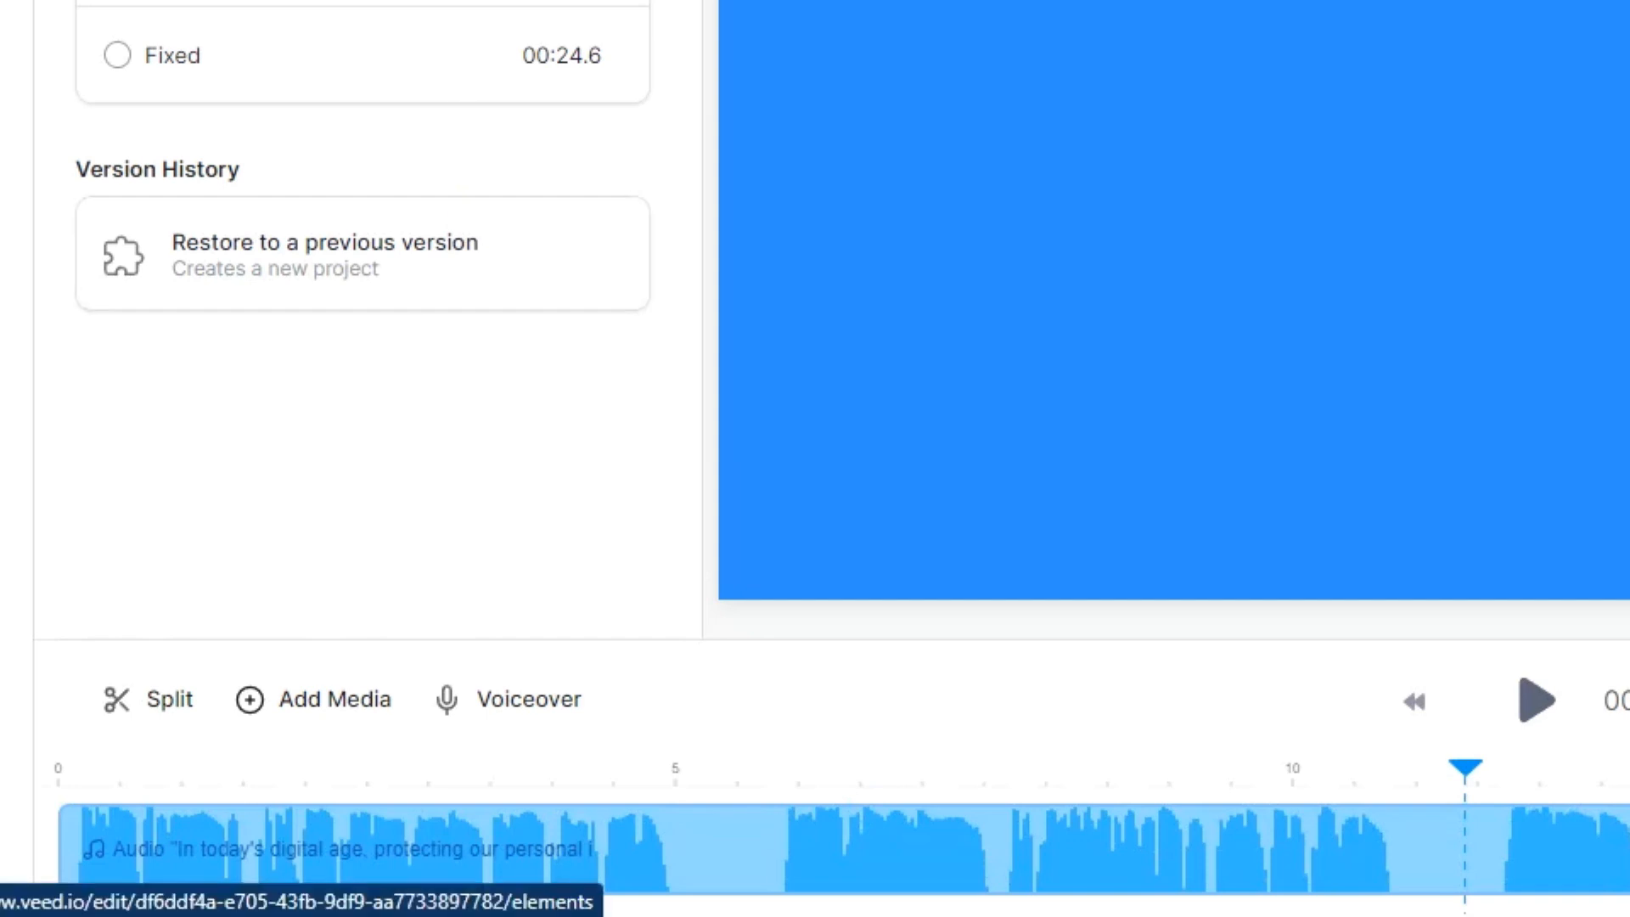
- Browse the stock videos and add the Business clip of hands using a phone to the timeline
click(47, 115)
click(345, 370)
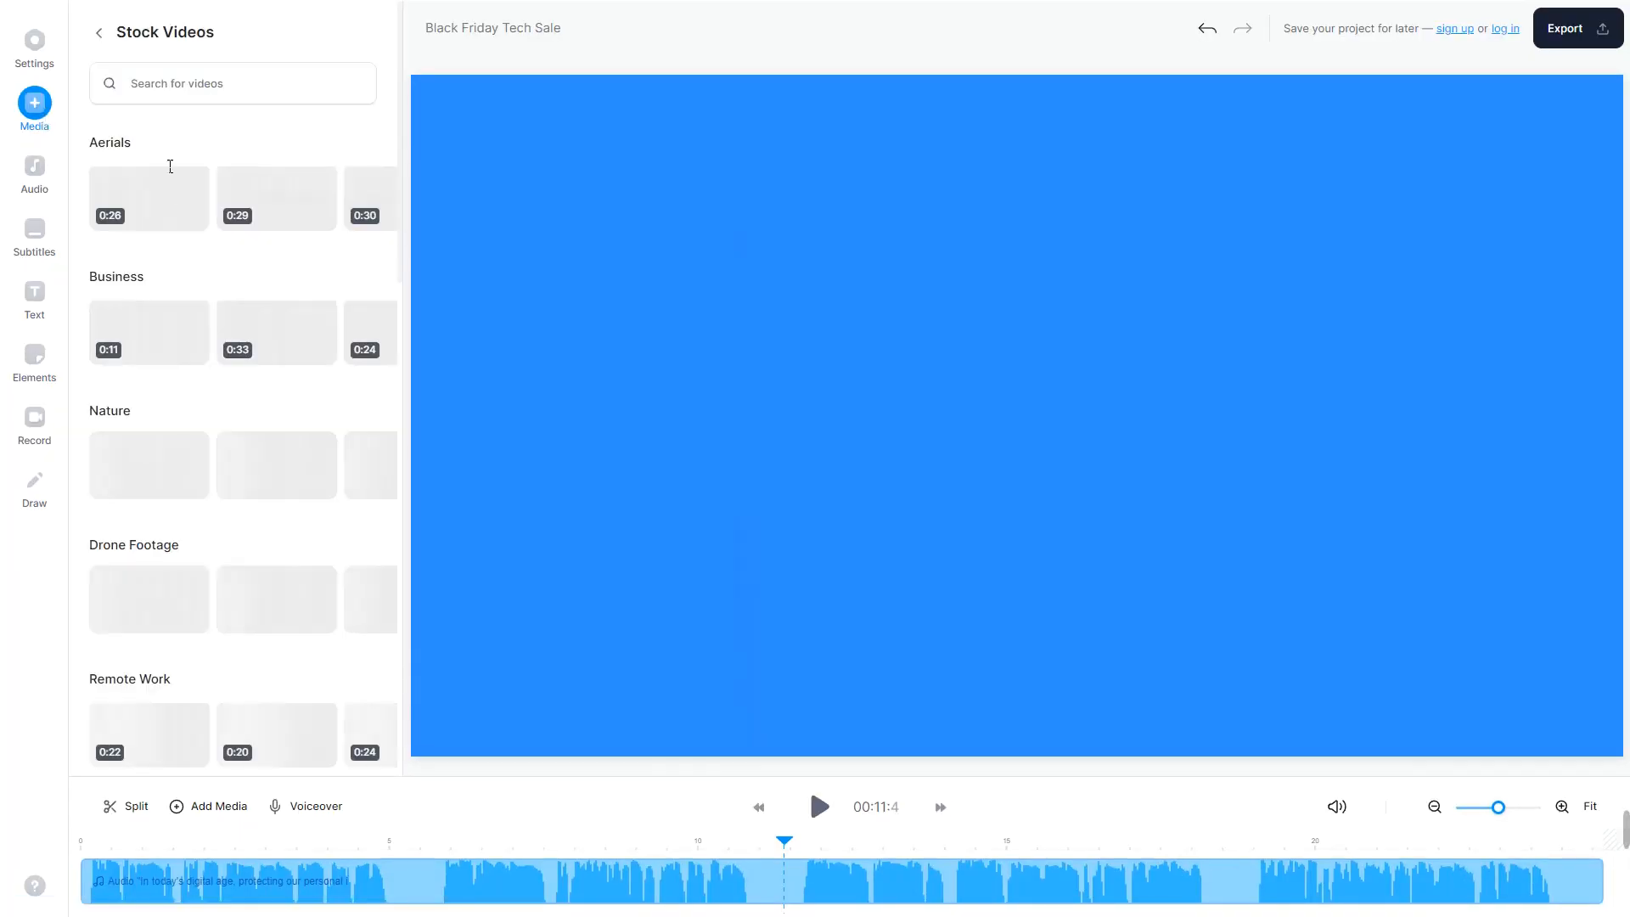
click(182, 96)
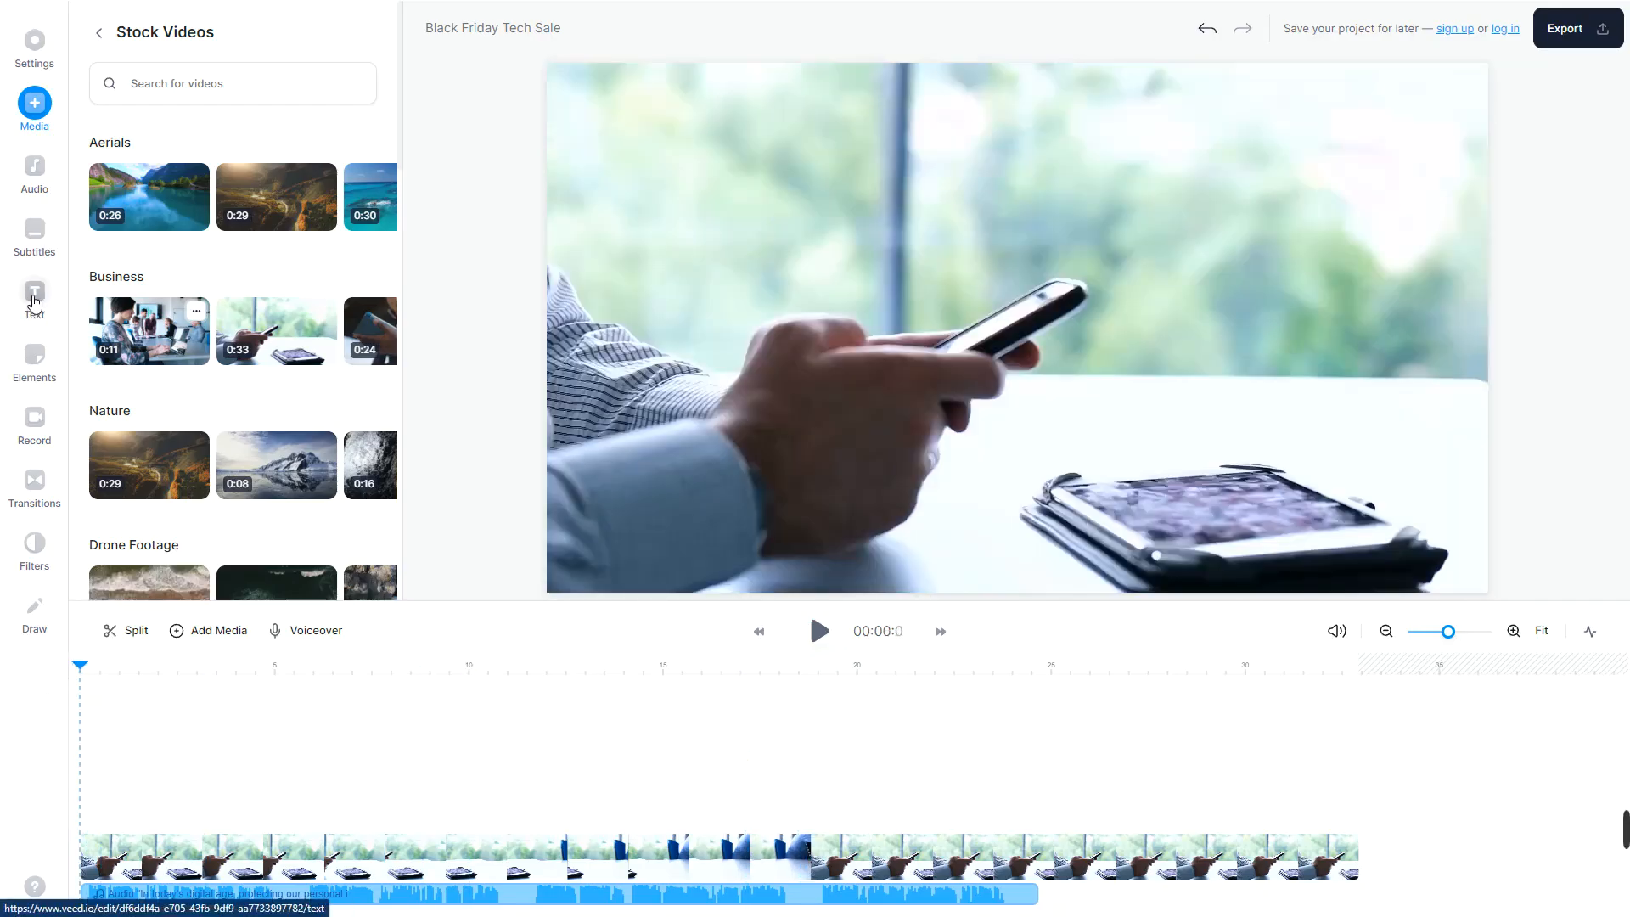
- Create automatic English subtitles from the voiceover clip and play the video briefly to preview them
click(35, 231)
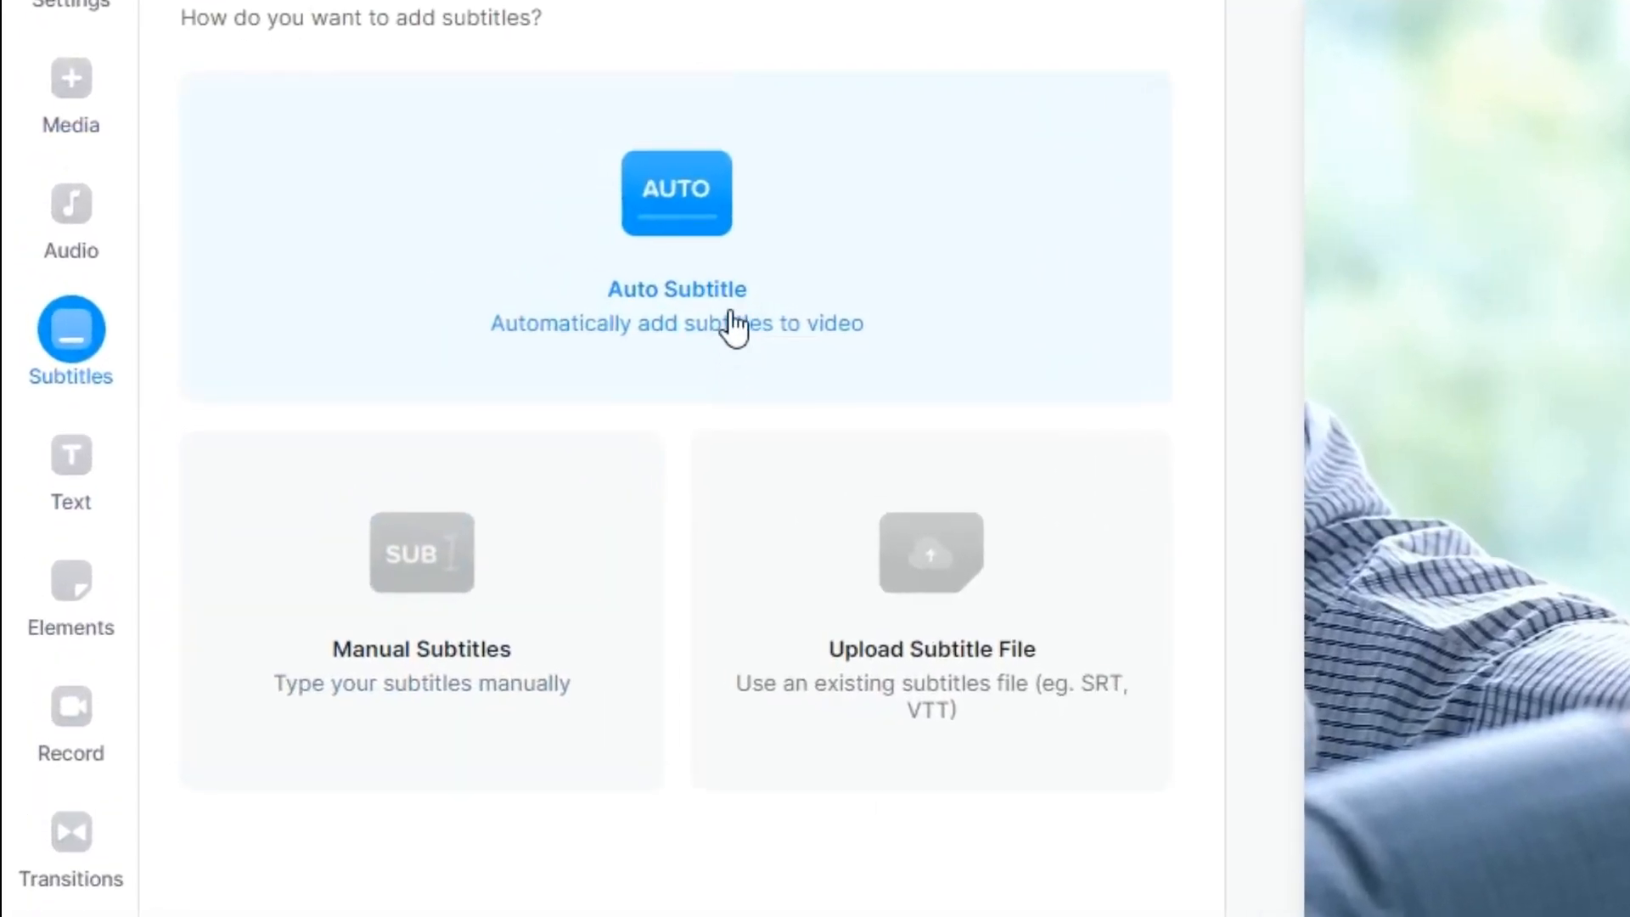
click(734, 327)
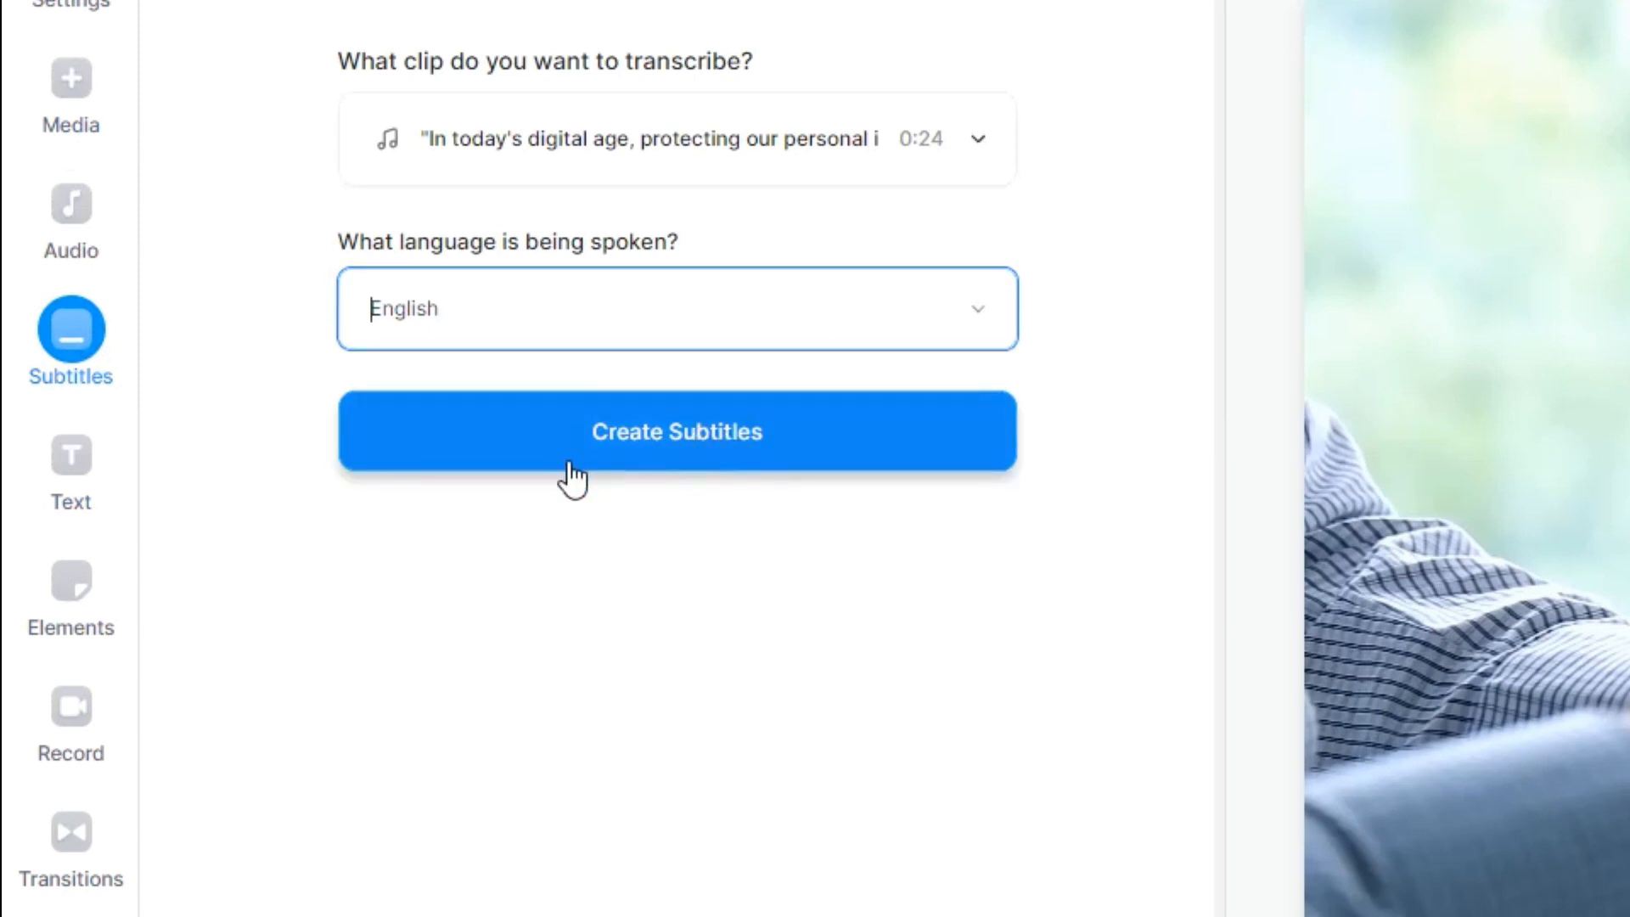
click(645, 450)
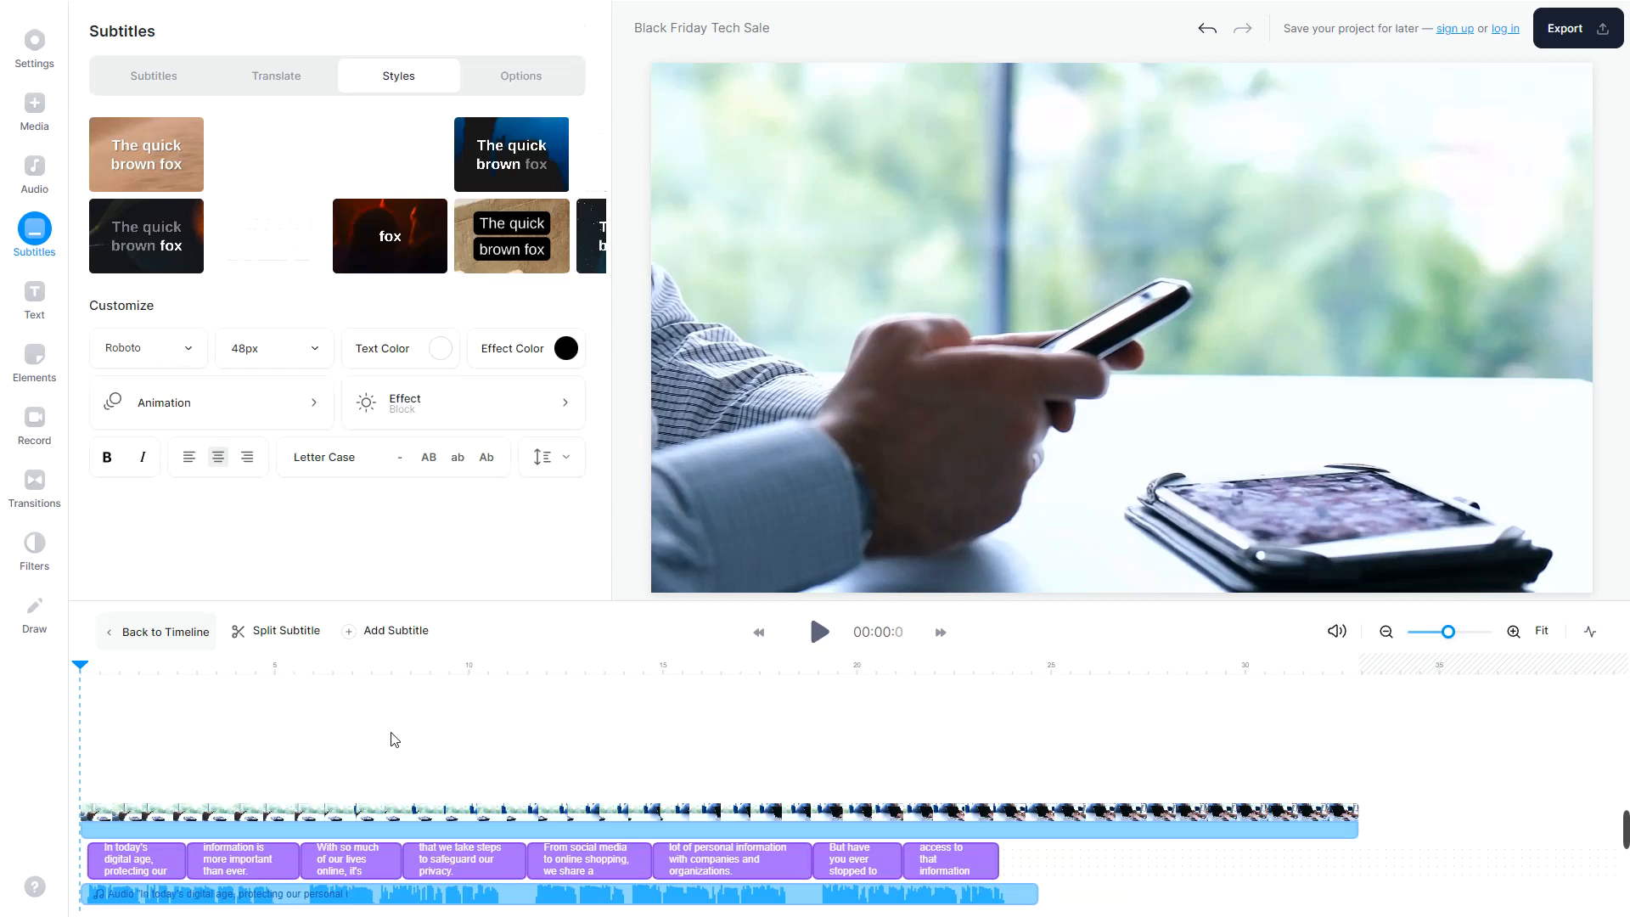
click(828, 638)
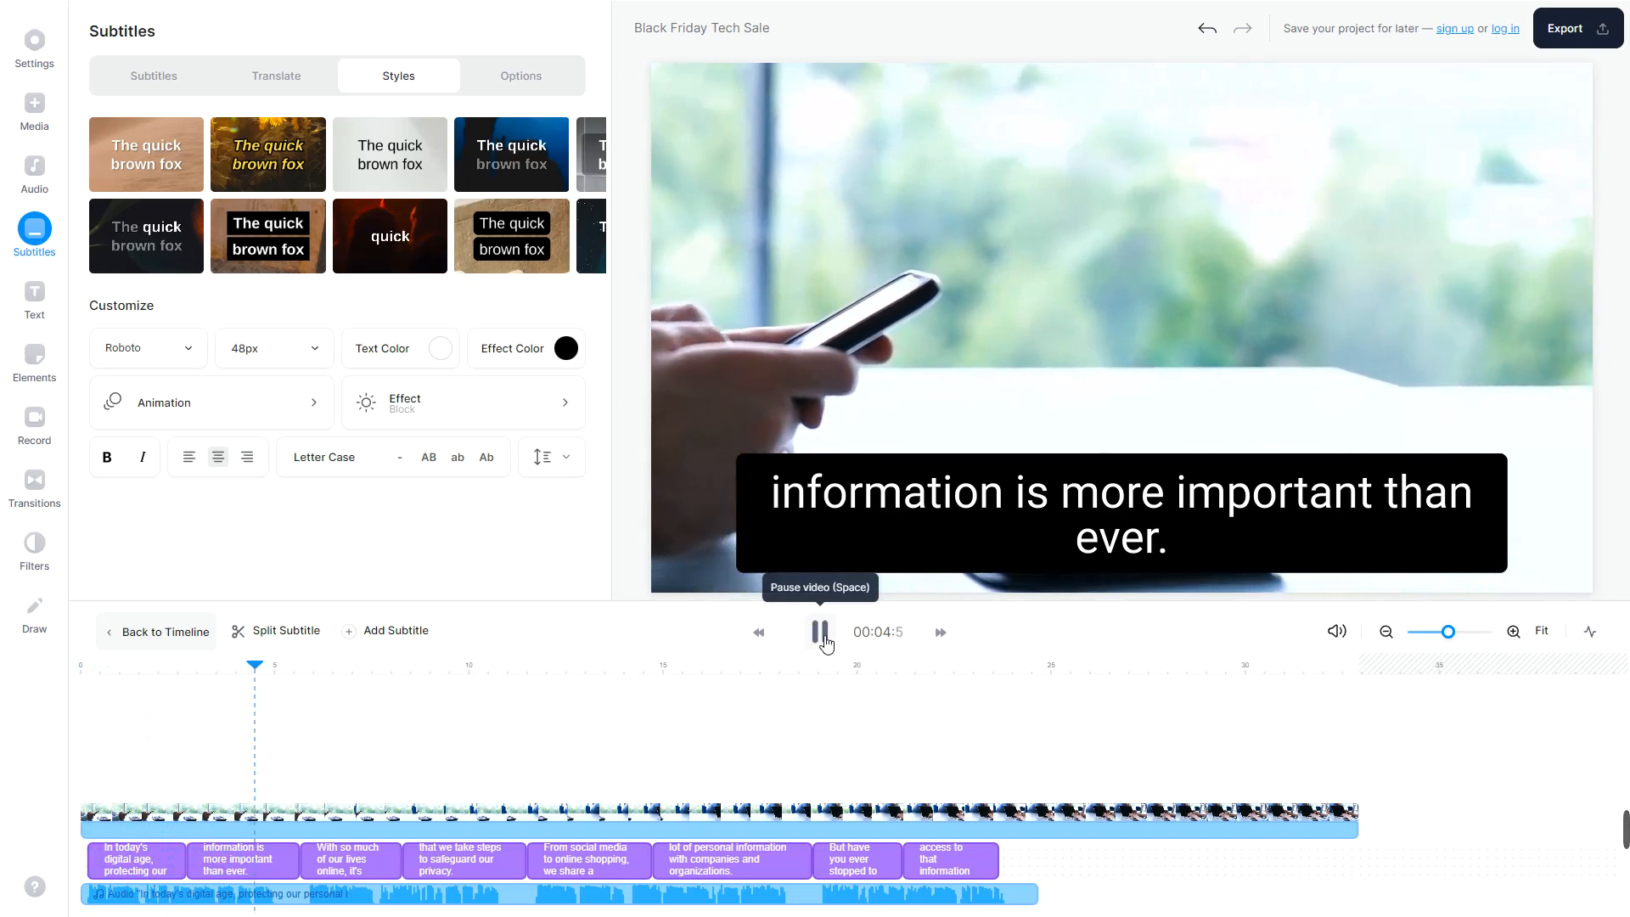
click(827, 639)
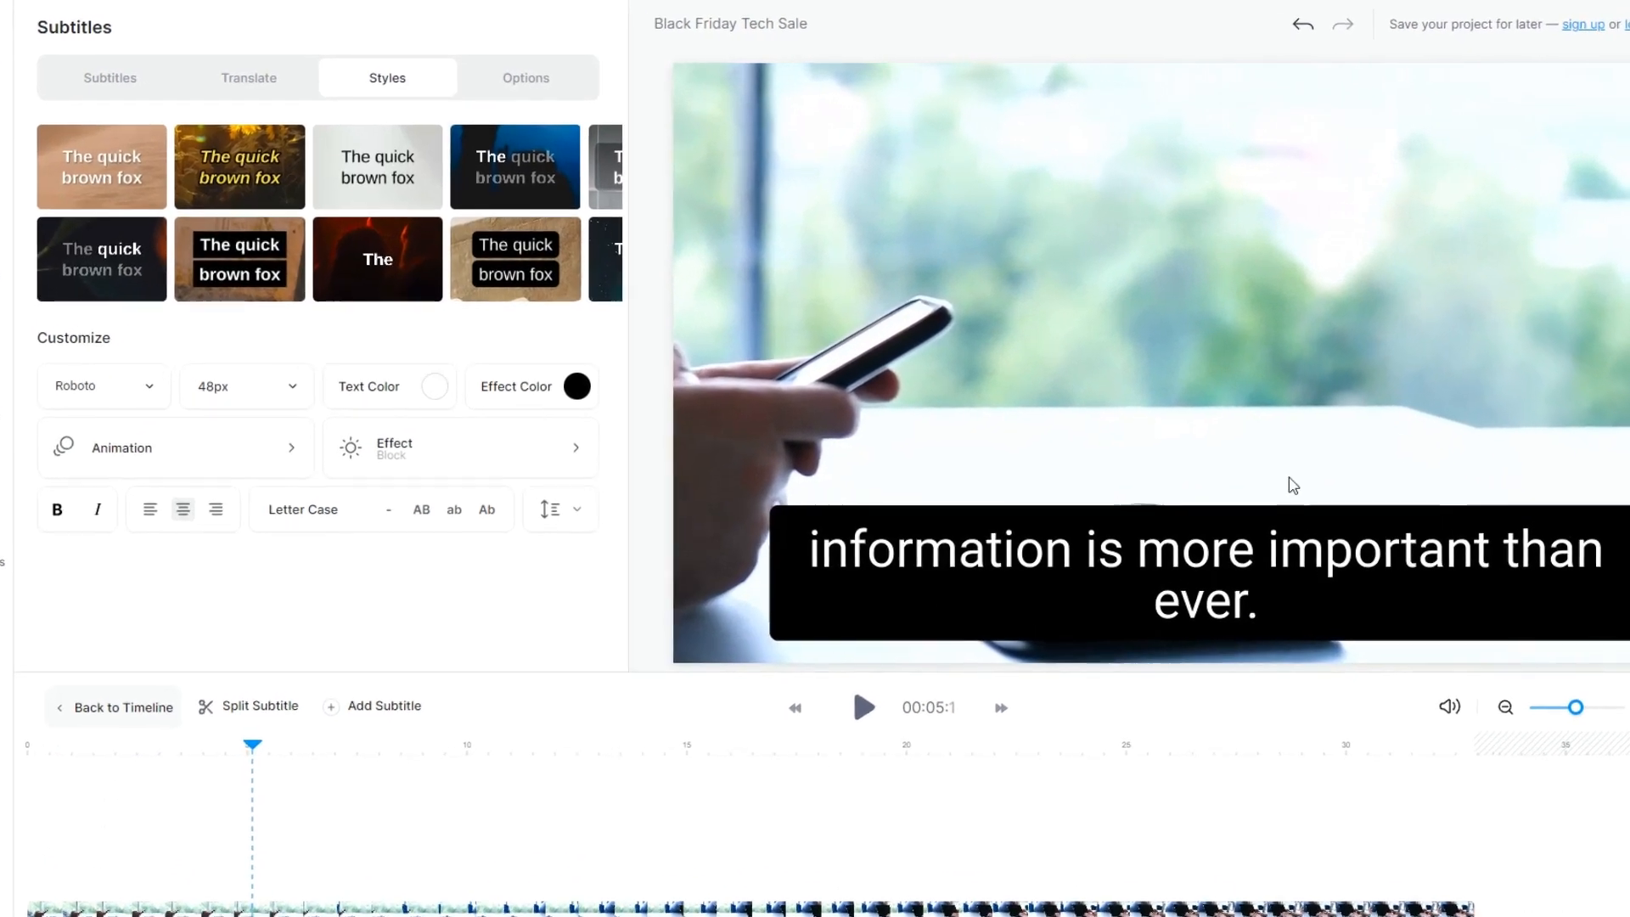
- Move the subtitle block higher in the frame, apply the single-word style with Impact animation, and browse further styles
drag(1226, 573, 1224, 478)
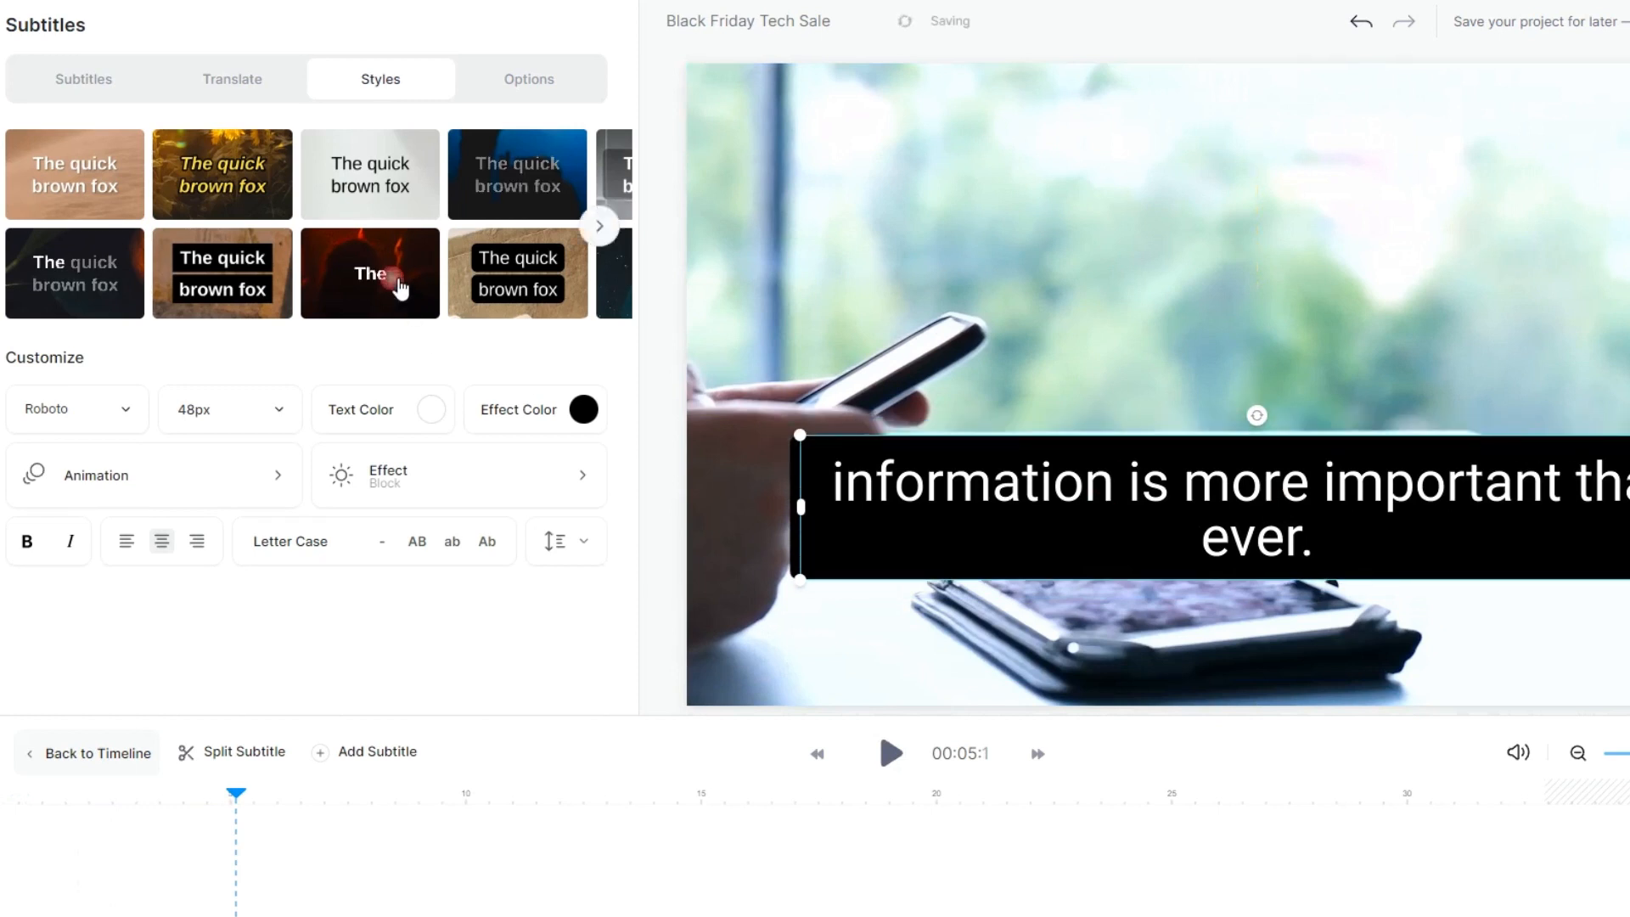
click(397, 284)
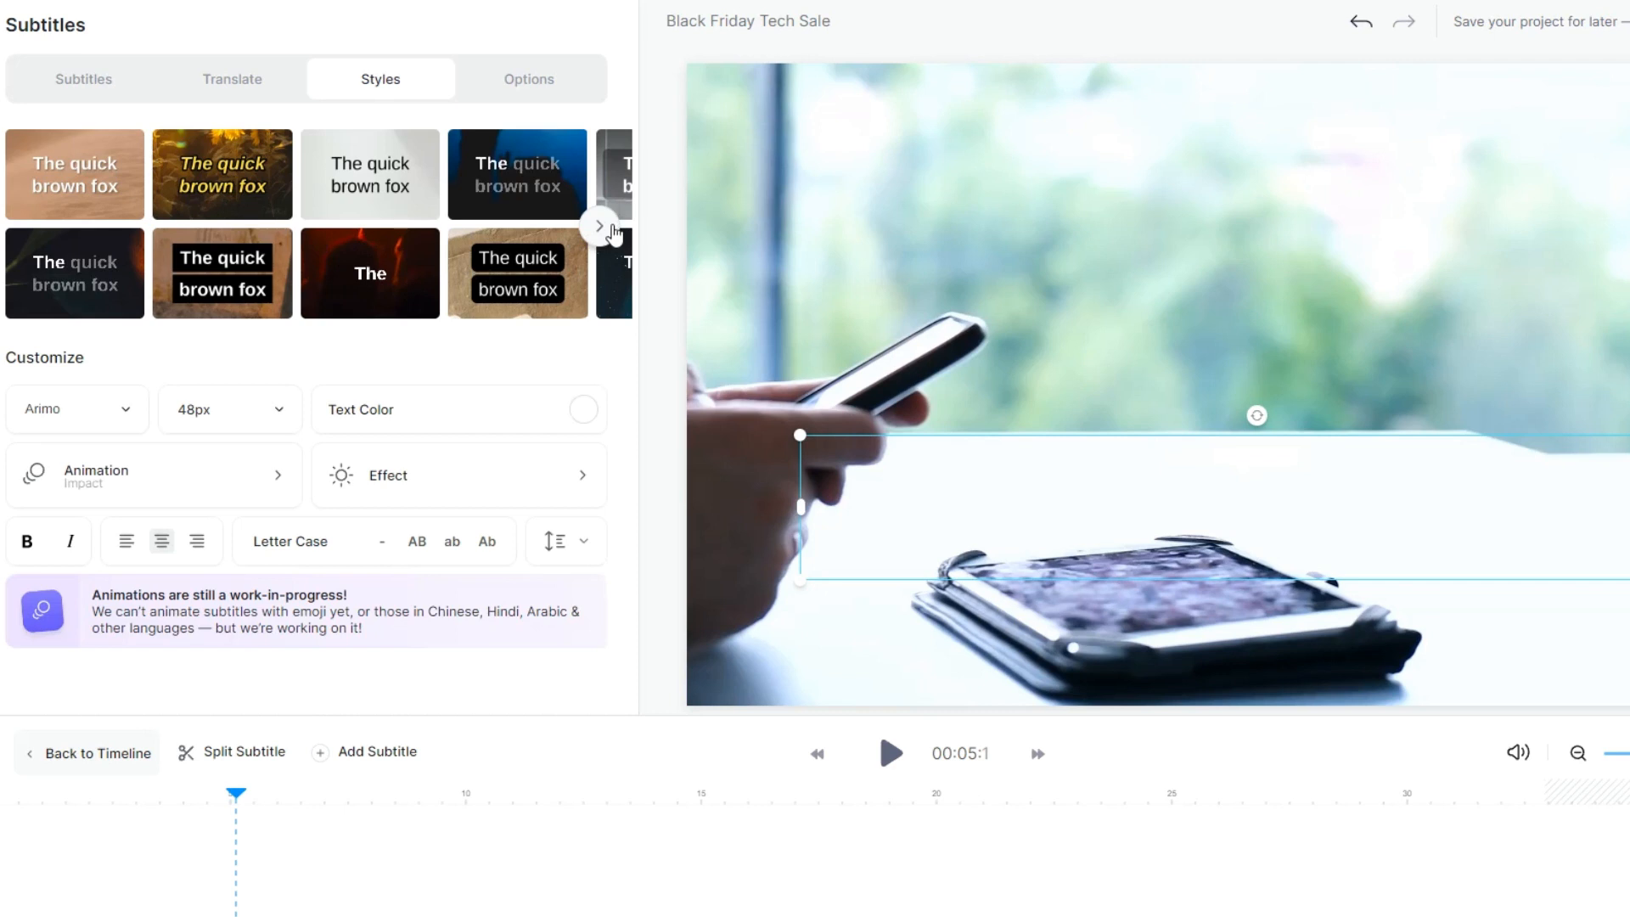
click(610, 231)
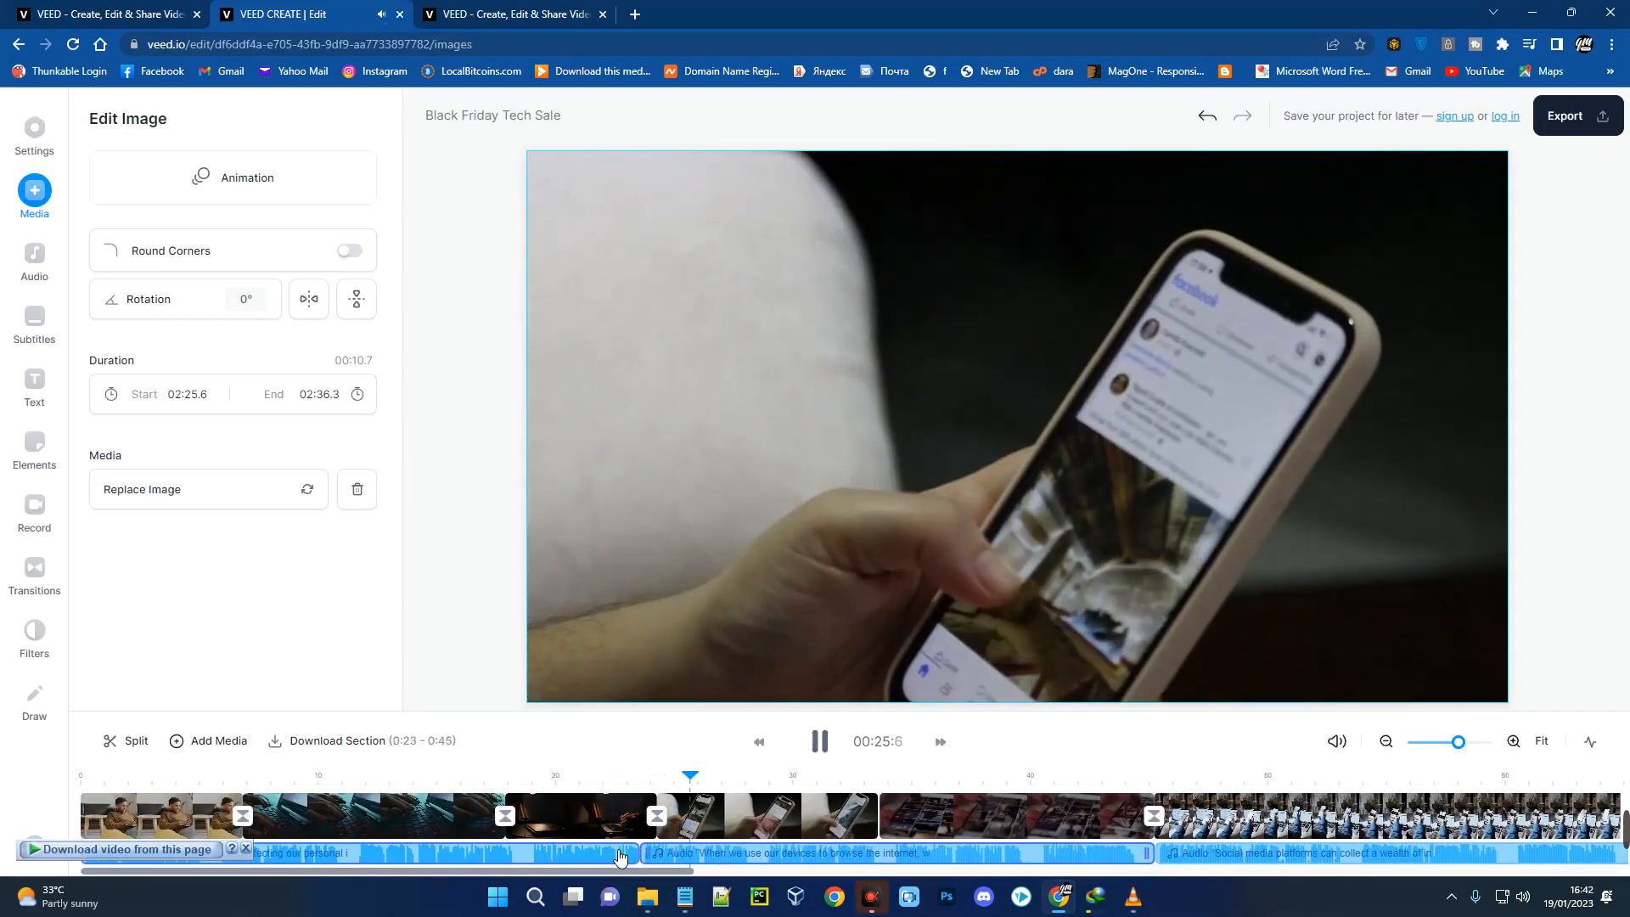
- Adjust the first voiceover clip on the timeline and replay the sections around its end to check the audio
key(space)
drag(638, 853, 438, 871)
scroll(656, 849, right, 1)
click(593, 773)
click(545, 774)
key(space)
click(622, 771)
click(484, 776)
drag(518, 773, 4, 758)
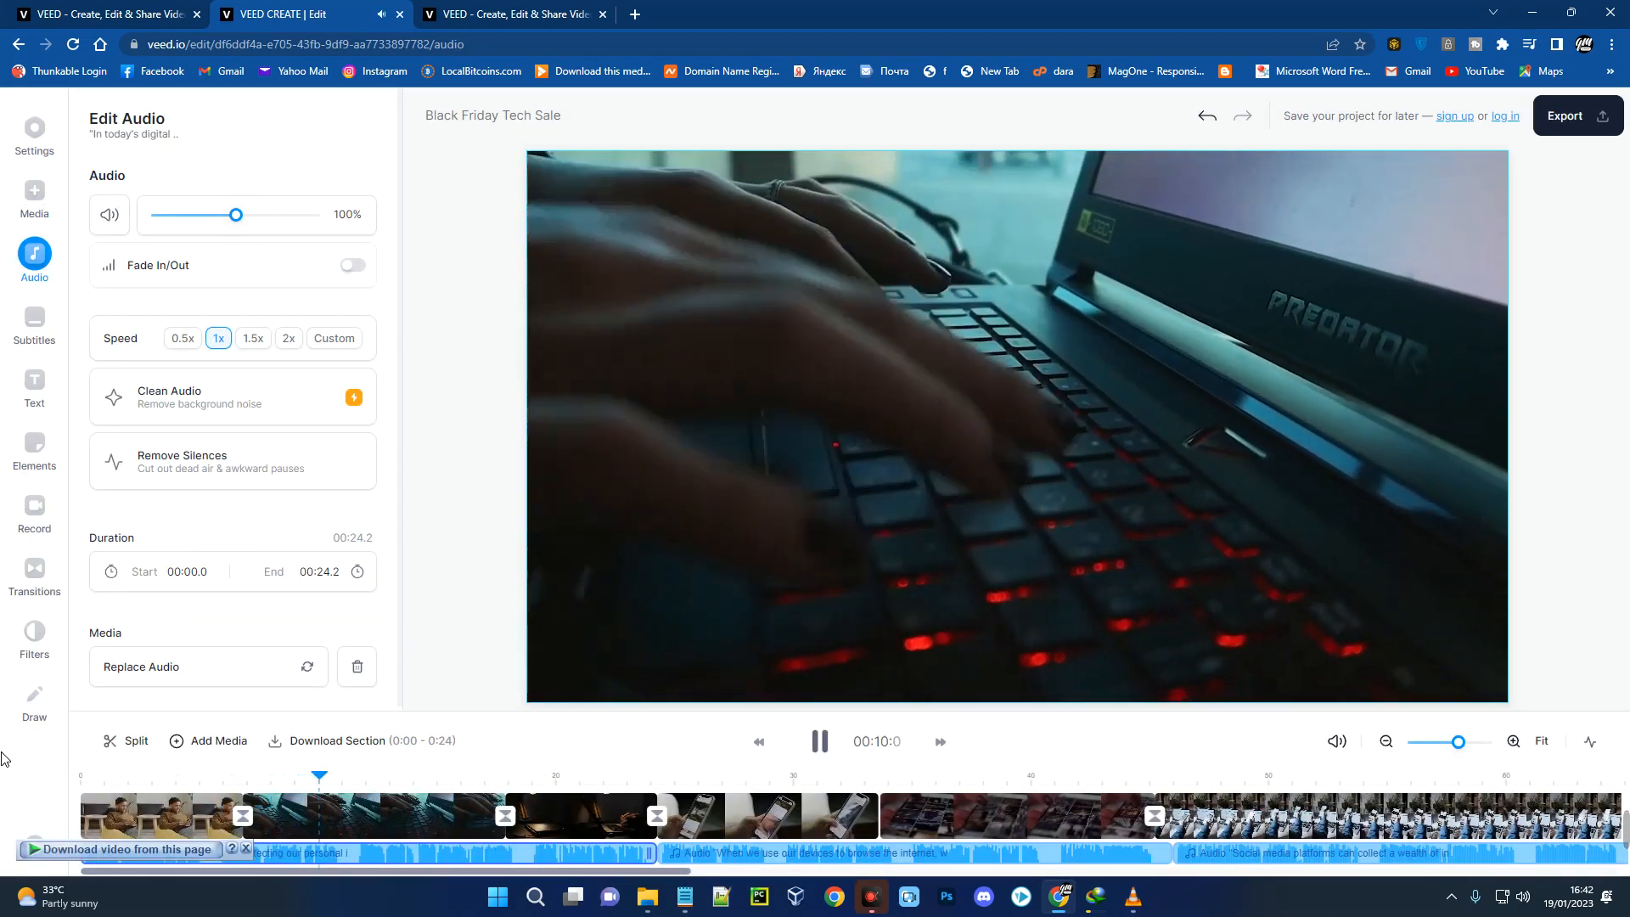
key(F11)
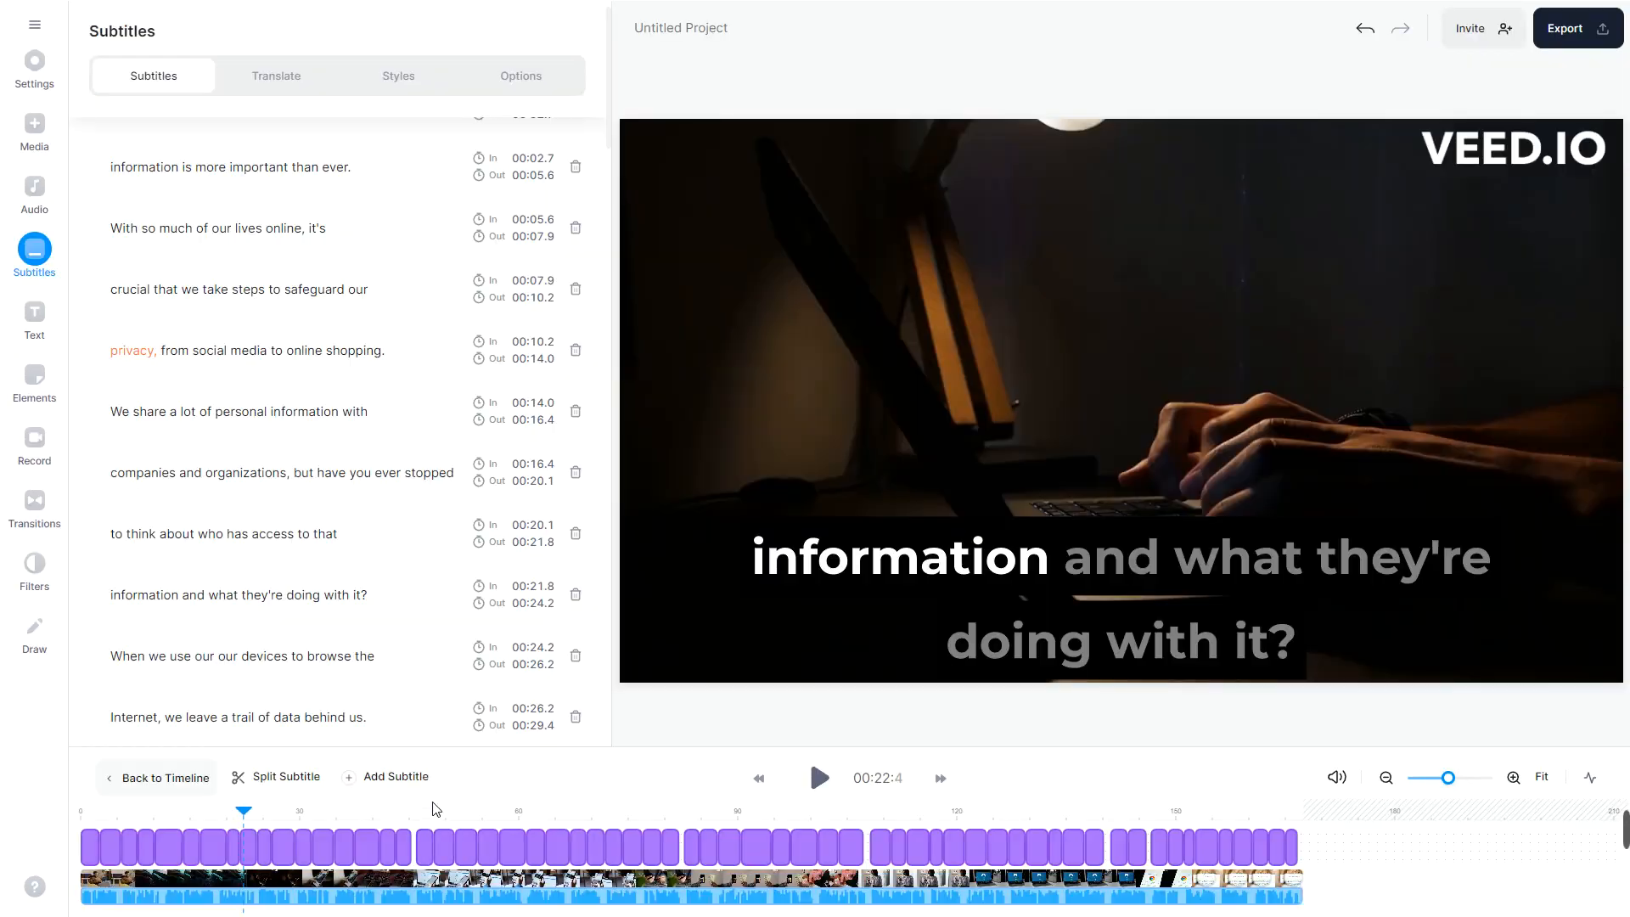
- Move the playhead to about 1:06 and choose Standard quality for the video export
drag(433, 808, 563, 811)
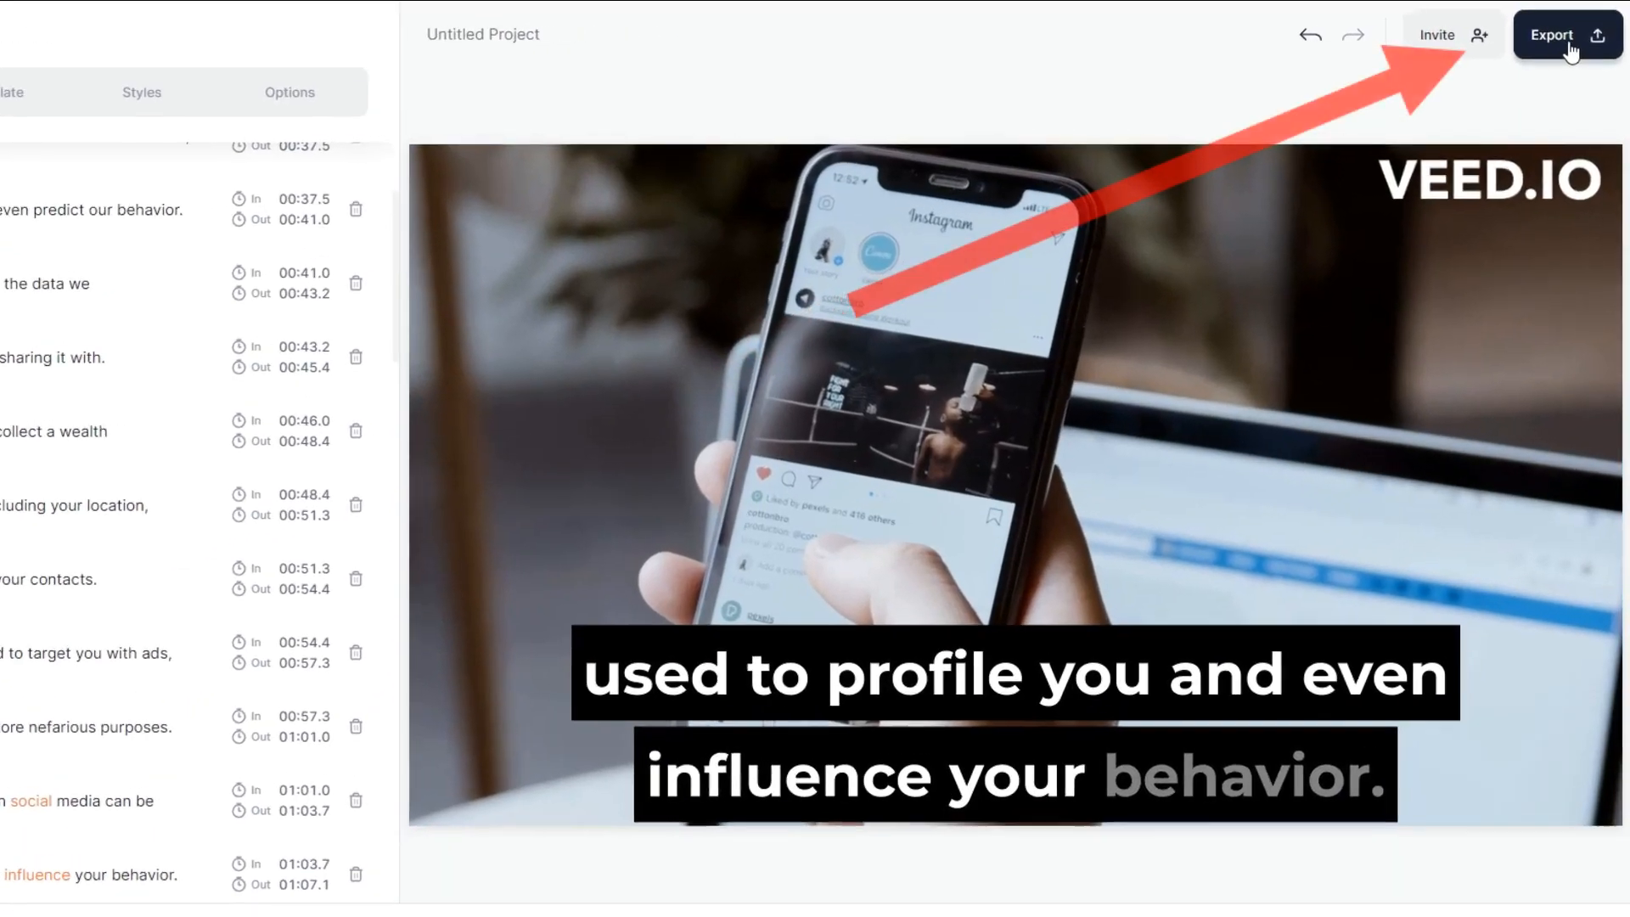
click(1573, 34)
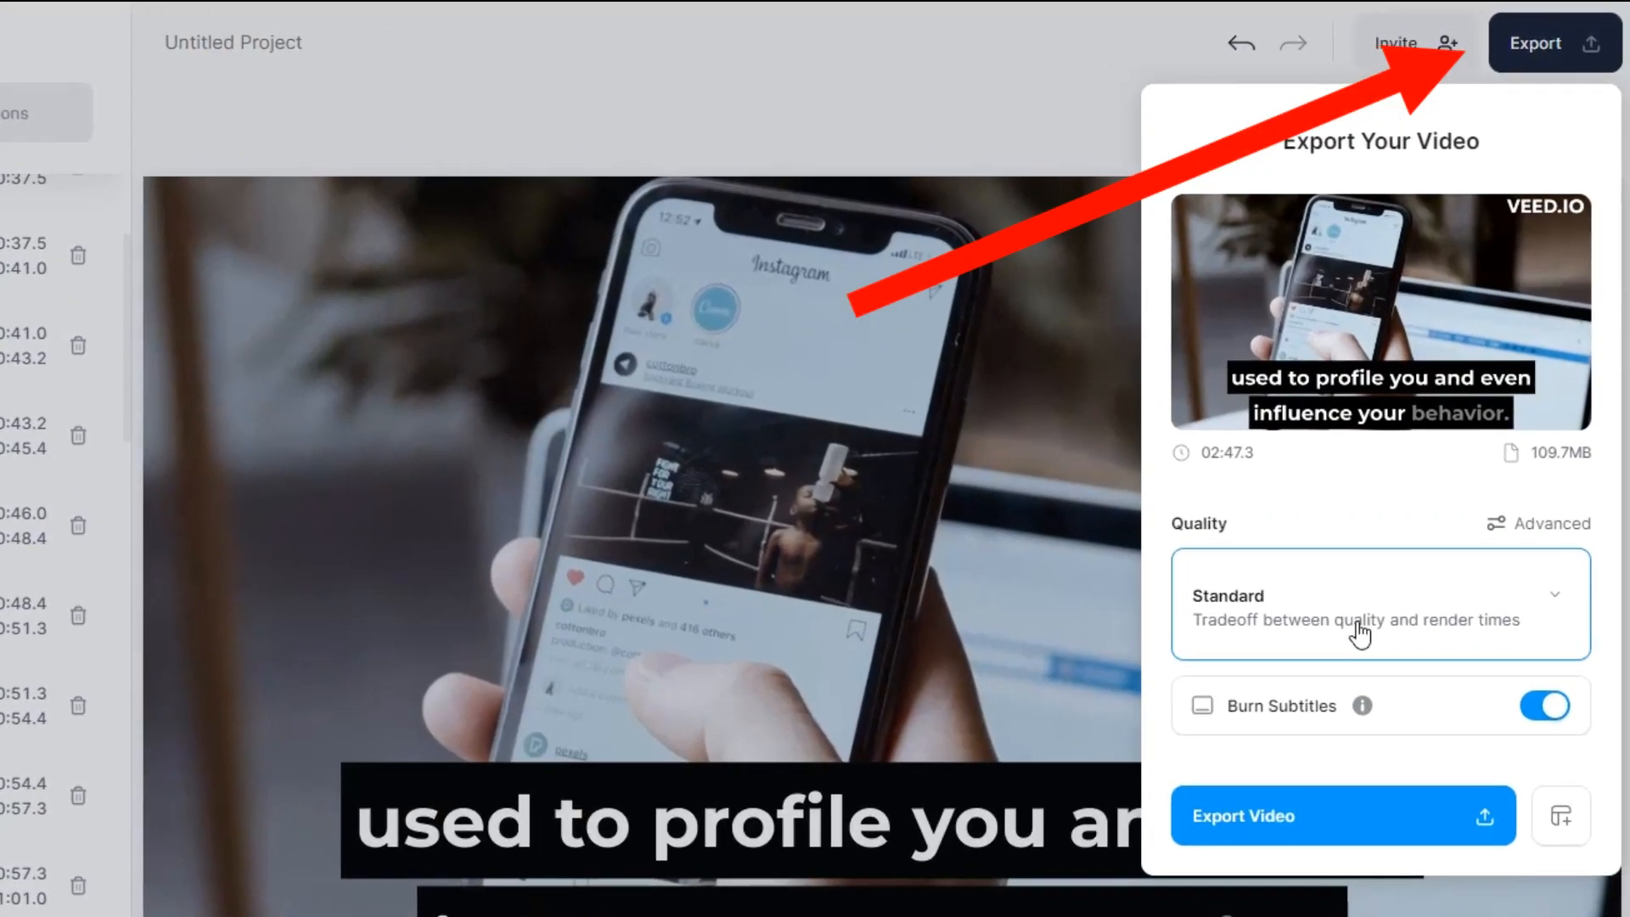
click(1384, 550)
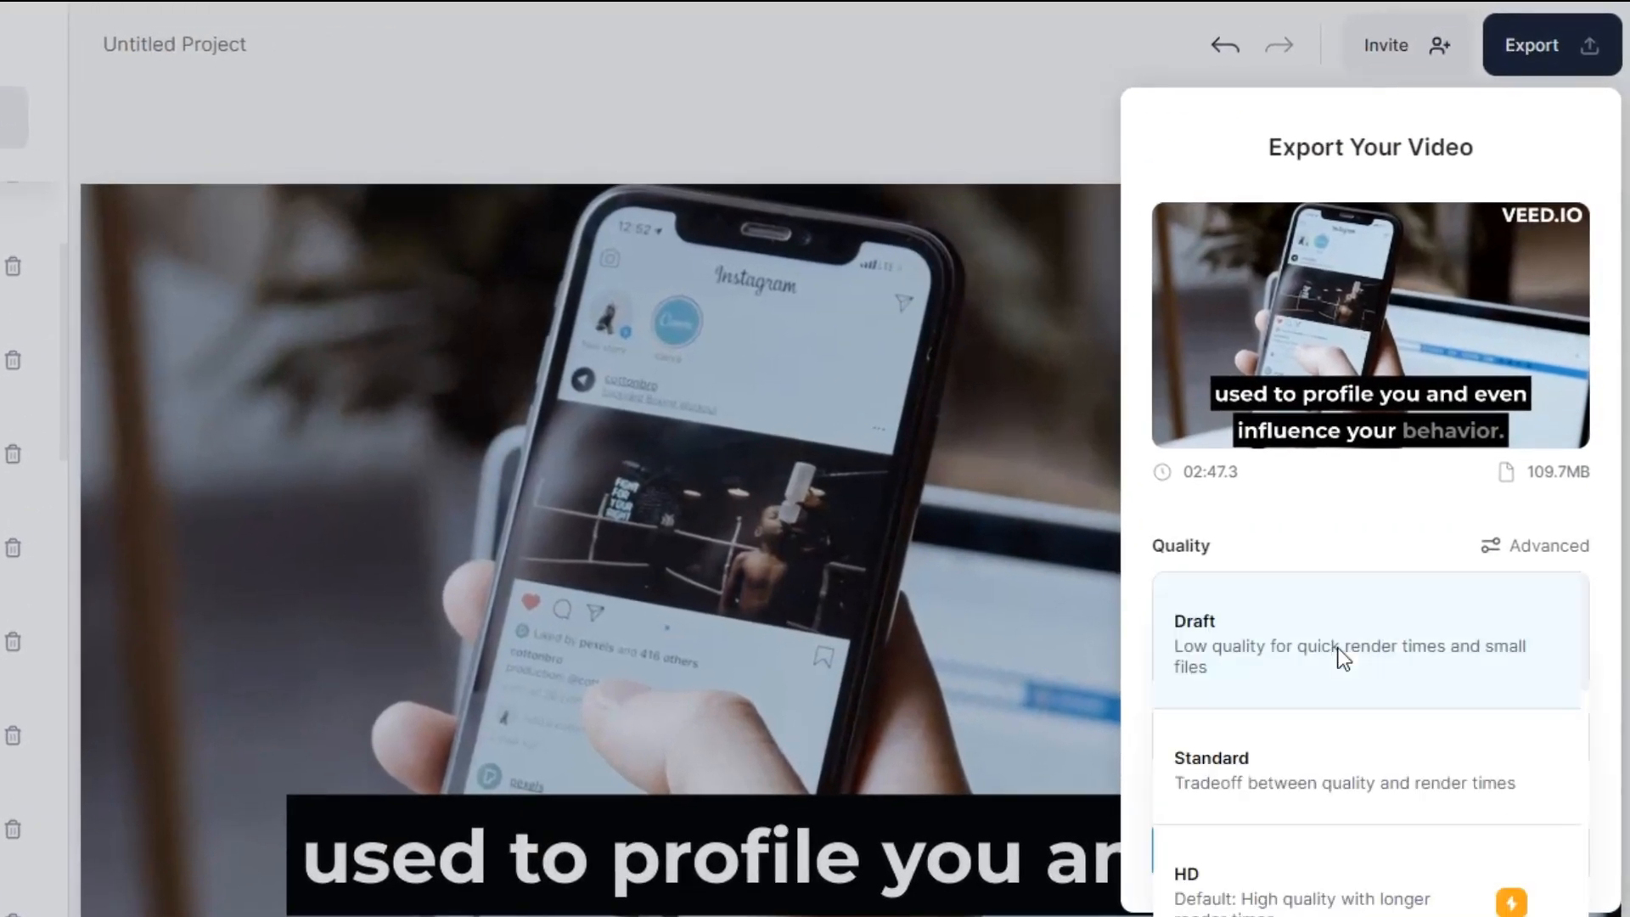
click(1331, 779)
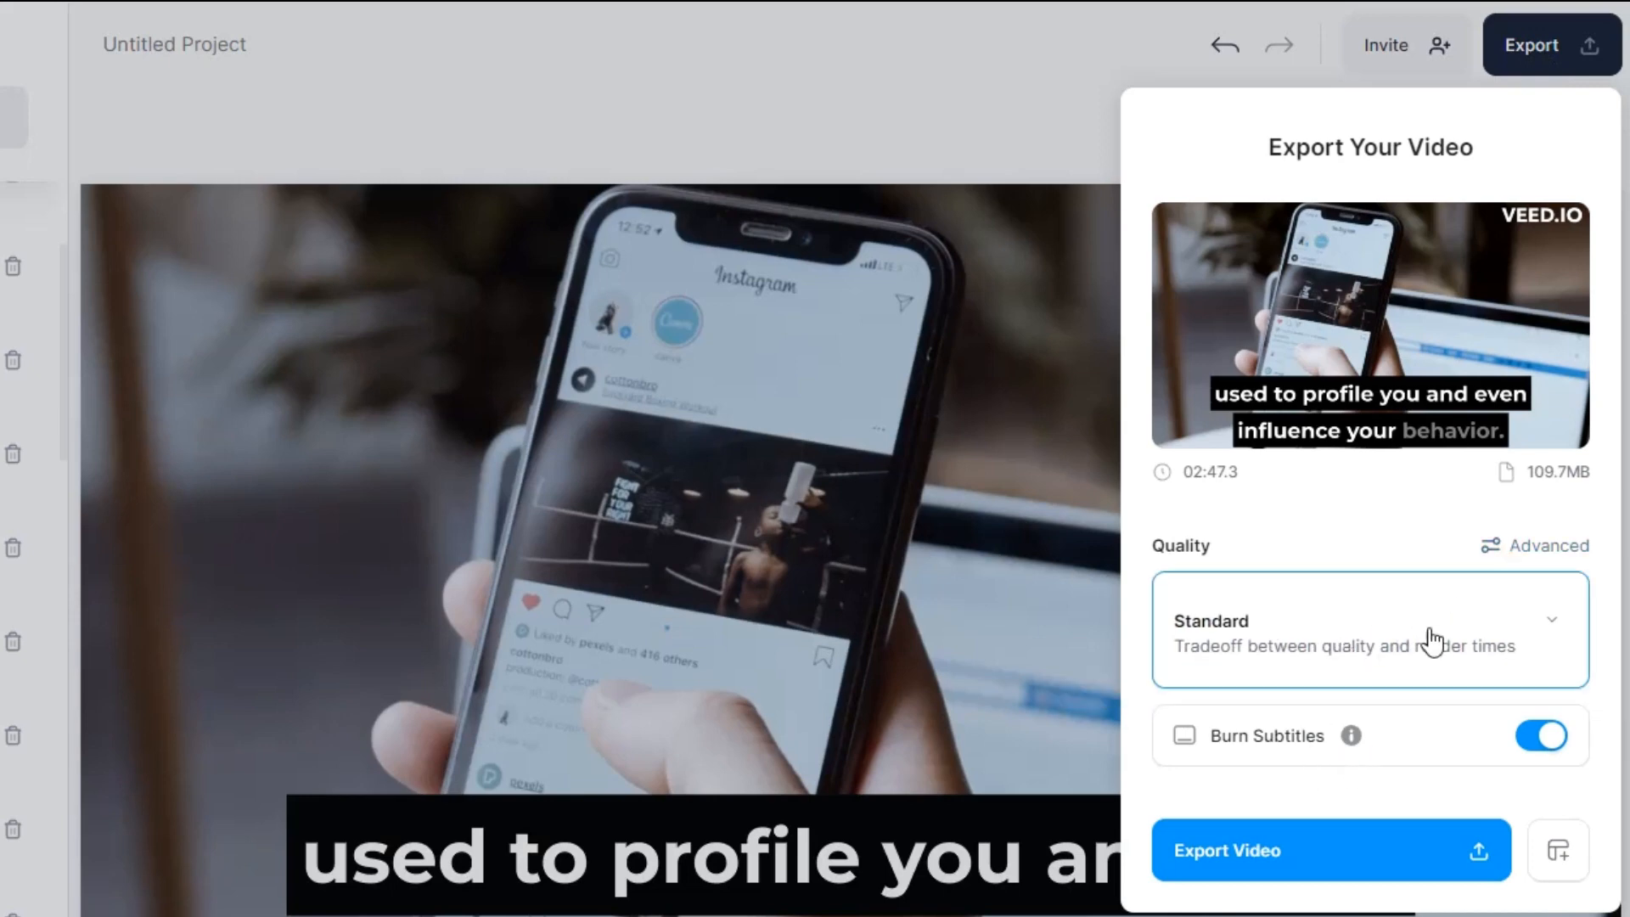
- Set the export's framerate limit to 60 and its resolution to 720p in the advanced settings
click(1493, 545)
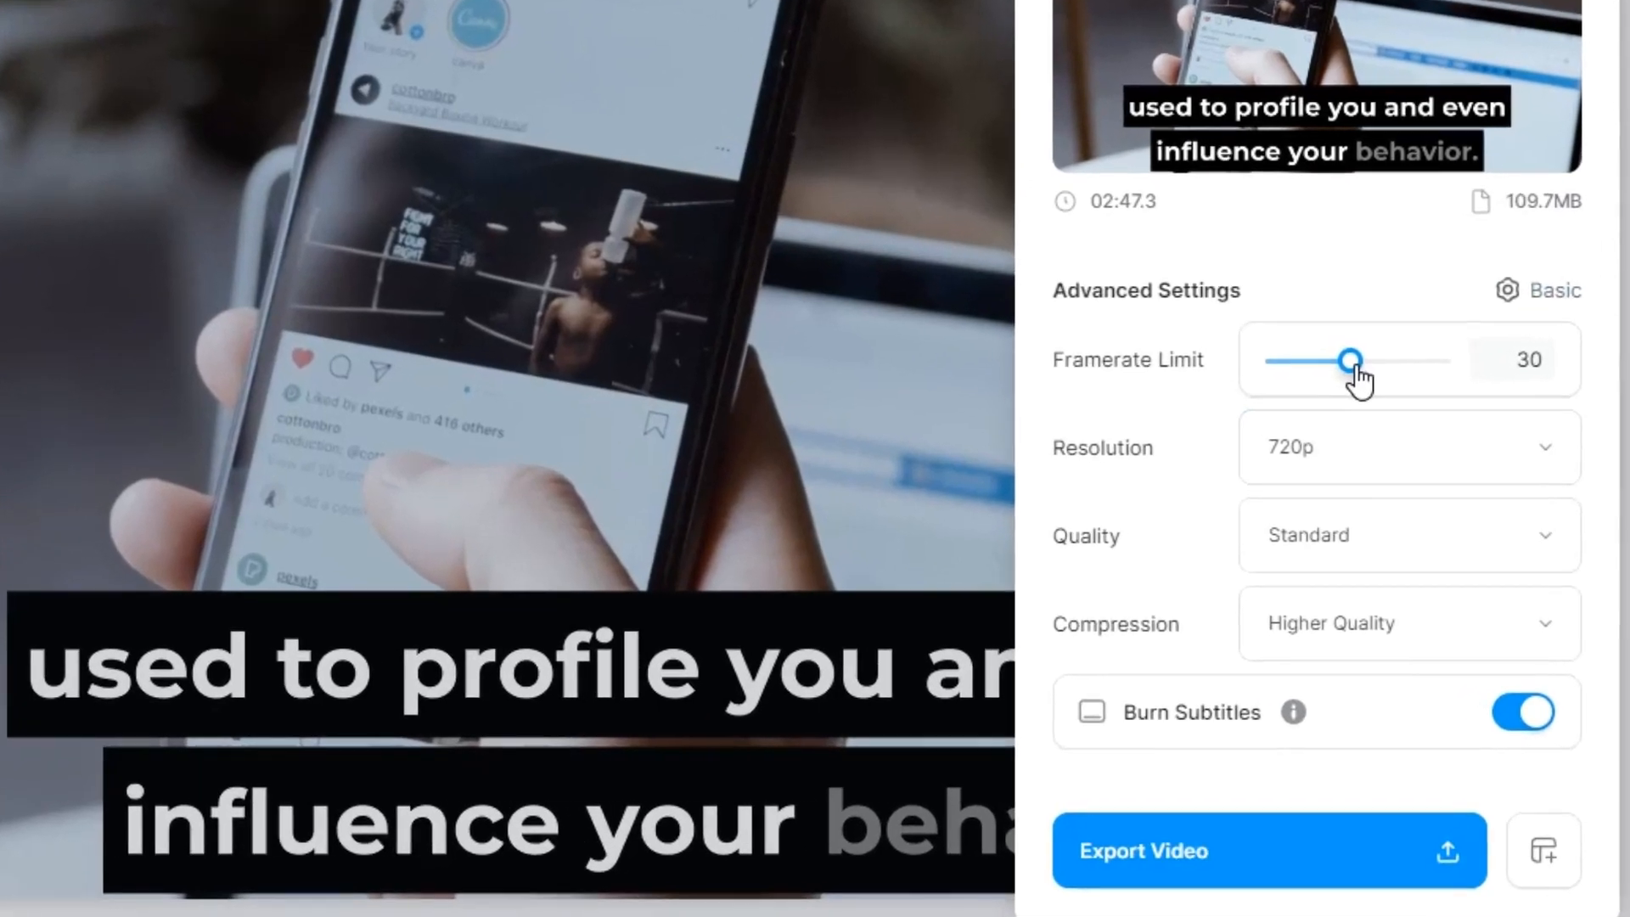
drag(1416, 457, 1487, 468)
drag(1425, 344, 1480, 337)
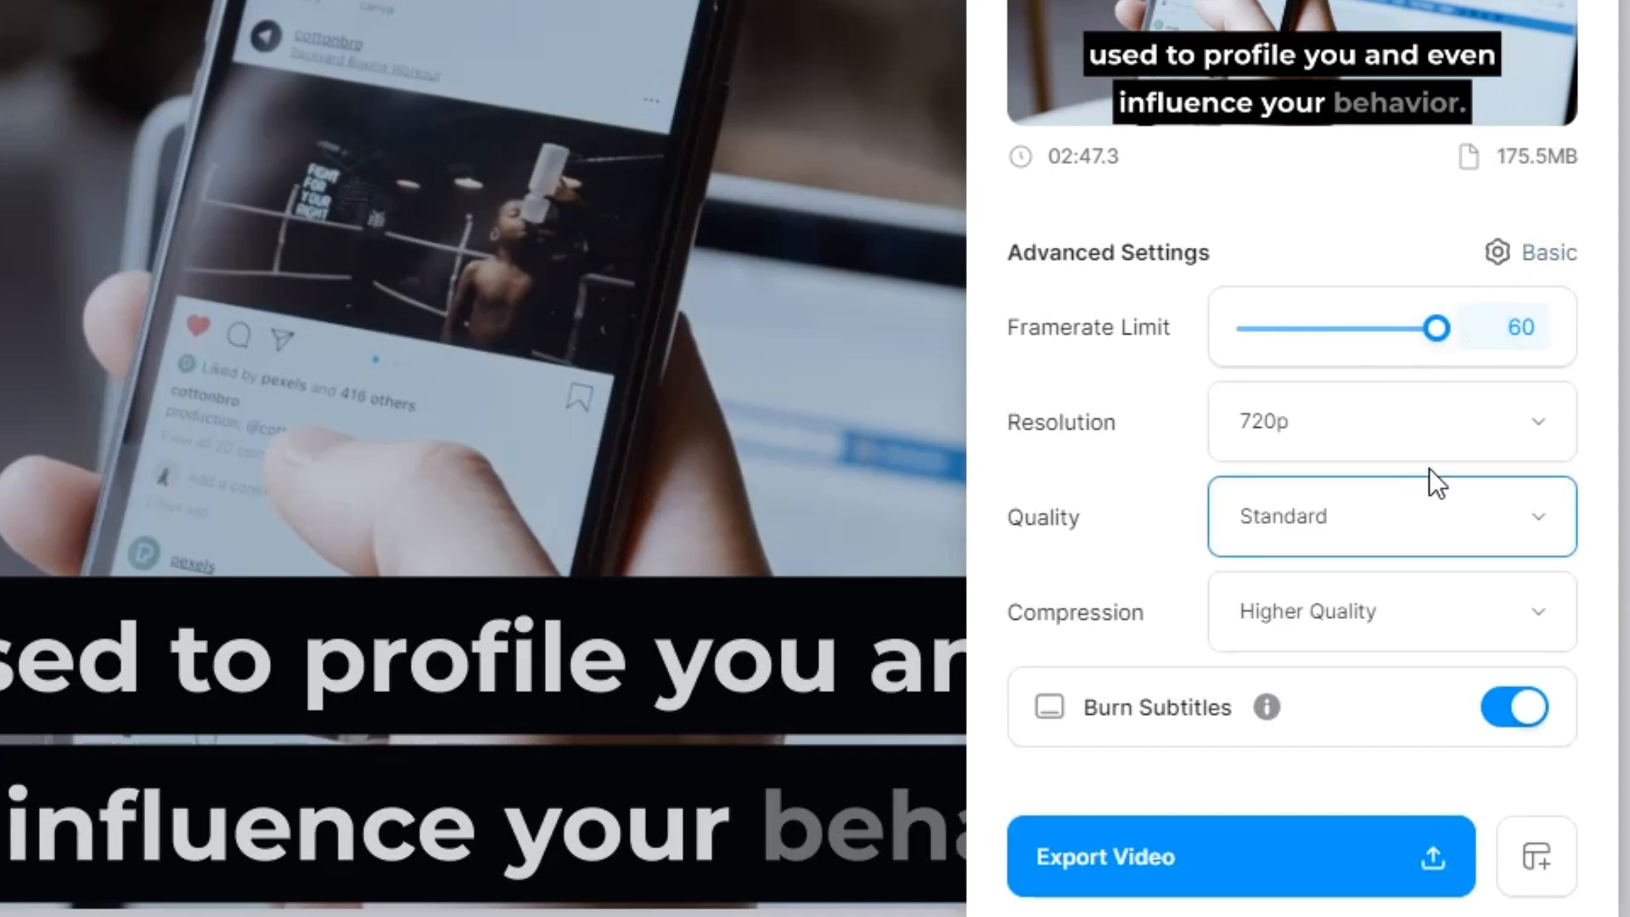
click(1447, 438)
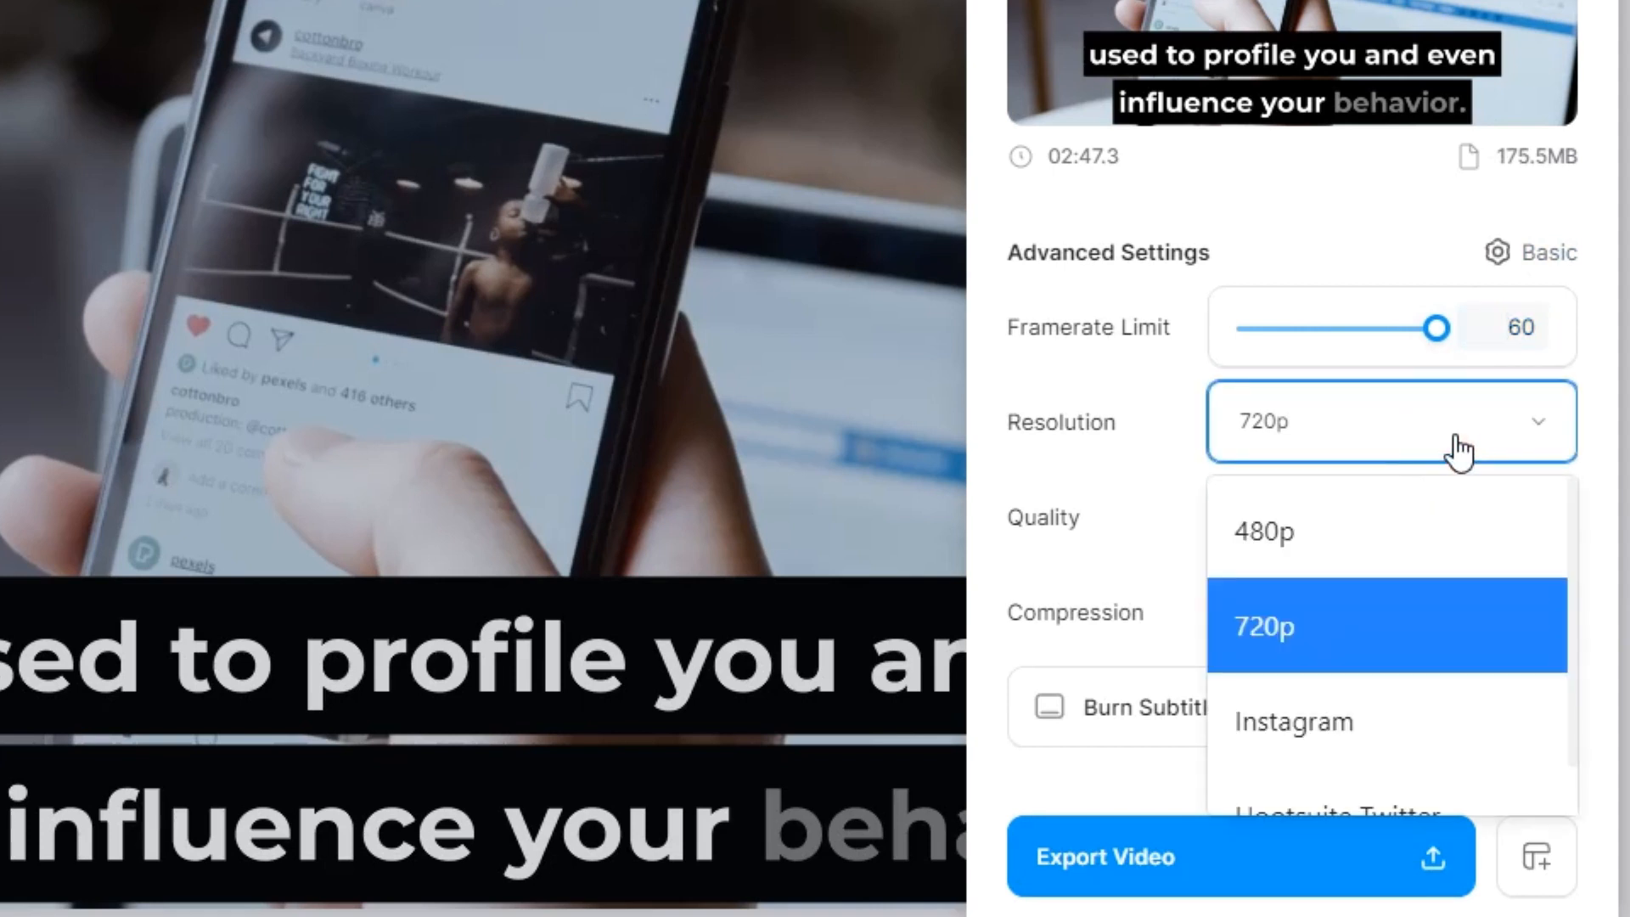
click(1314, 626)
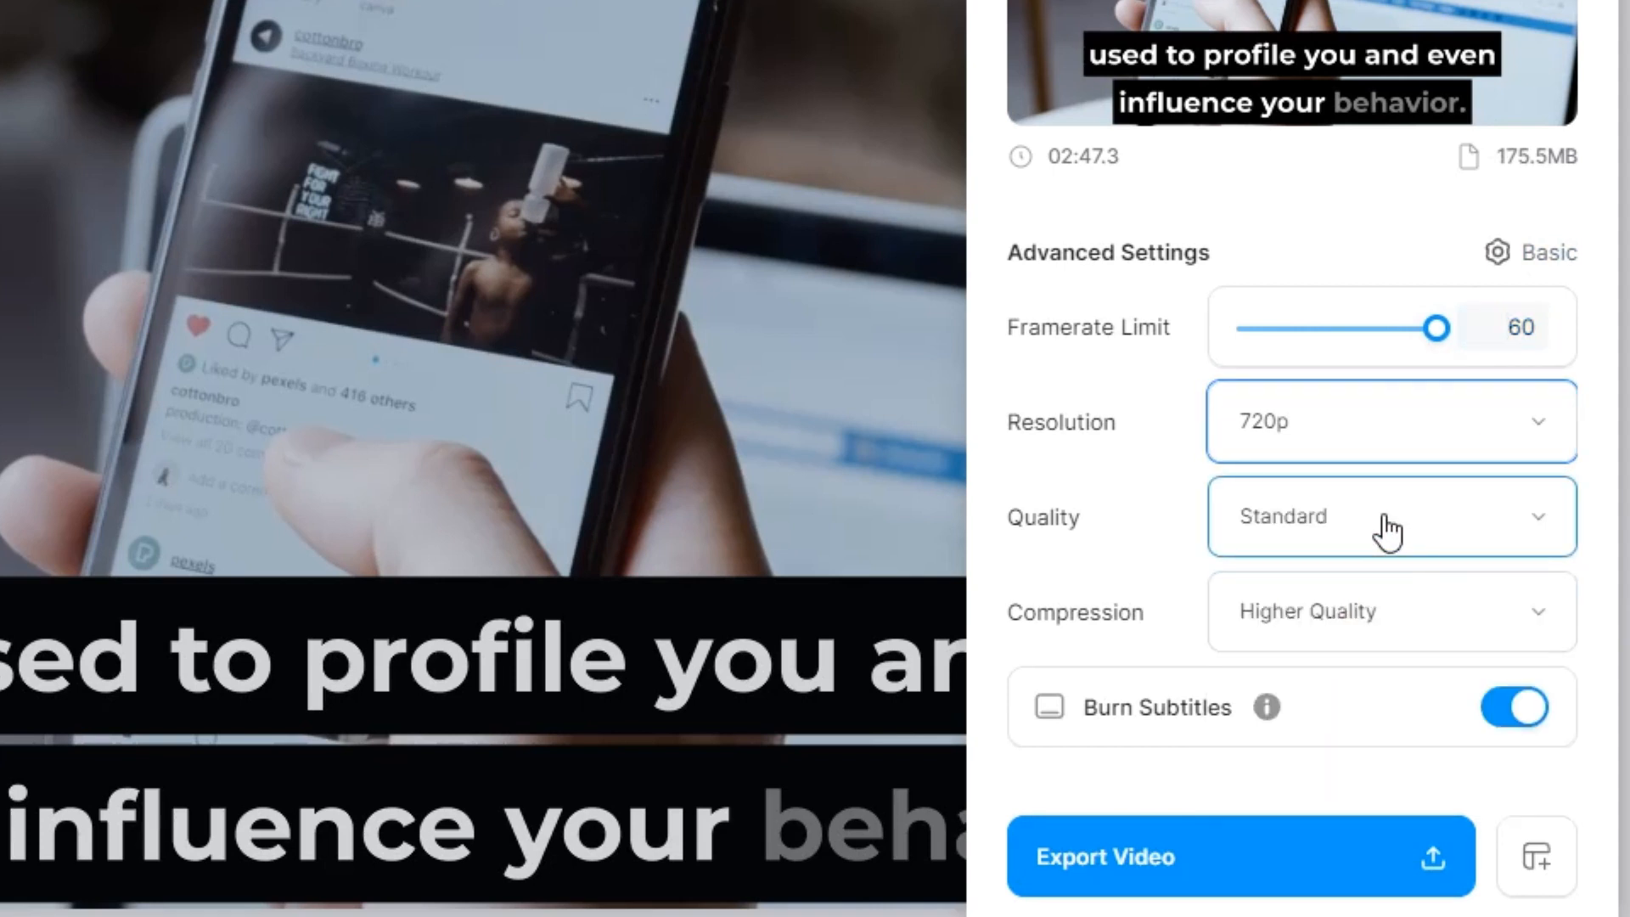
- Keep the compression at Higher Quality and export the video with burned-in subtitles
click(1375, 616)
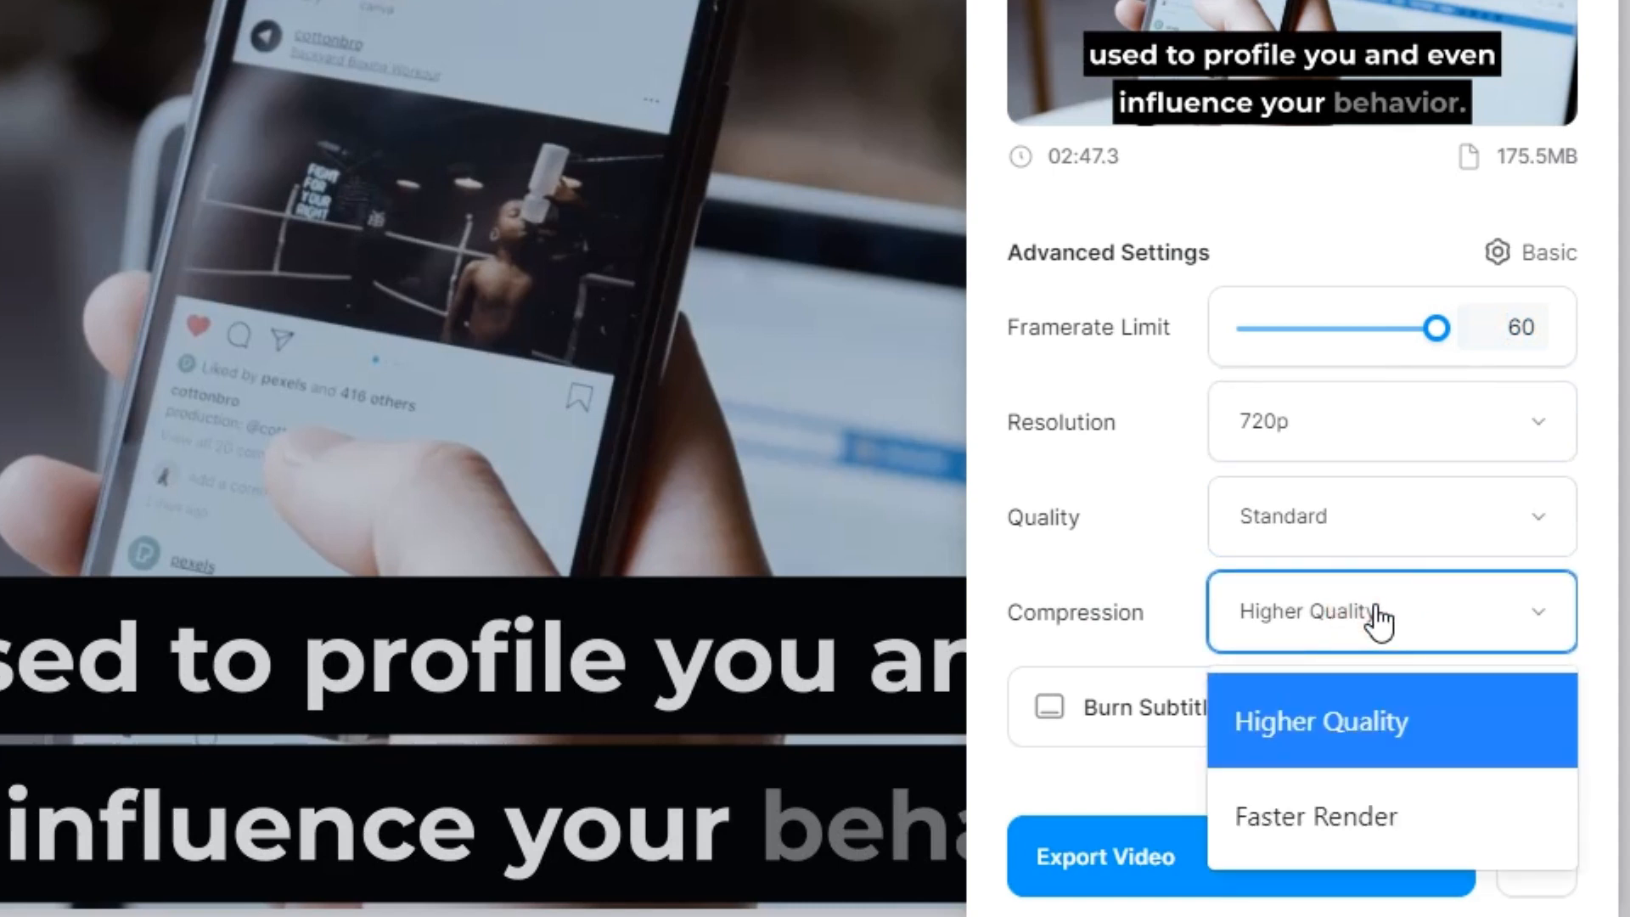
click(1379, 620)
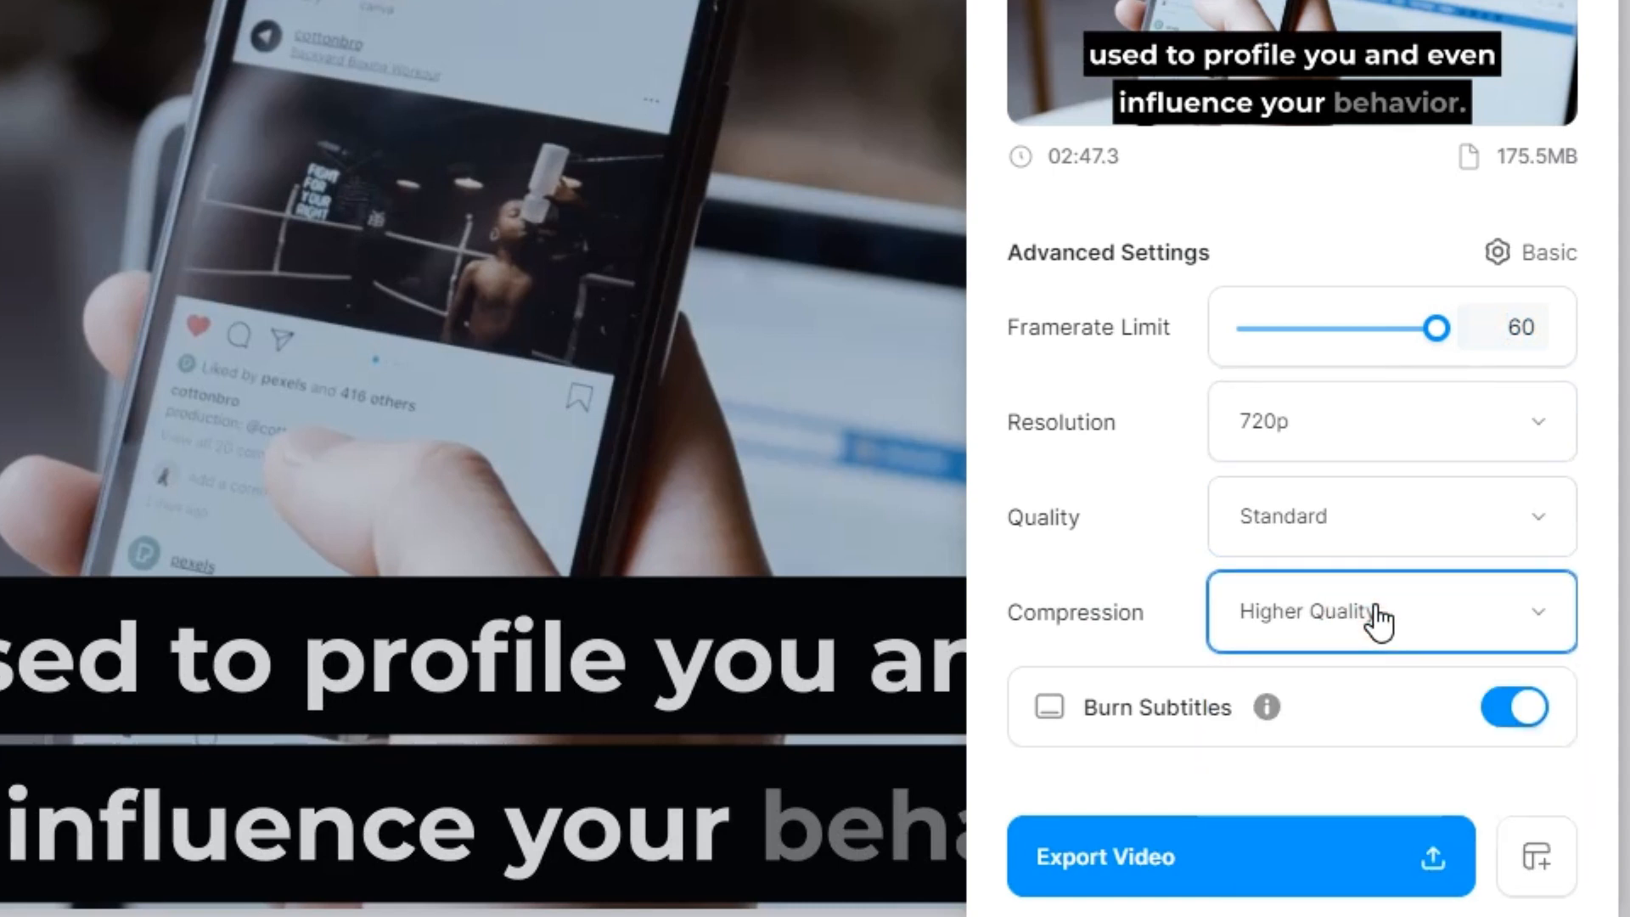
click(1206, 857)
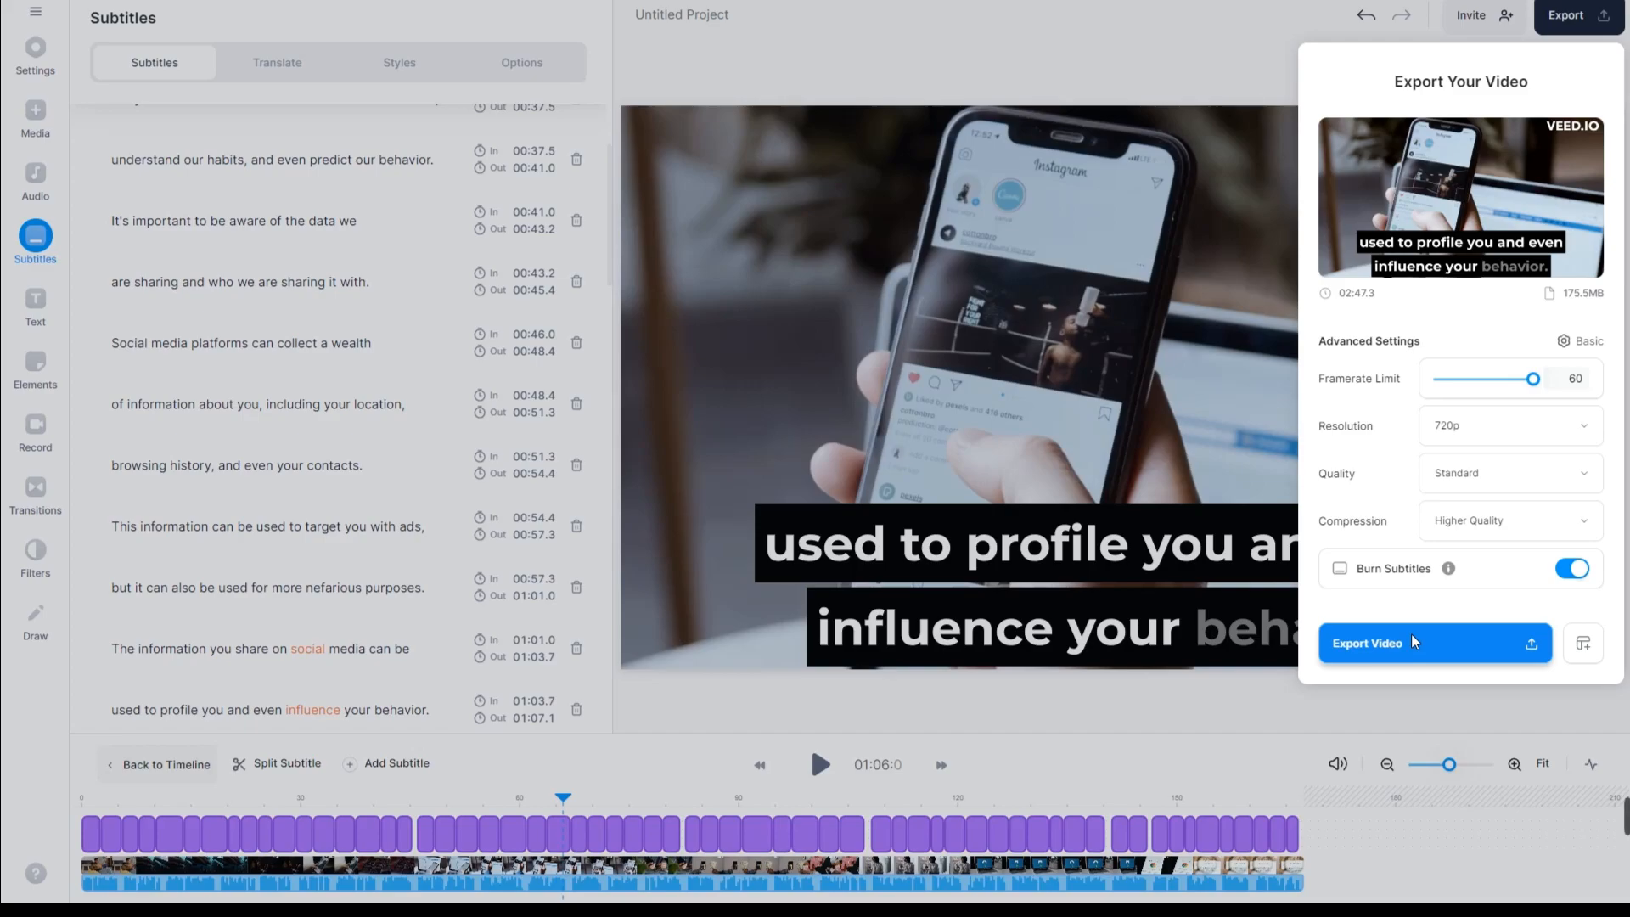
click(1411, 637)
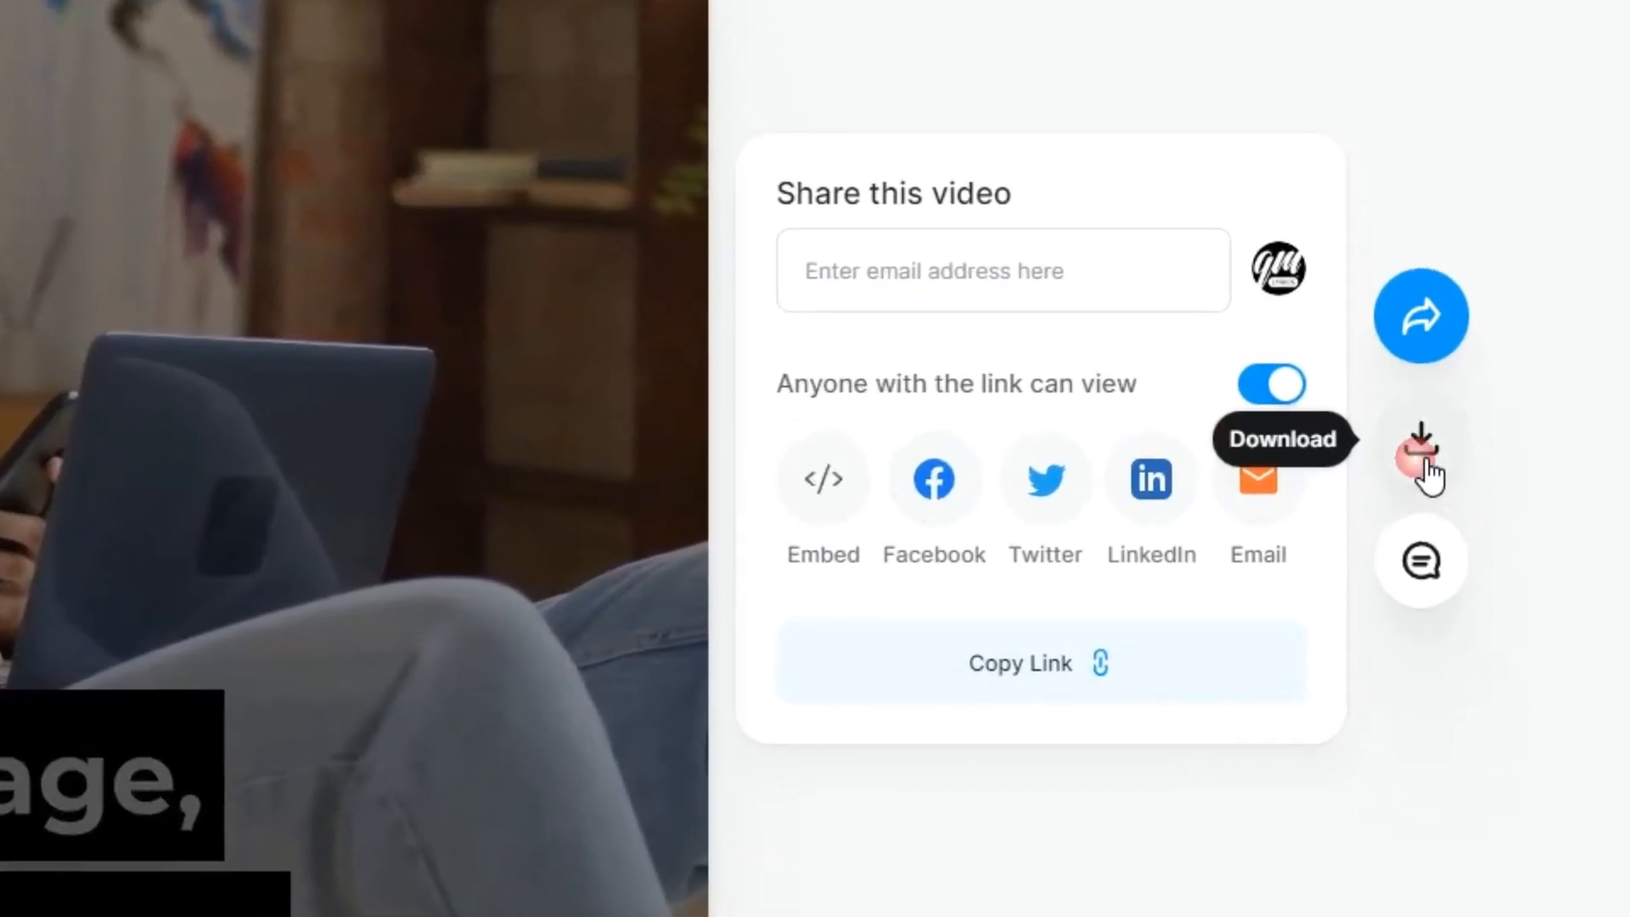
- Download the exported video in MP4 format as Untitled_Project.mp4 and dismiss the download progress window
click(1437, 478)
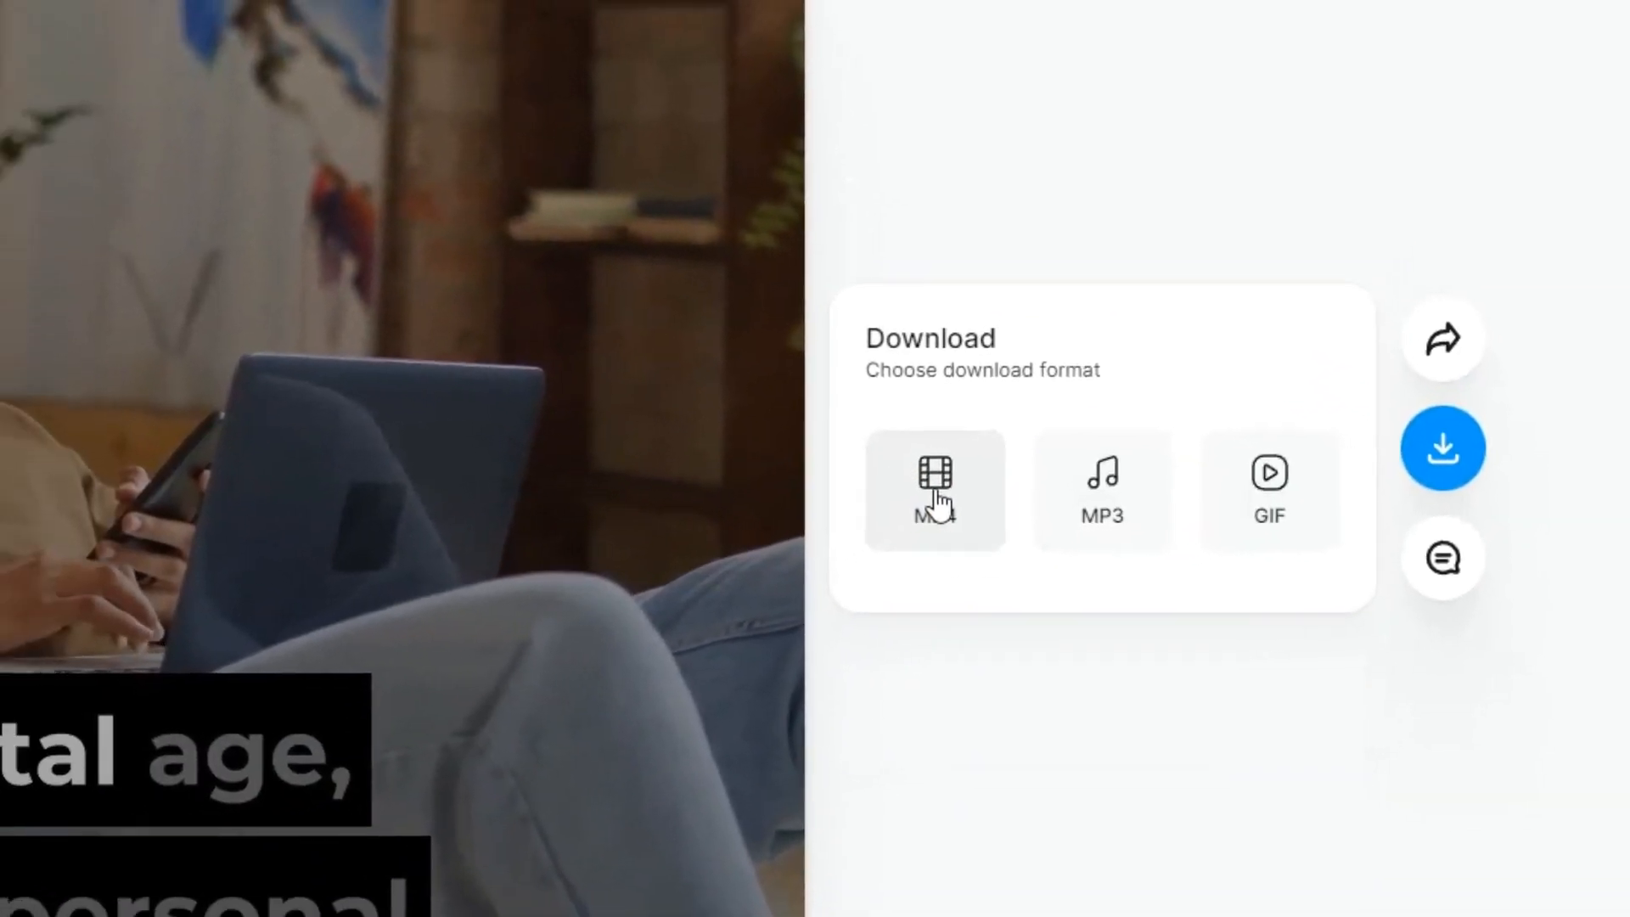
click(938, 501)
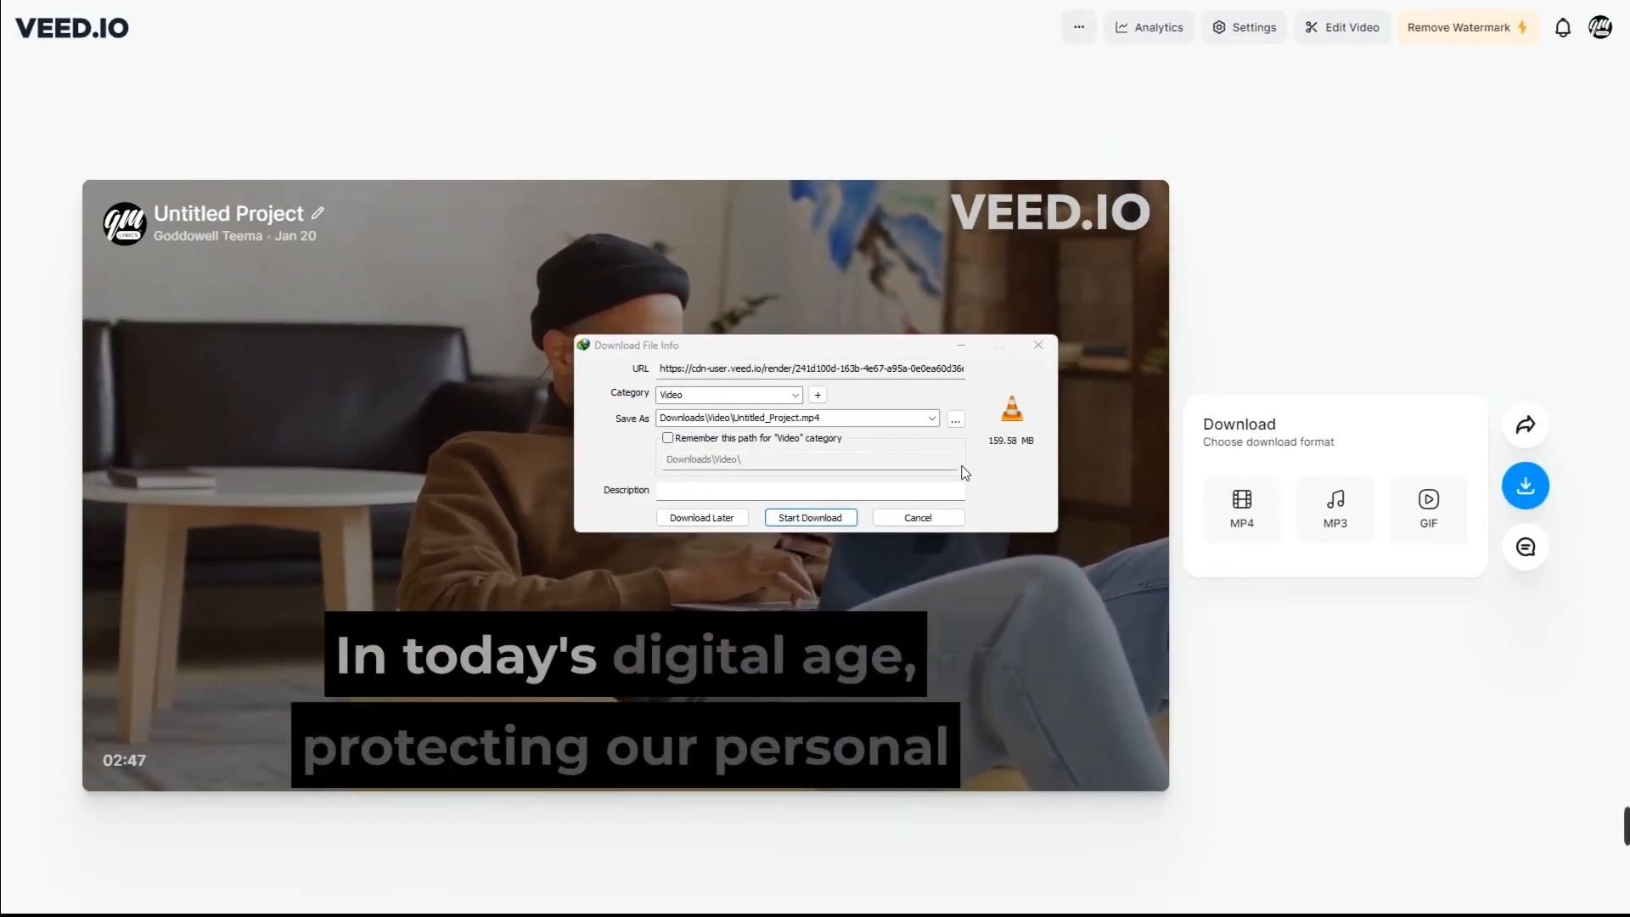
click(832, 524)
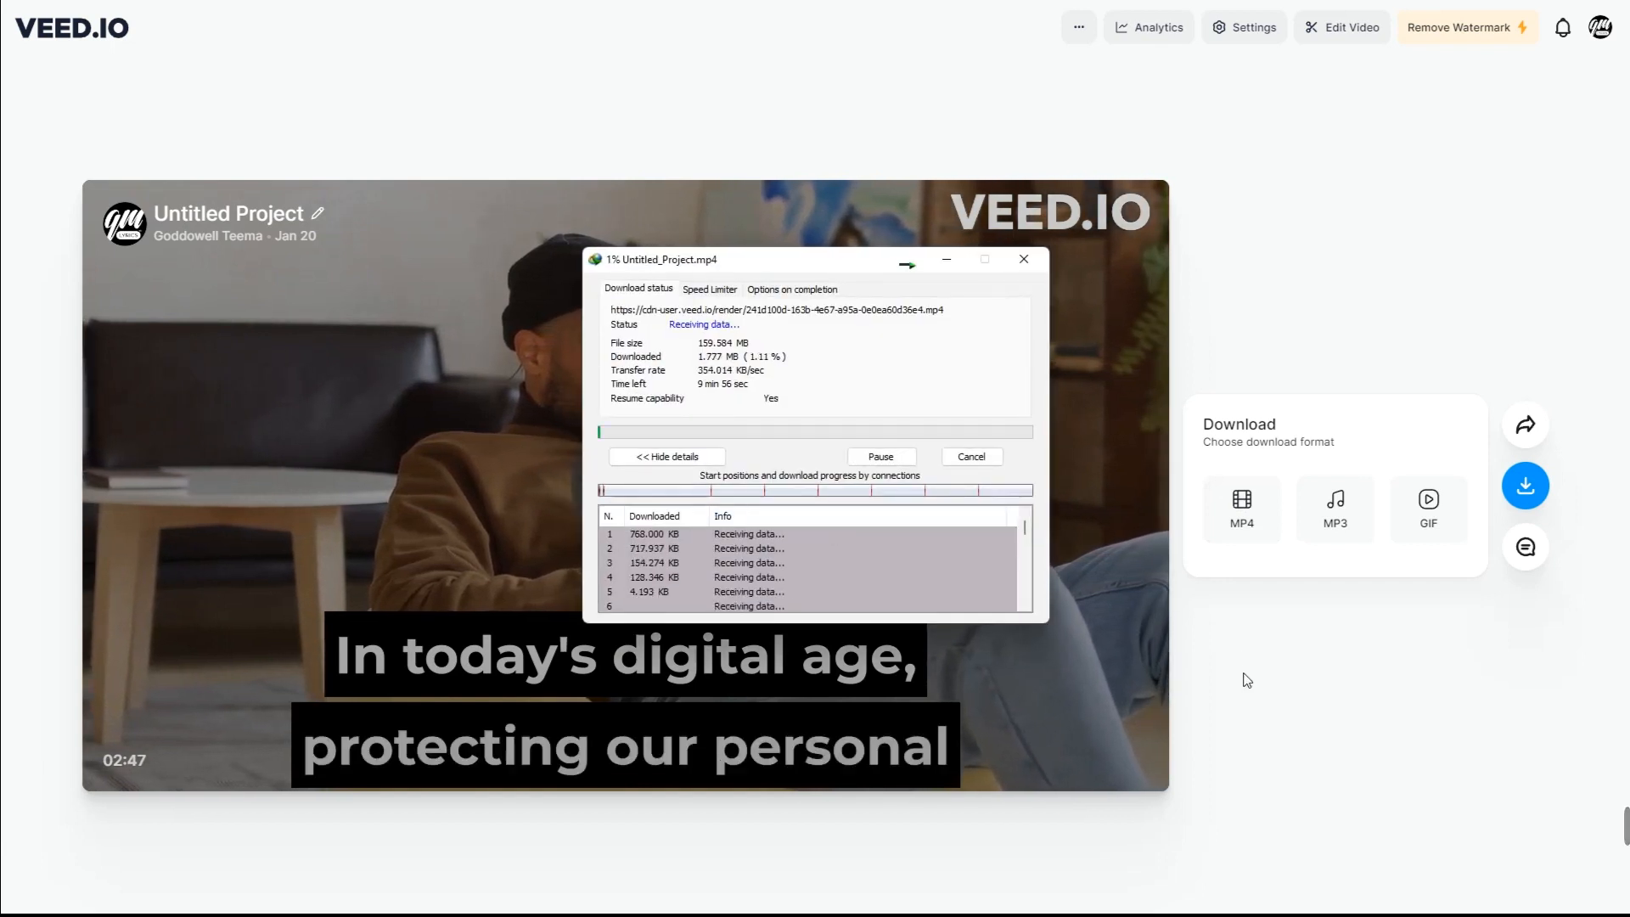
click(1244, 674)
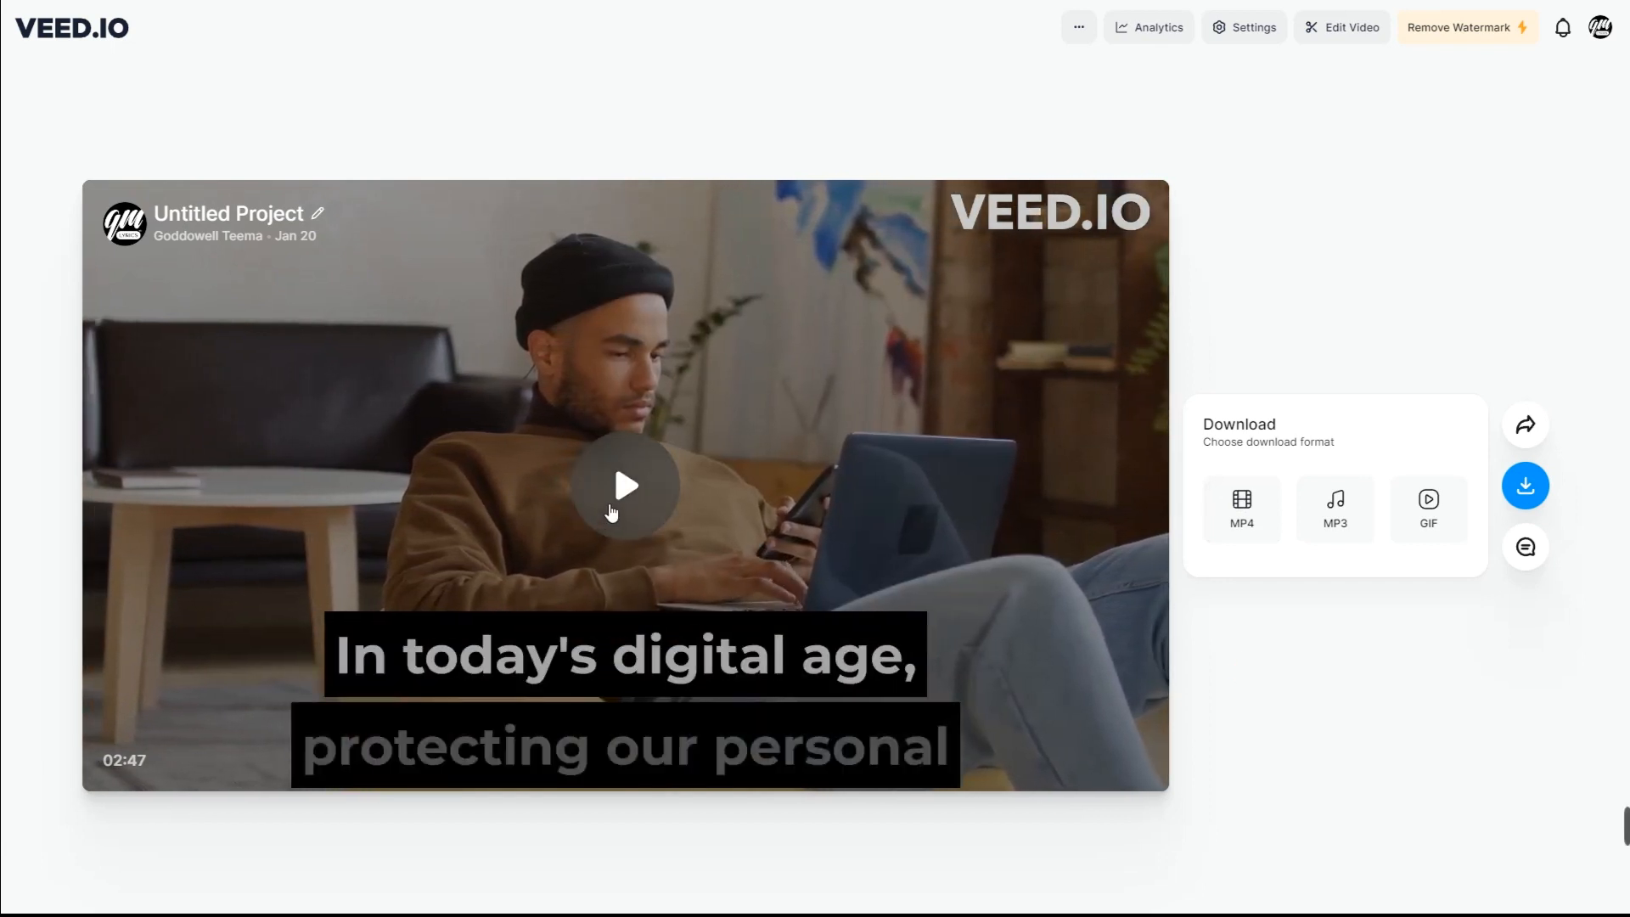